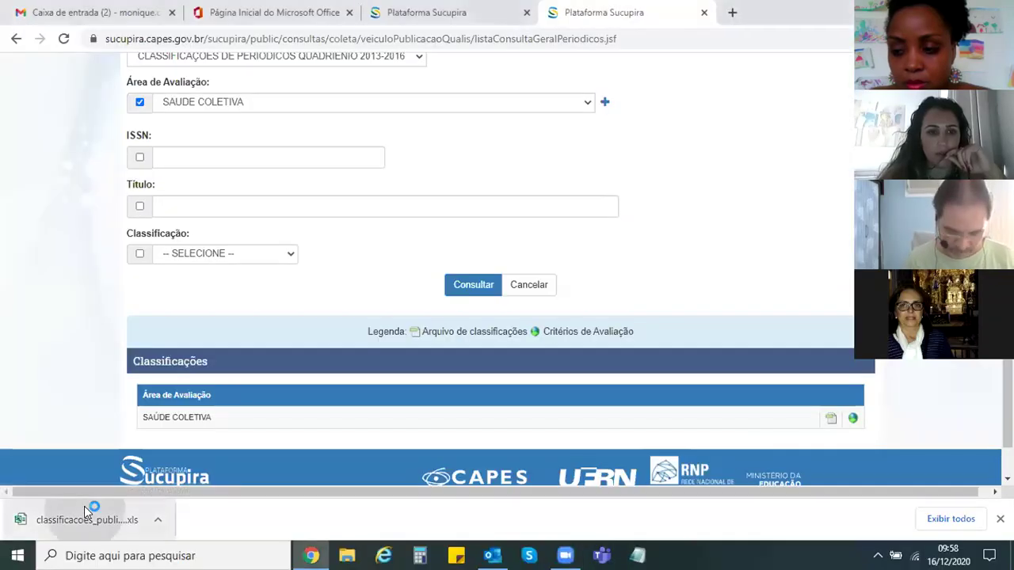
Open the downloaded Saúde Coletiva classifications spreadsheet and fit the Título column to its contents
left_click(87, 515)
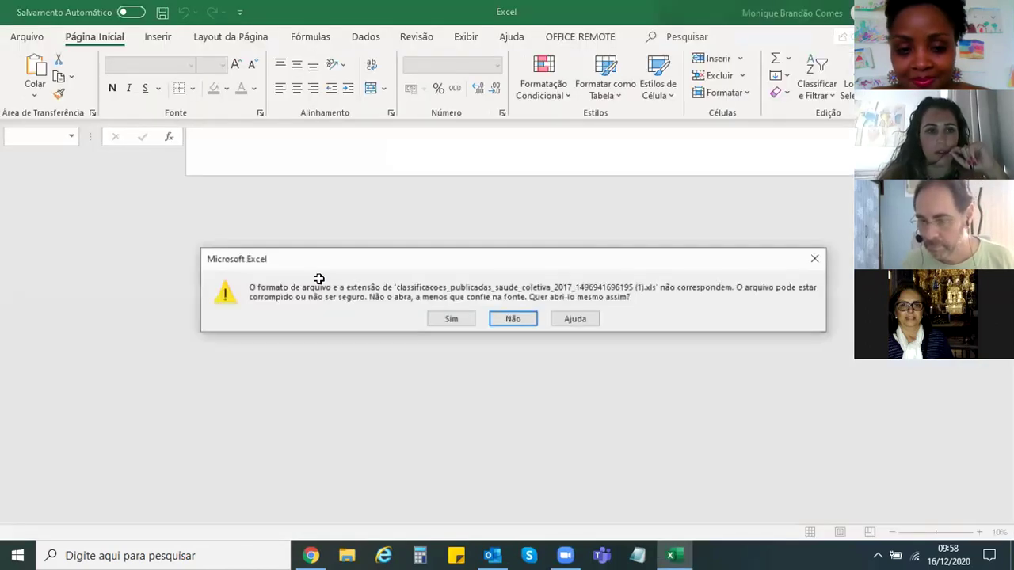
key("Return")
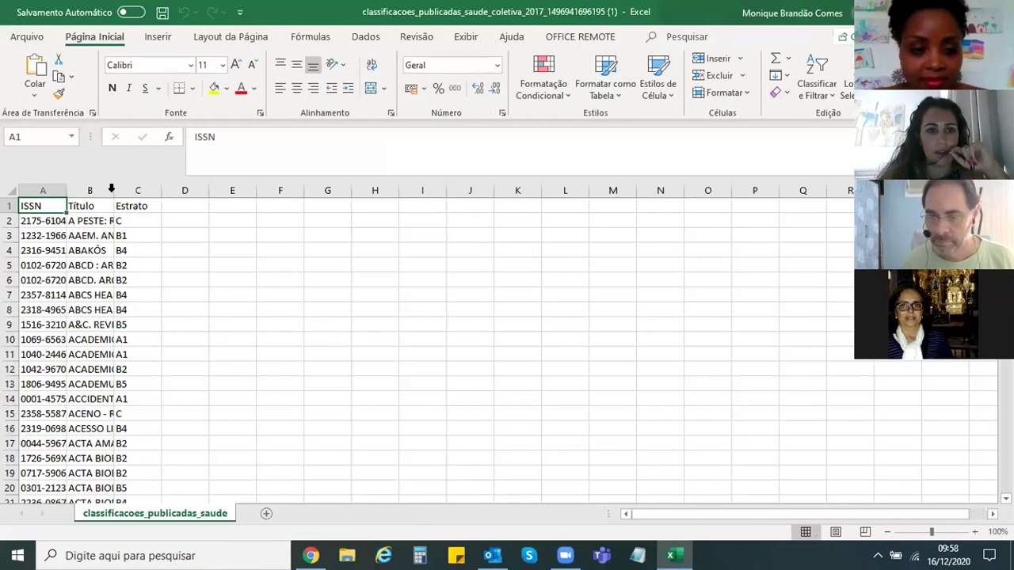
double_click(113, 190)
left_click(75, 250)
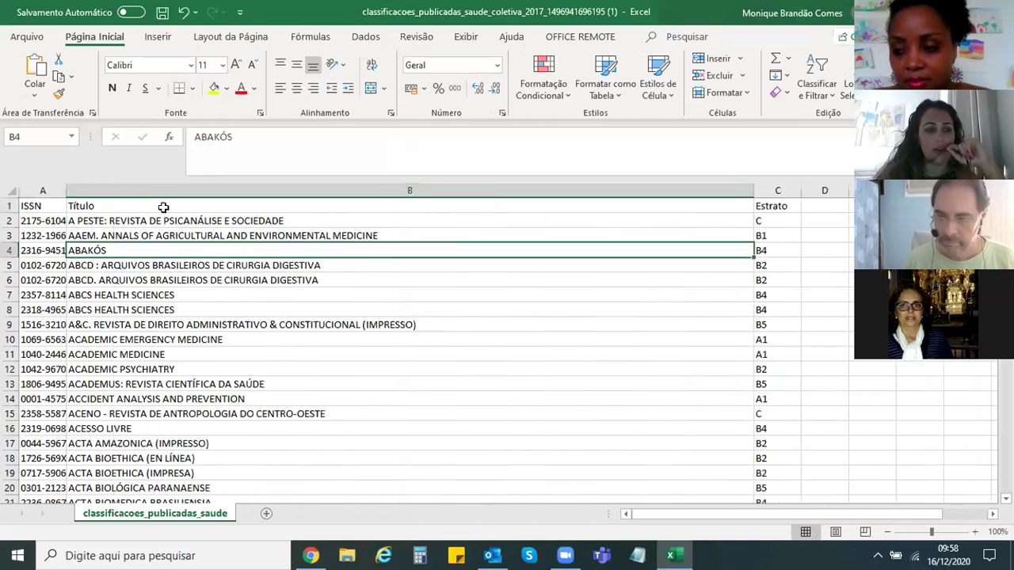
Examine the ISSN, title and Estrato entries of the listed journals
left_click(52, 224)
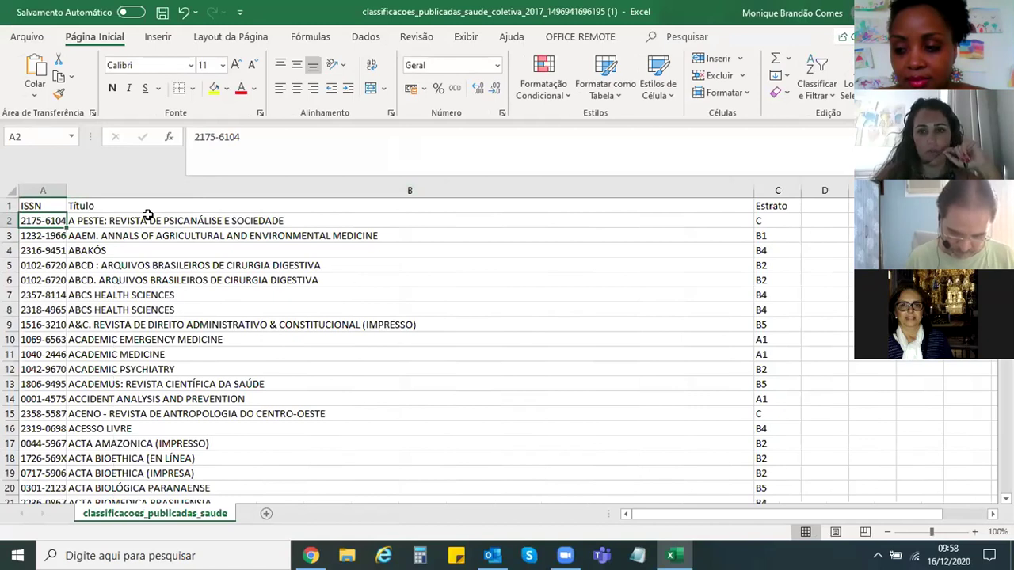
key("Right")
key("Right")
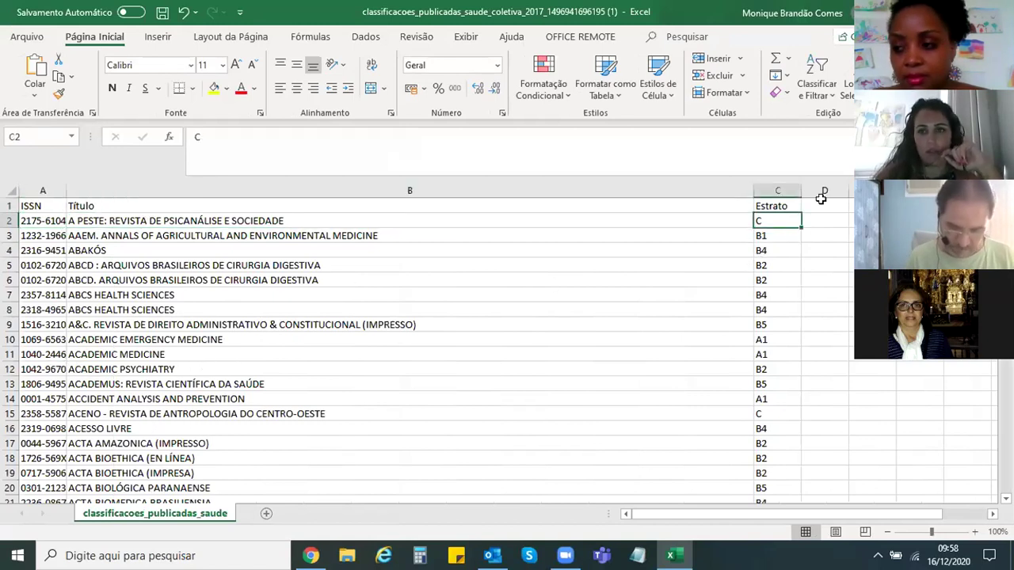
left_click(238, 370)
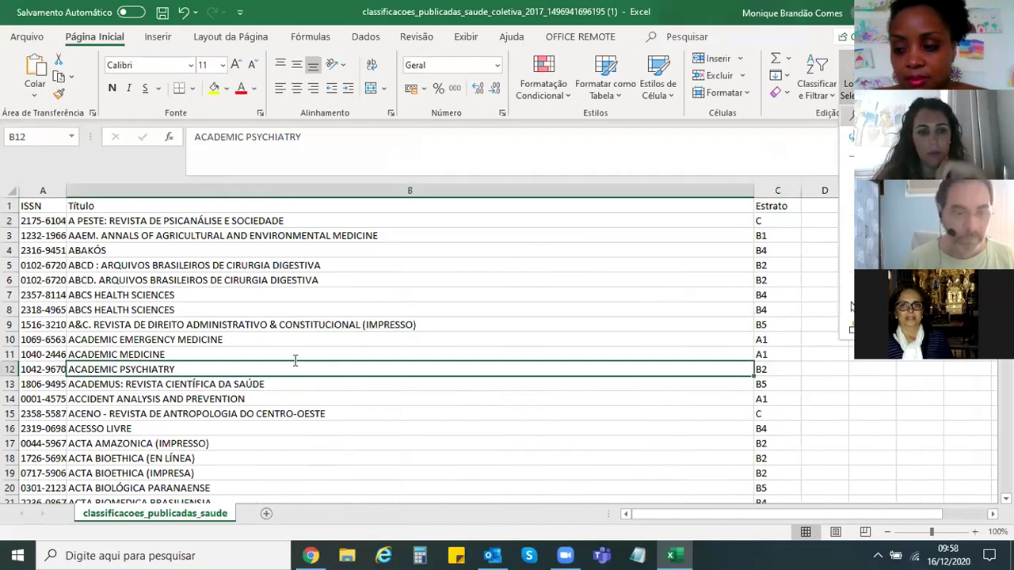
Search the journal classifications sheet for "saúde"
key("ctrl+l")
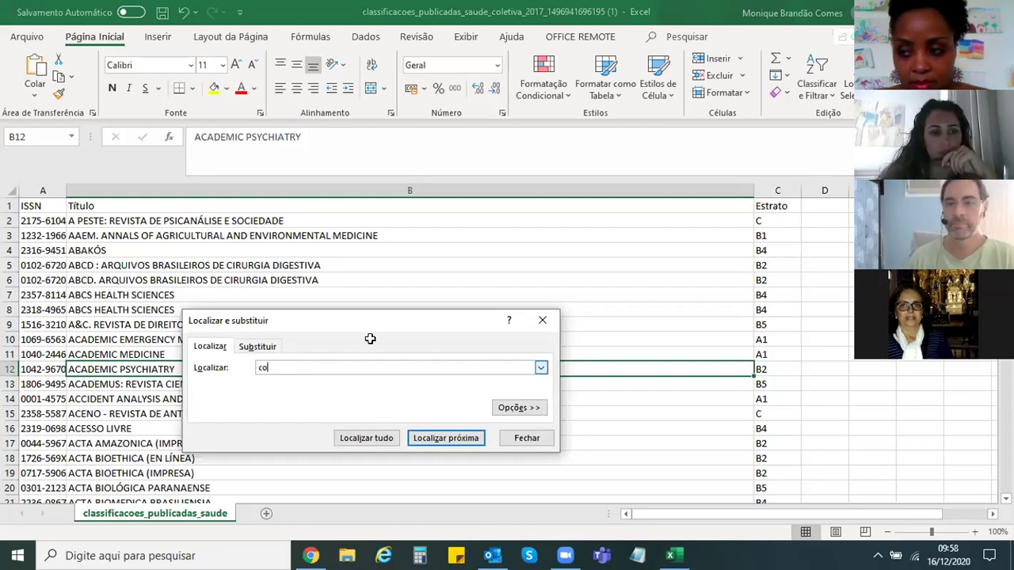
key("BackSpace")
key("BackSpace")
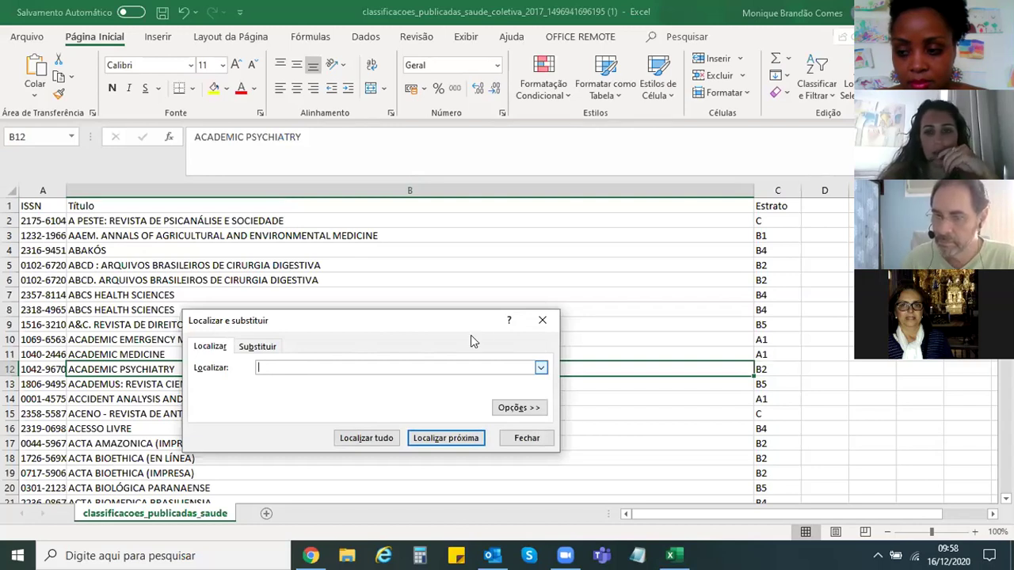
type("saúde")
key("Return")
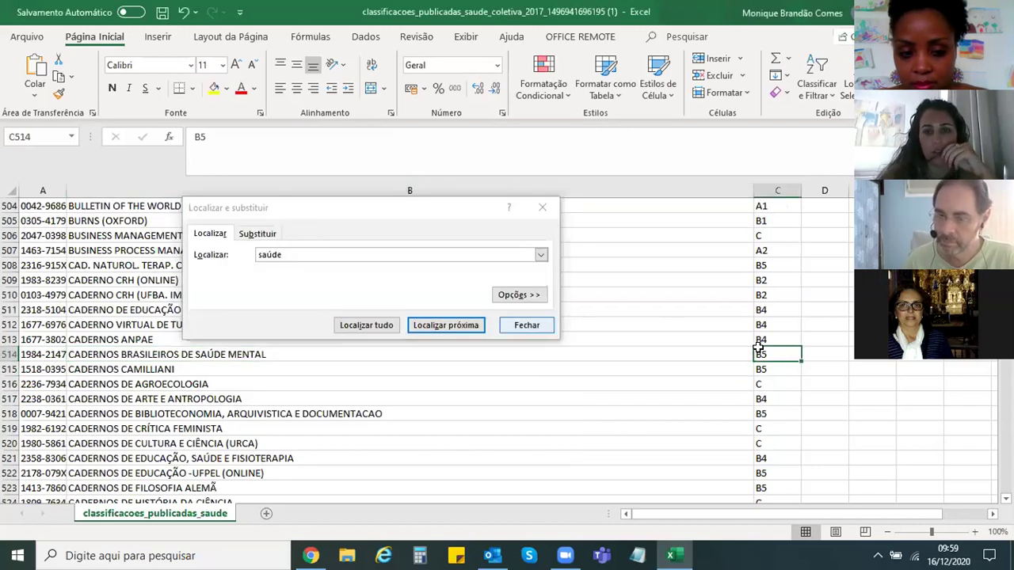
Close the search dialog and the classifications workbook
left_click(523, 326)
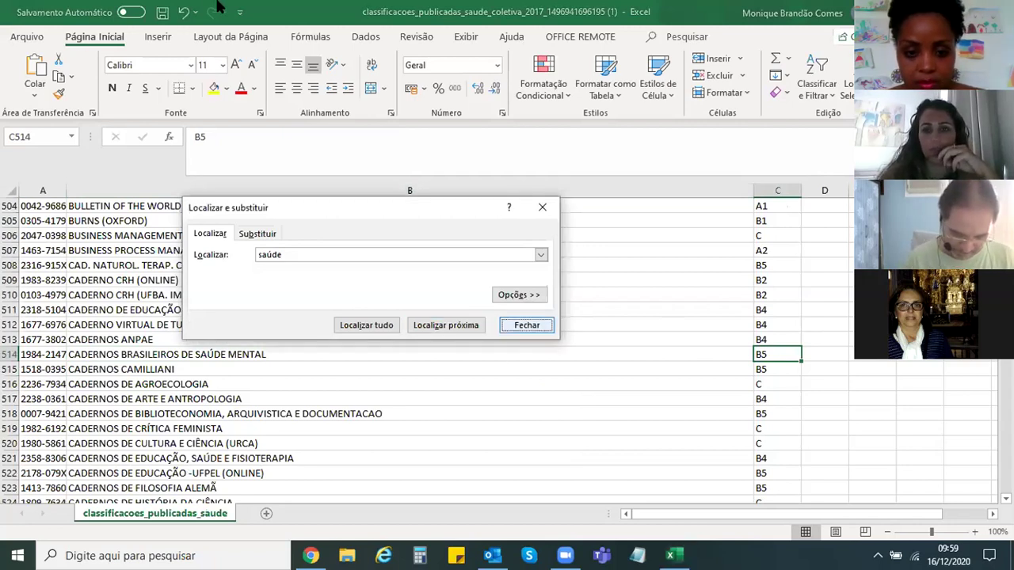
key("Escape")
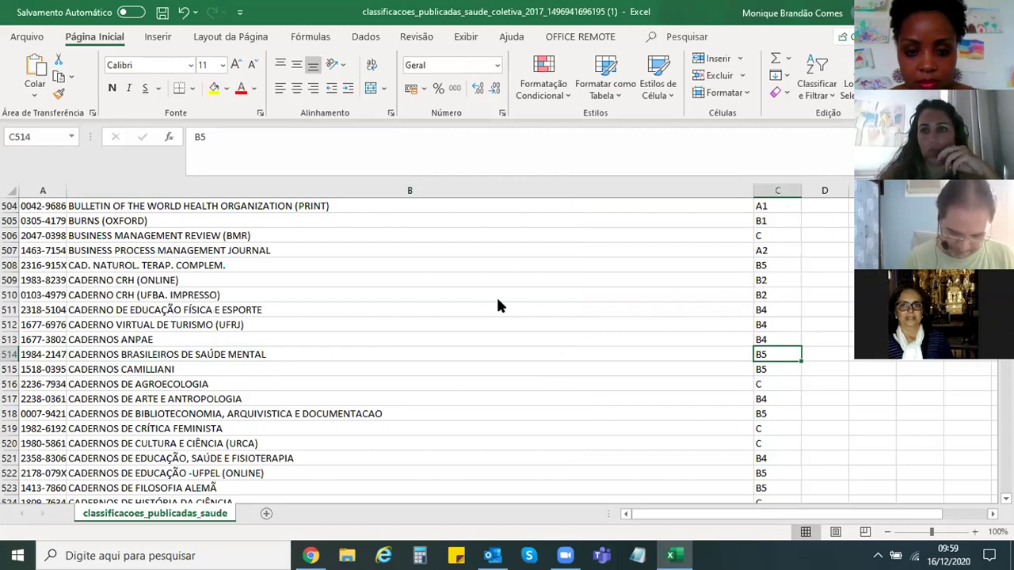
key("Tab")
key("Return")
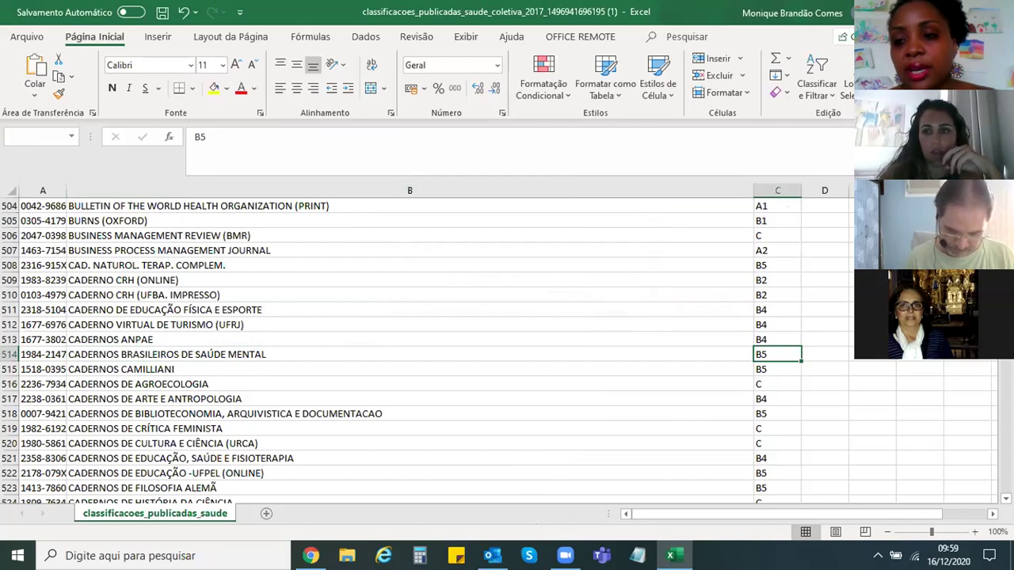
Return from the Qualis query to the Sucupira home page, and open and close the sucupirapaineis.capes.gov.br page
scroll(20, 173, "up", 3)
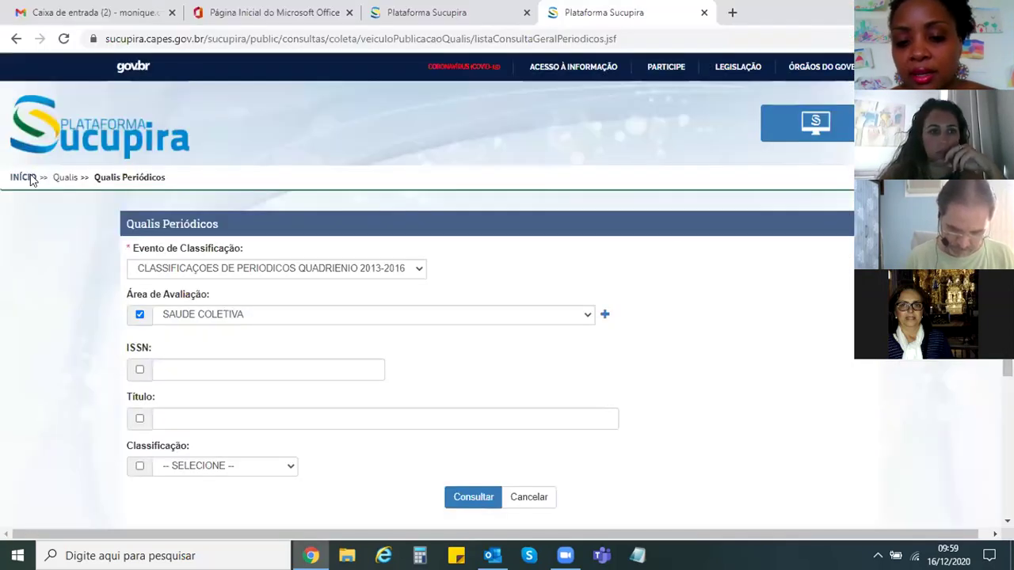
left_click(31, 179)
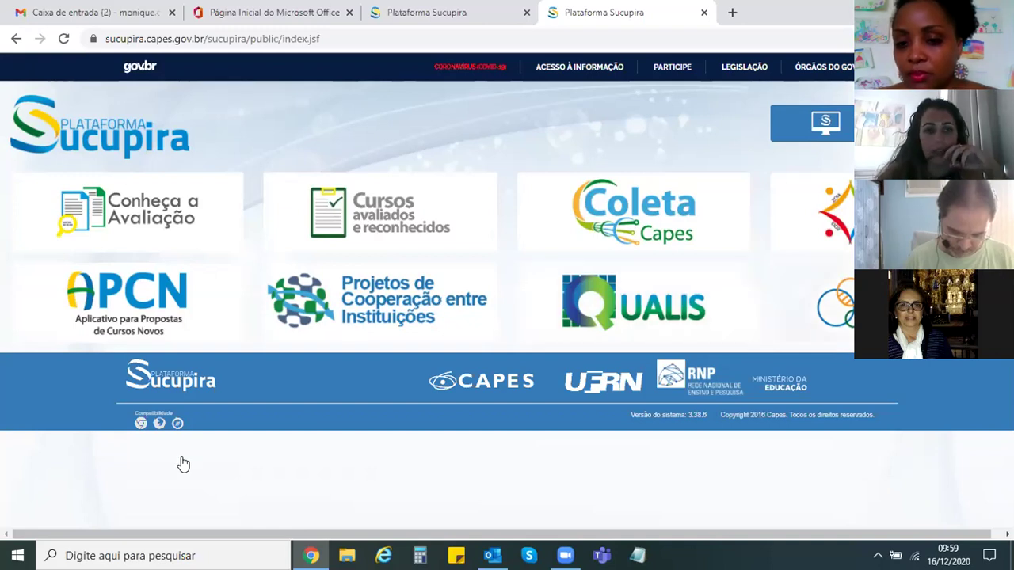
left_click(72, 279)
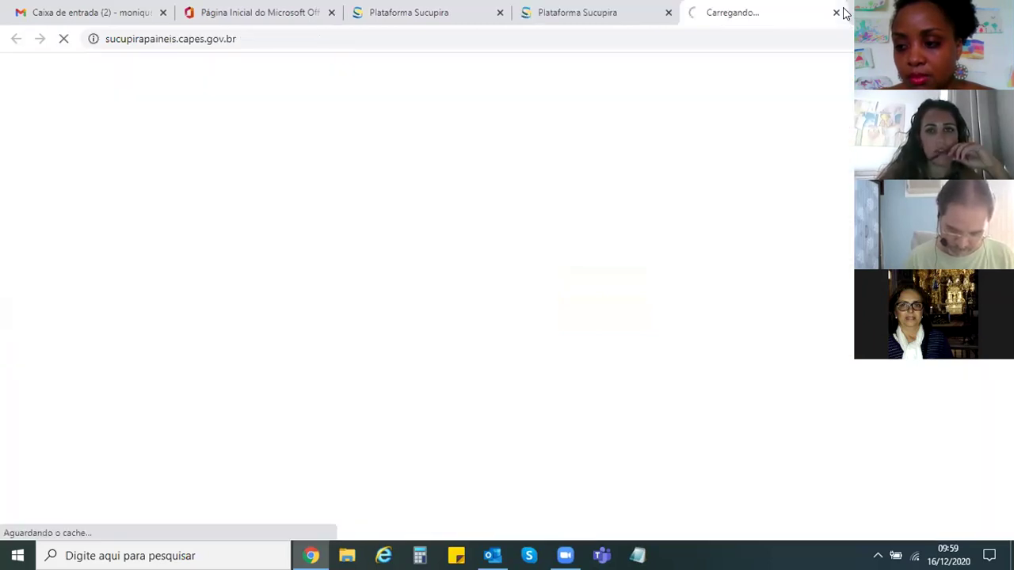
left_click(838, 14)
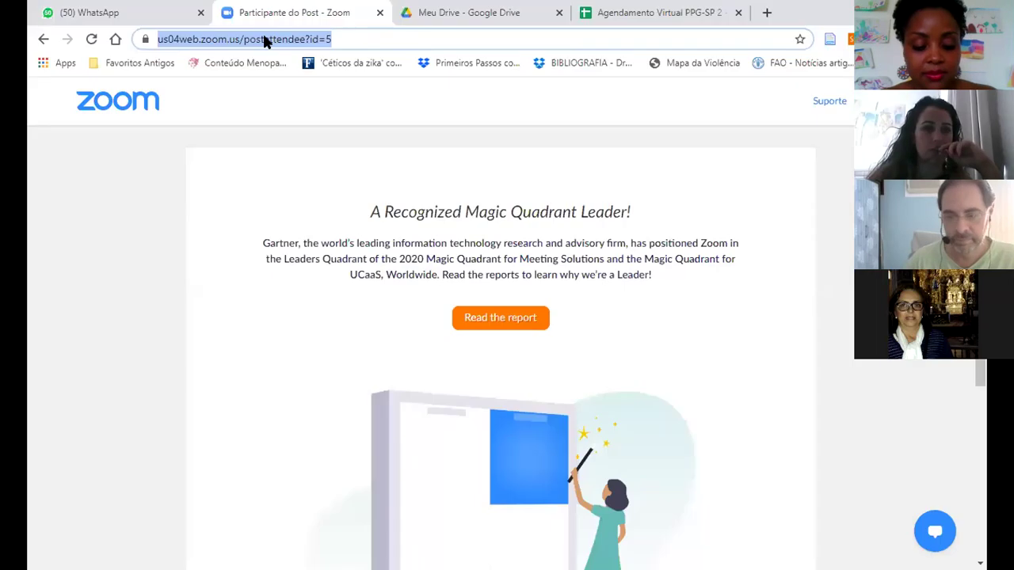
type("www.su")
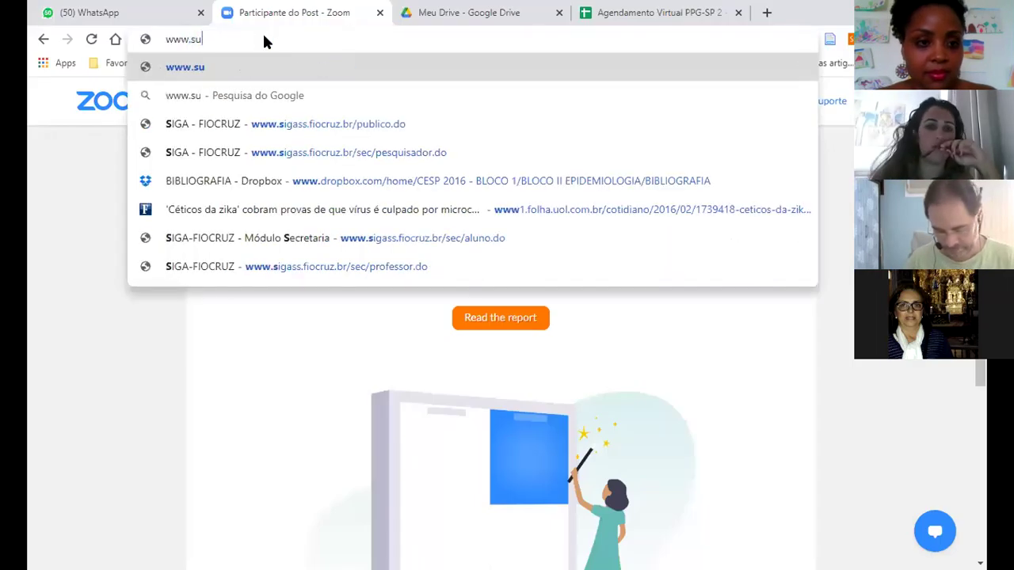
type("cupira")
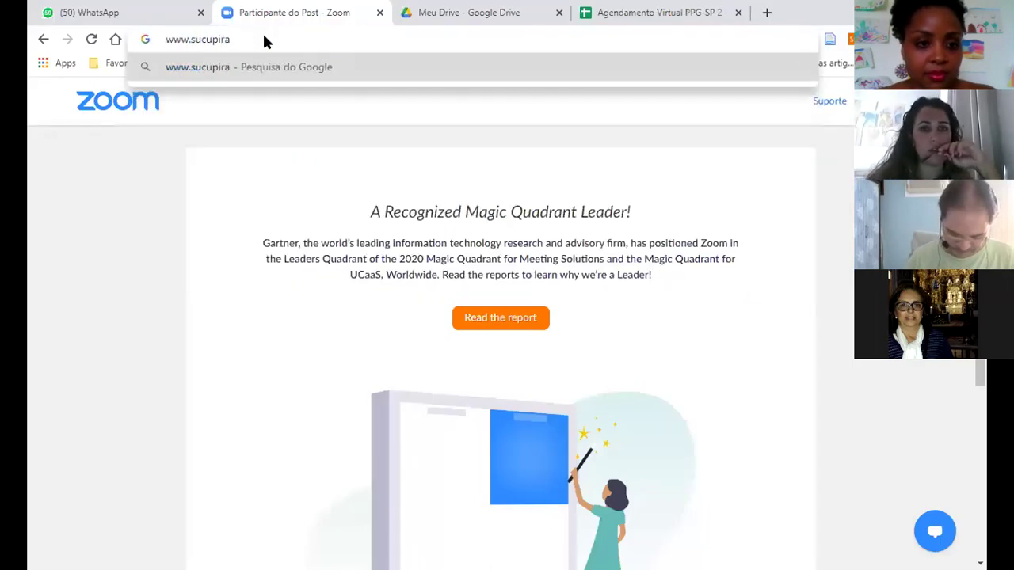
key("BackSpace")
key("BackSpace")
key("BackSpace")
key("BackSpace")
key("BackSpace")
key("BackSpace")
key("BackSpace")
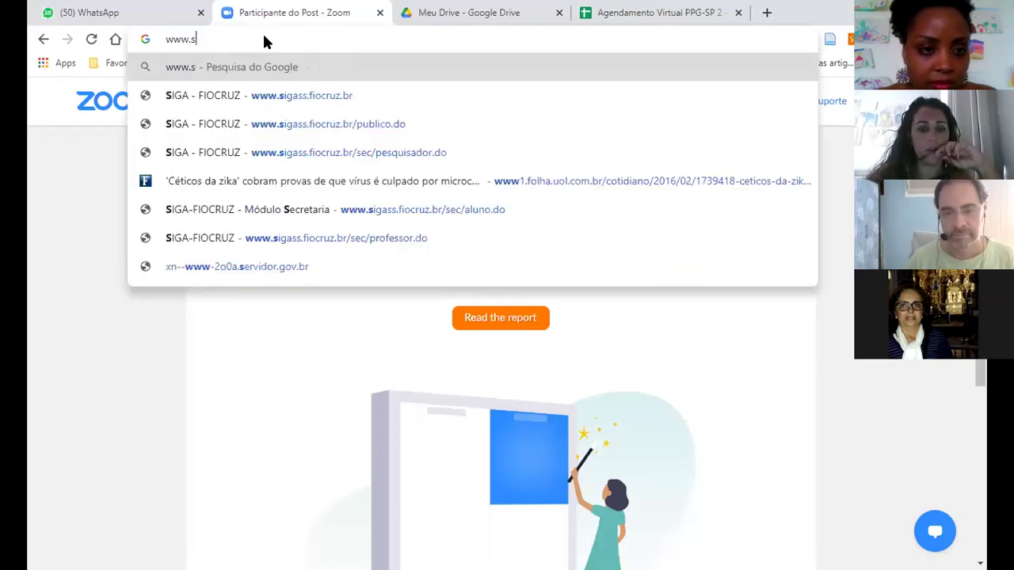
type("uc")
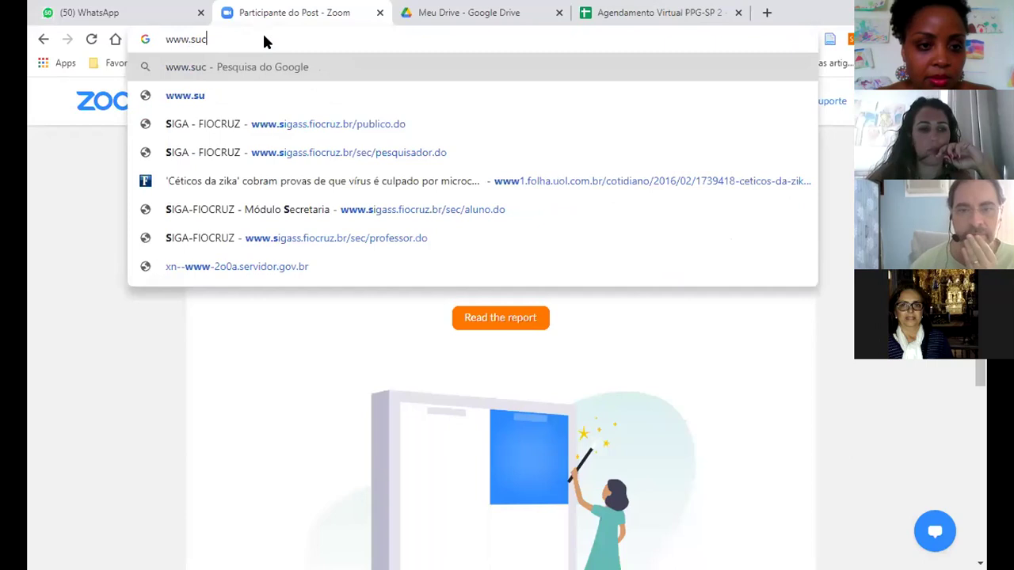
type("upira.ca")
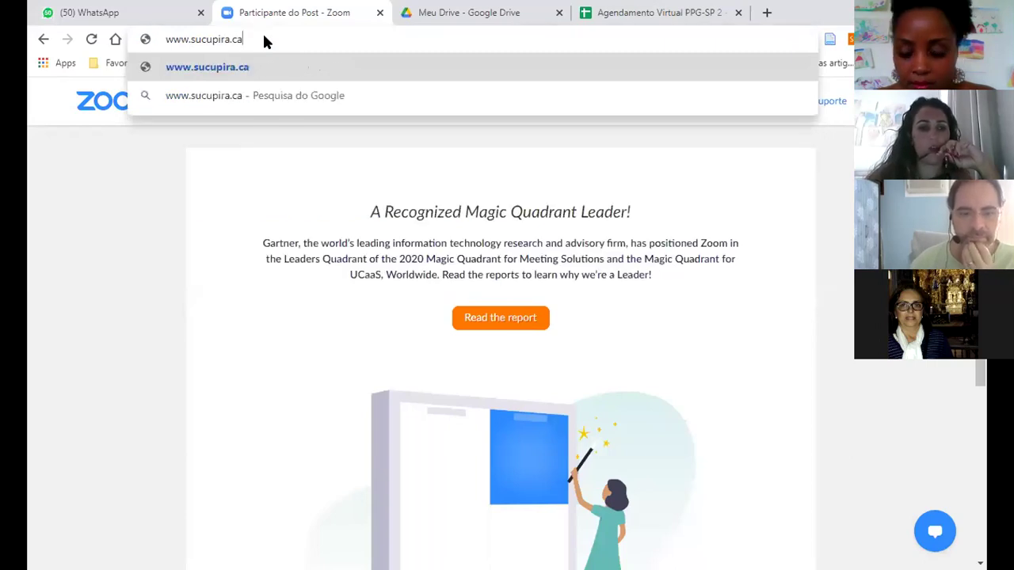
type("pes.gov.br")
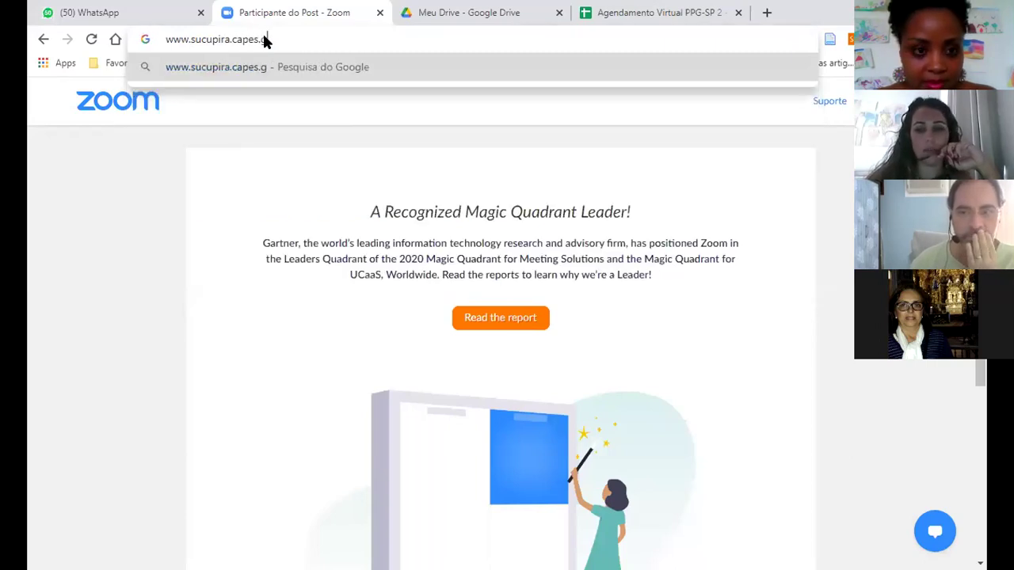
key("Escape")
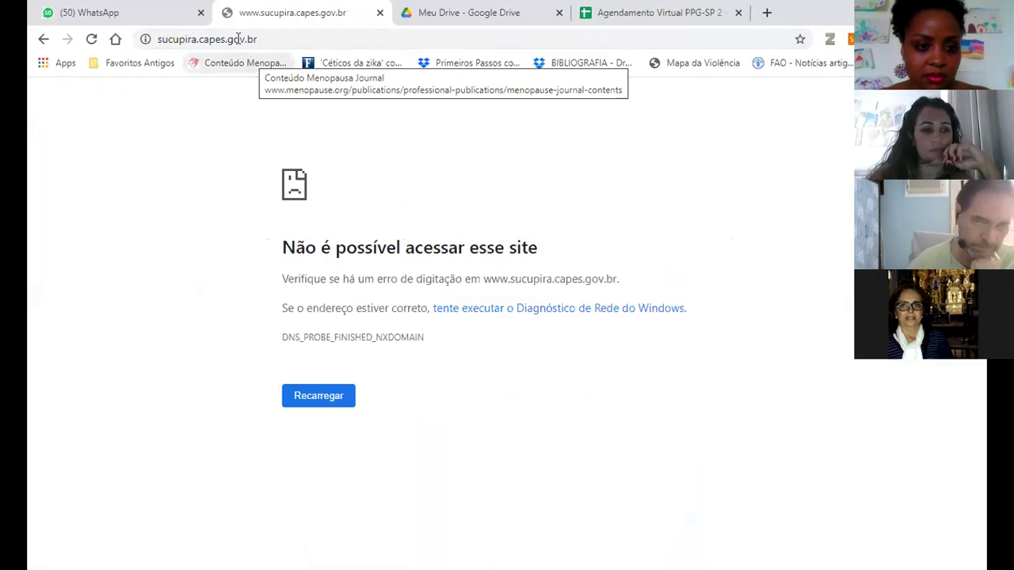
Search Google for "sucupira capes" and open the Plataforma Sucupira site
key("alt+Home")
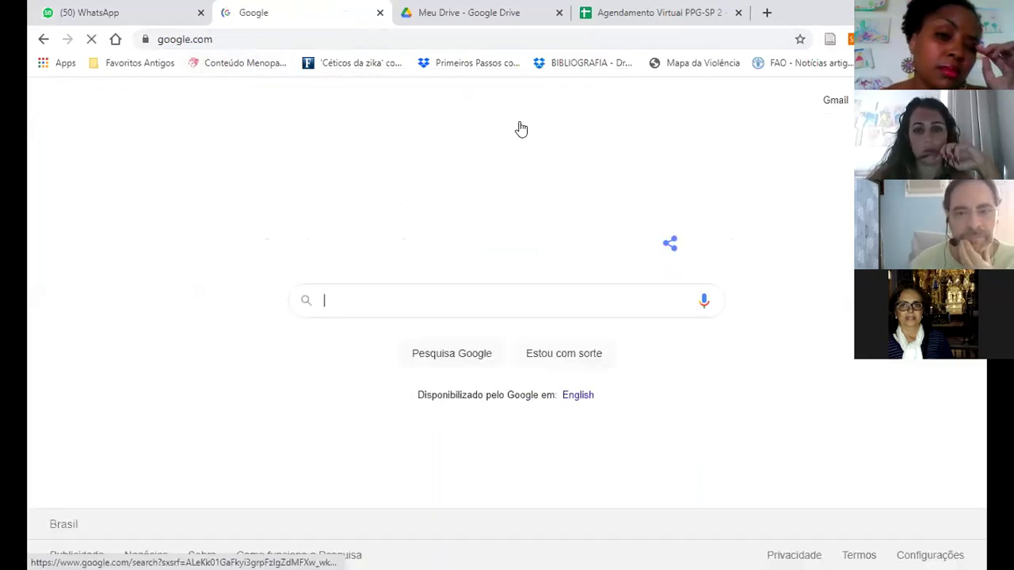
type("suc")
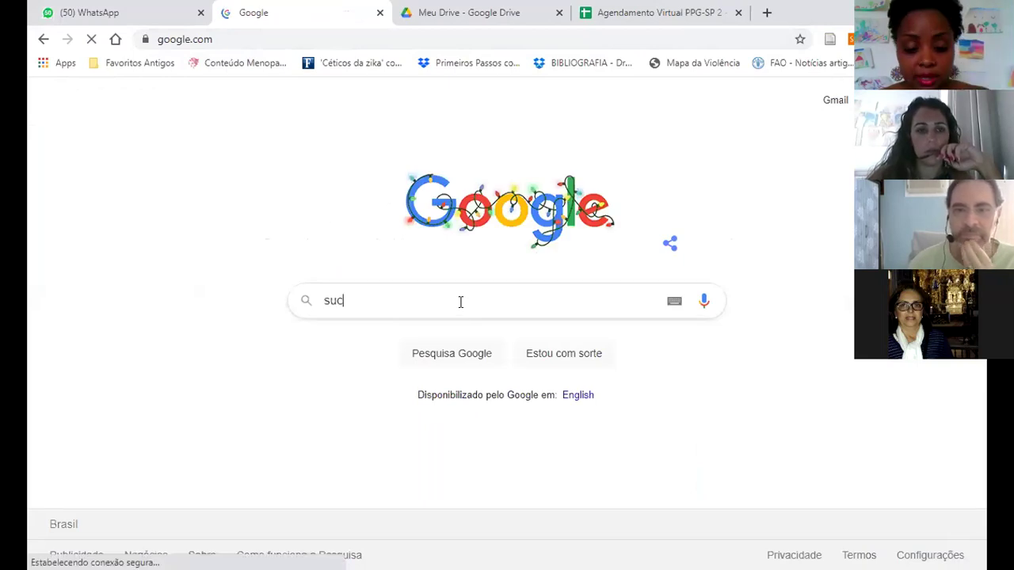
type("upira")
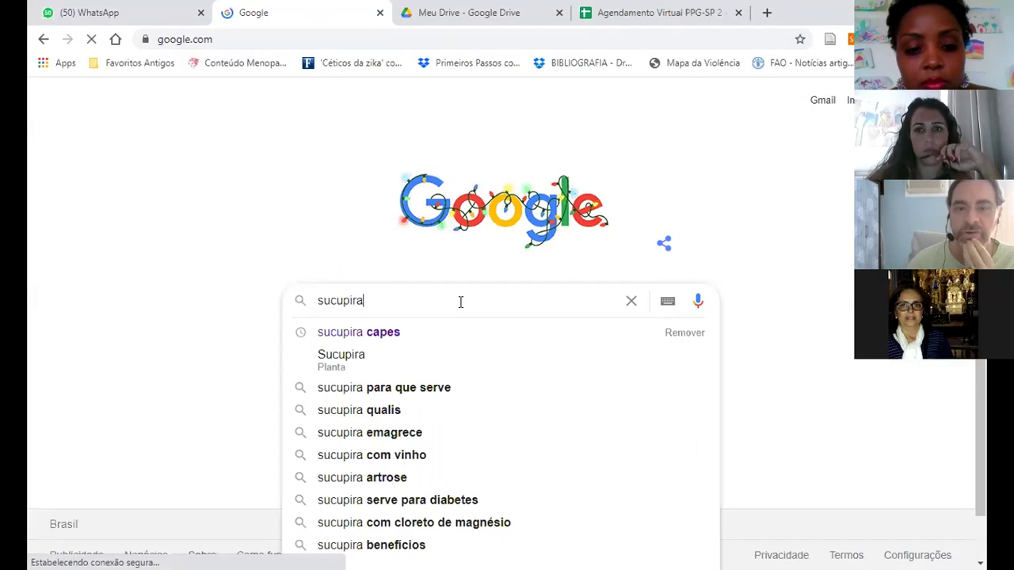
left_click(368, 339)
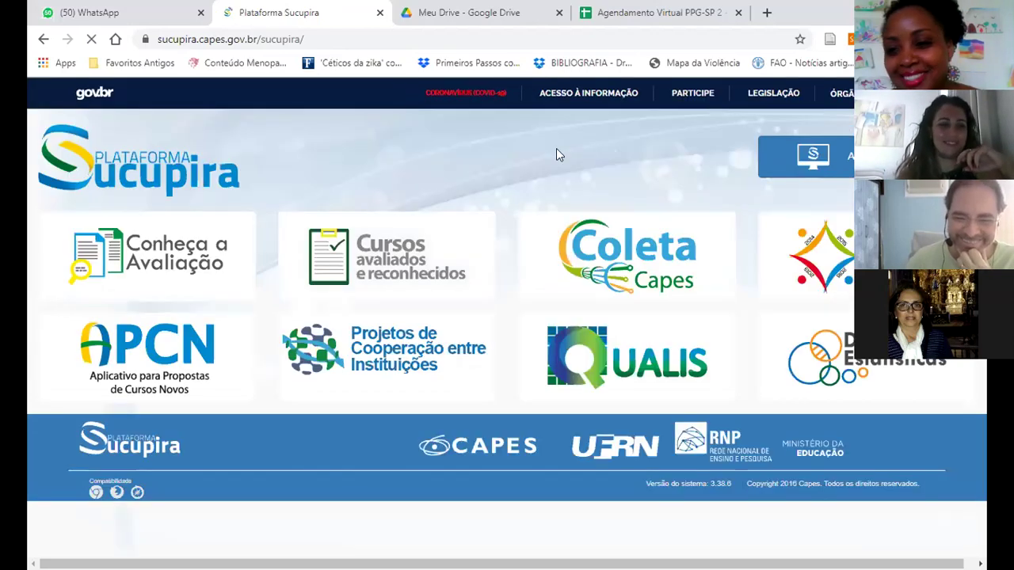
Log in to the restricted area of Plataforma Sucupira with the coordinator's CPF and account password
left_click(756, 155)
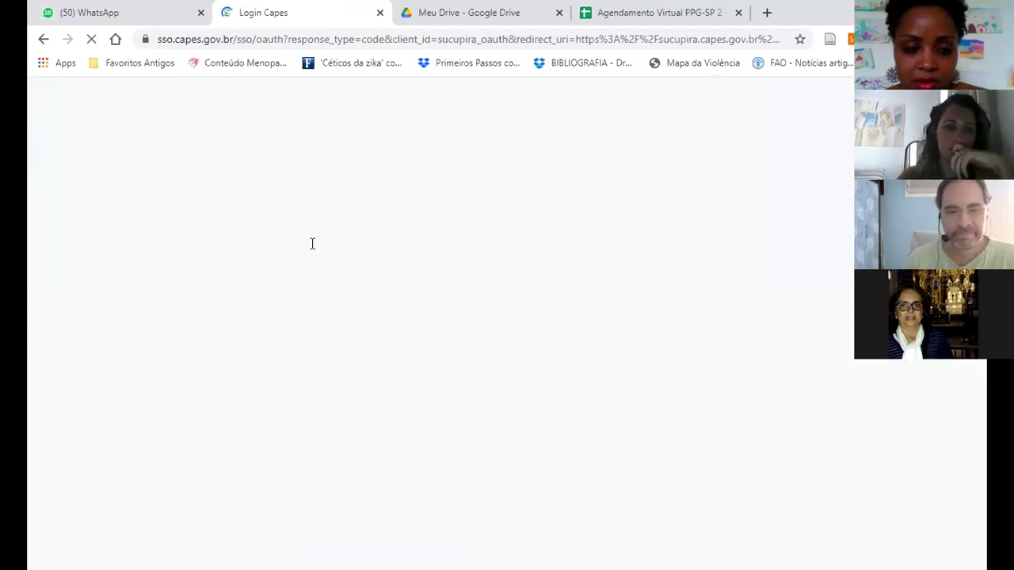
left_click(313, 269)
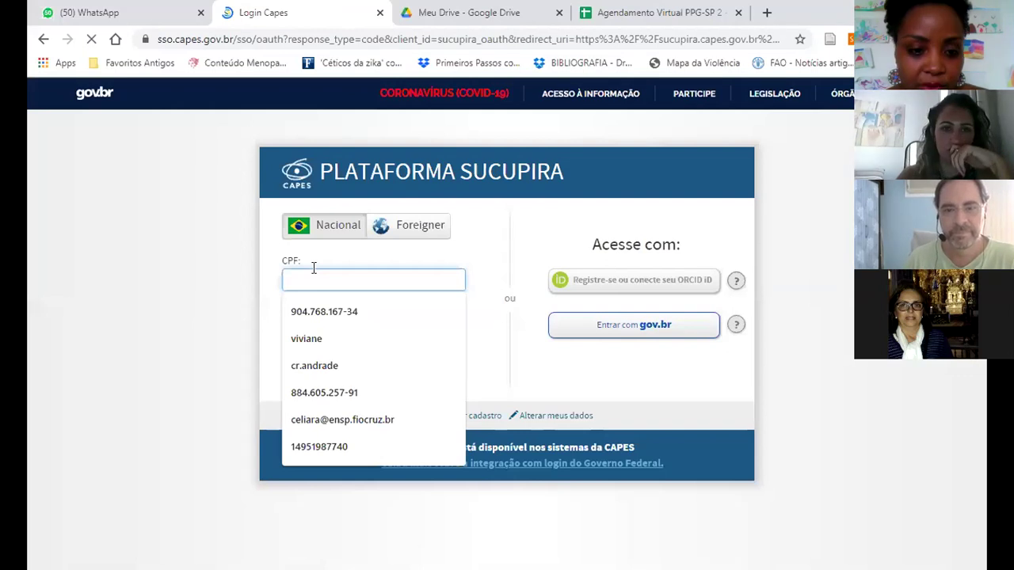
left_click(314, 310)
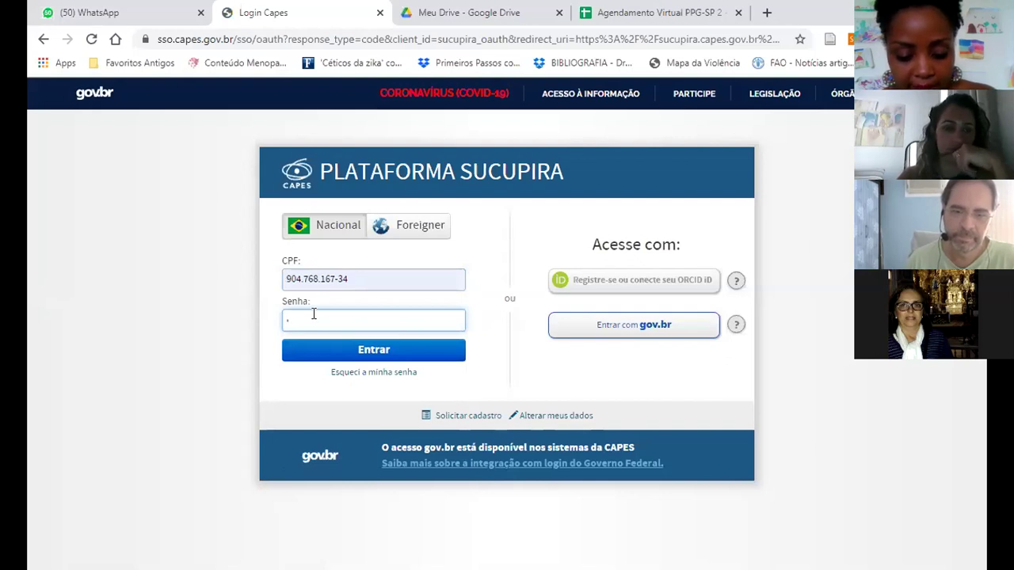
type("••••••")
key("Return")
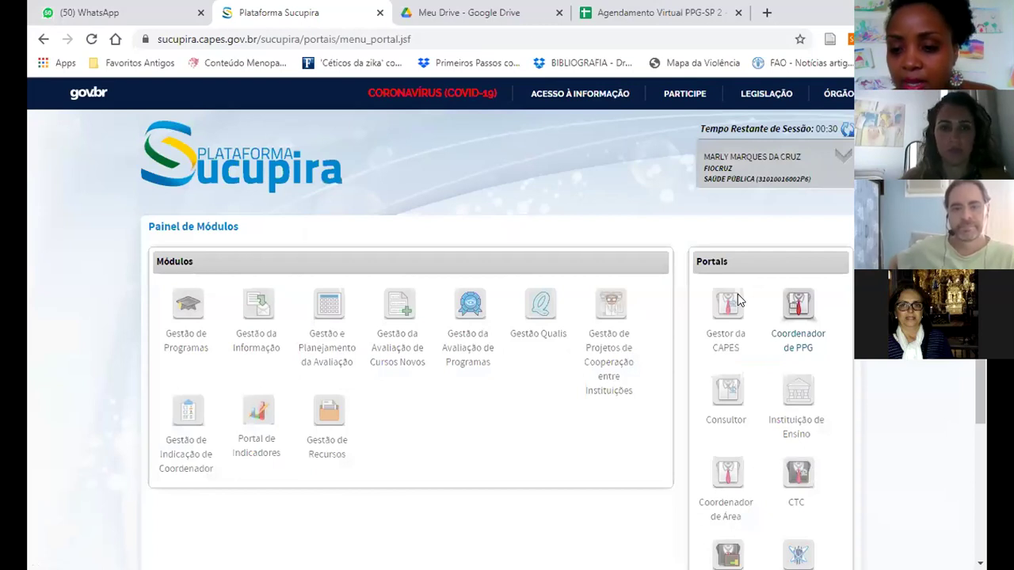
Open the Coordenador de PPG portal and bring its Programa modules into view
left_click(792, 311)
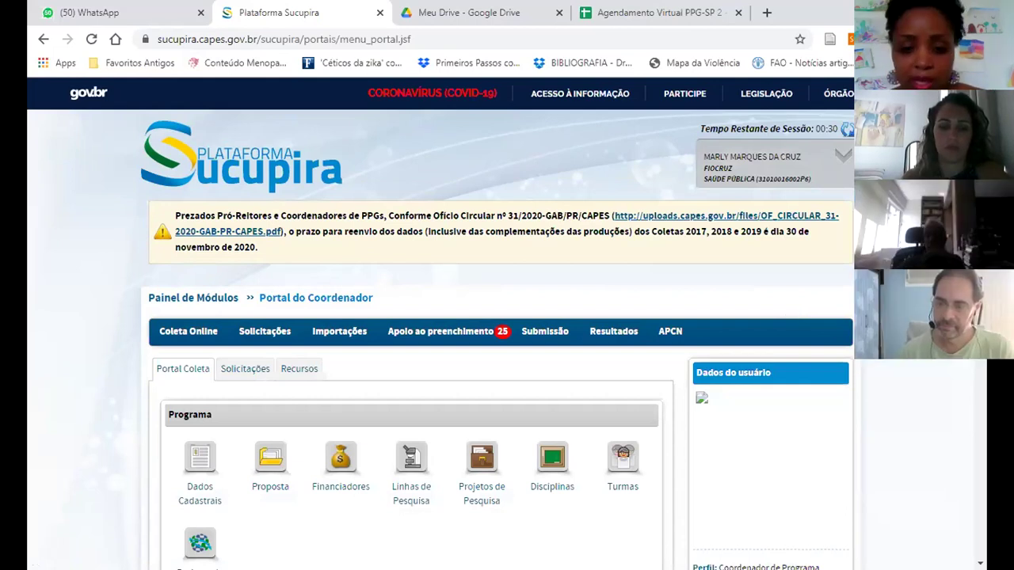
scroll(441, 323, "down", 3)
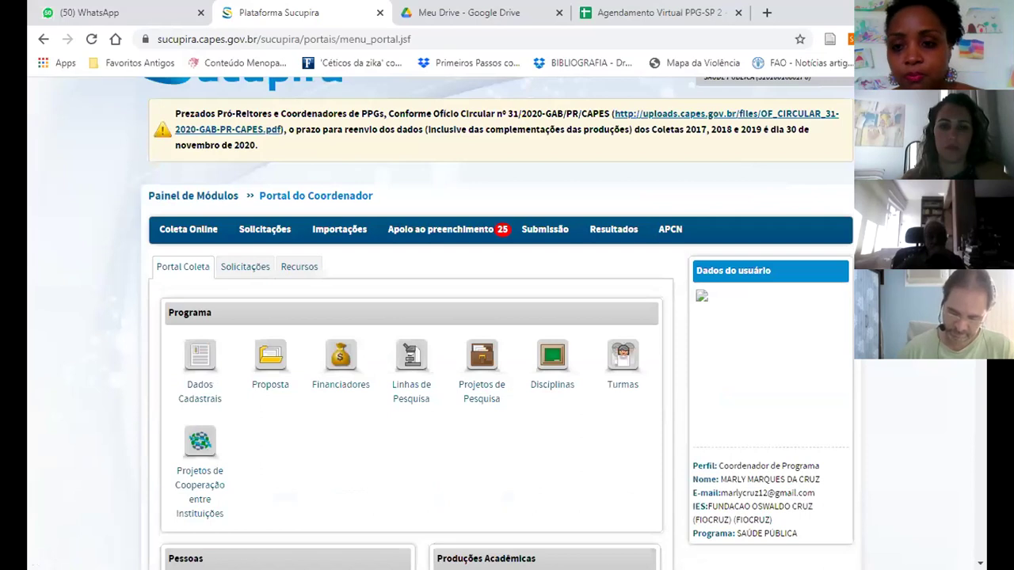
scroll(442, 324, "down", 1)
scroll(507, 323, "up", 1)
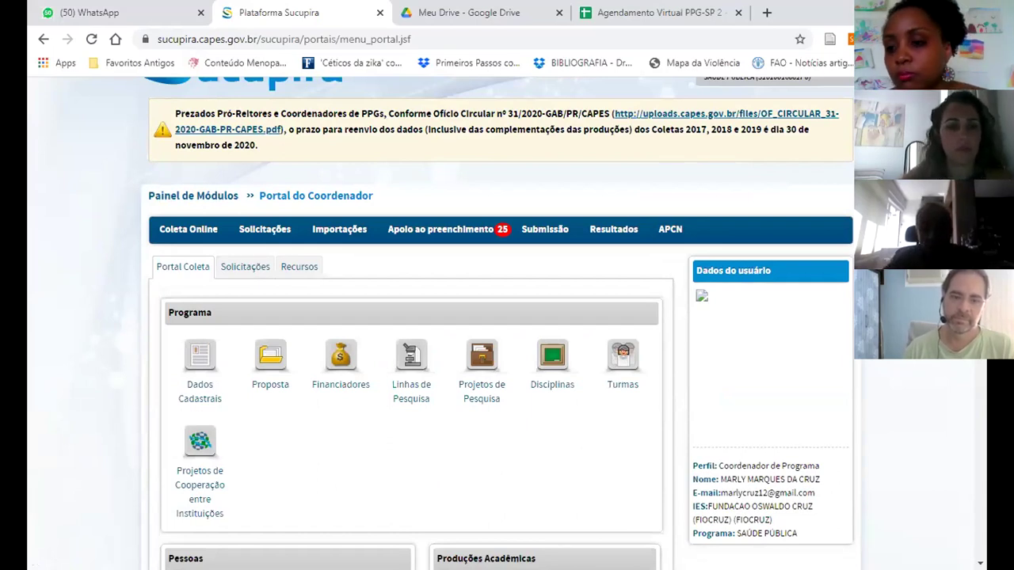
scroll(507, 317, "down", 1)
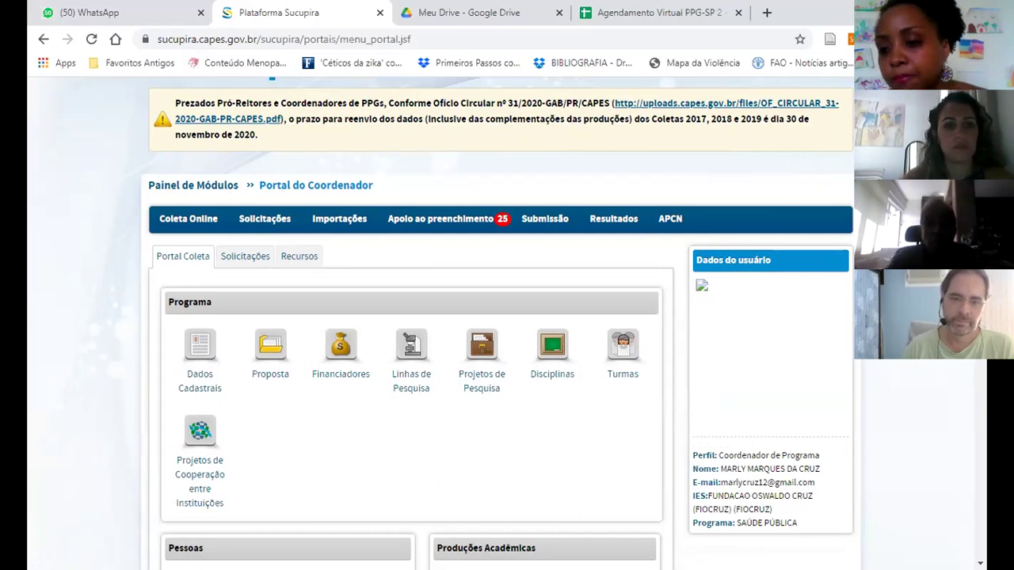
Examine the Portal do Coordenador modules and the categories offered under Coleta Online, such as Programa, Pessoas and Produções Acadêmicas
scroll(507, 317, "down", 1)
scroll(507, 317, "down", 1)
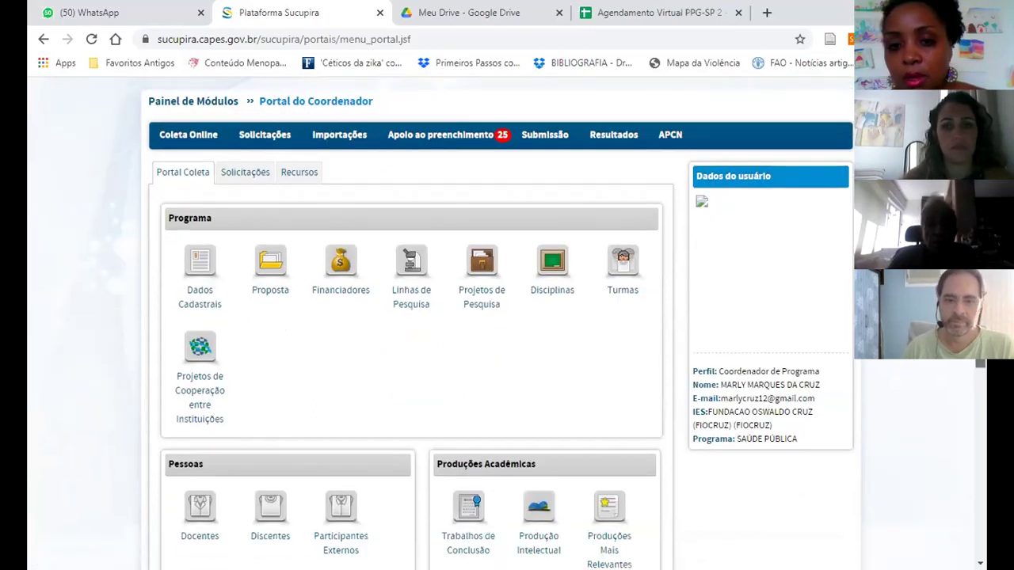
scroll(507, 317, "down", 1)
scroll(507, 317, "up", 1)
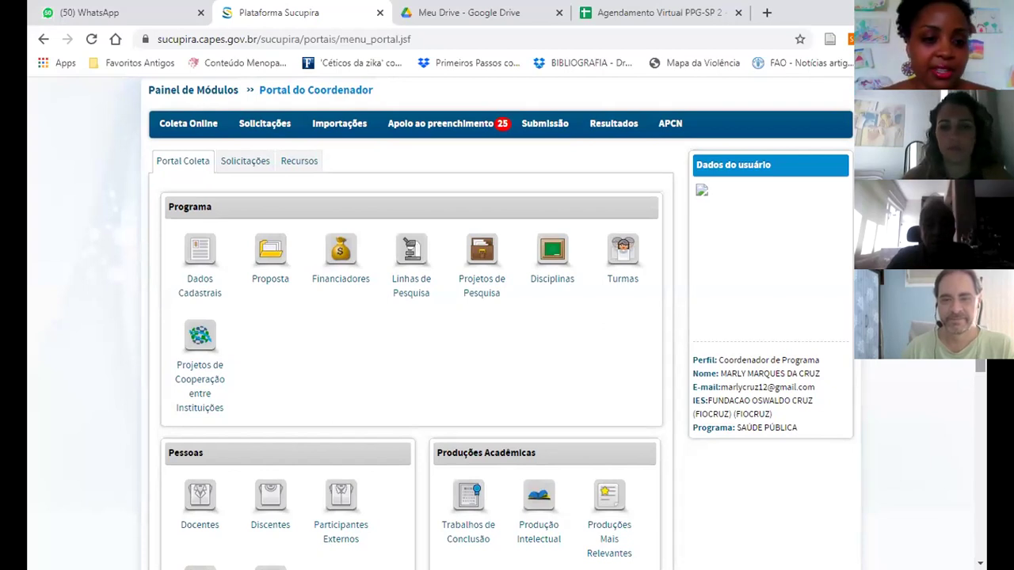
left_click(187, 123)
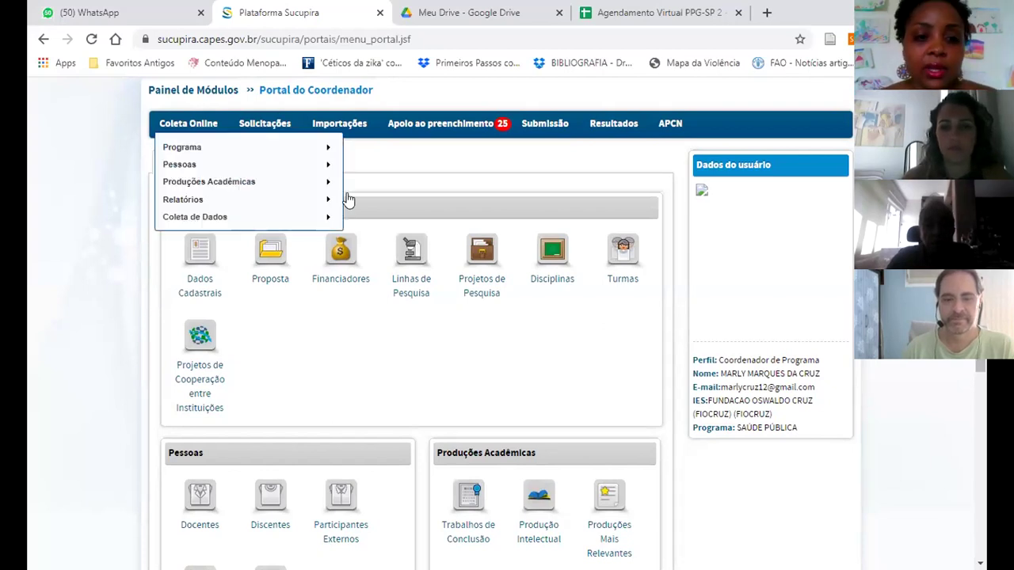
left_click(332, 211)
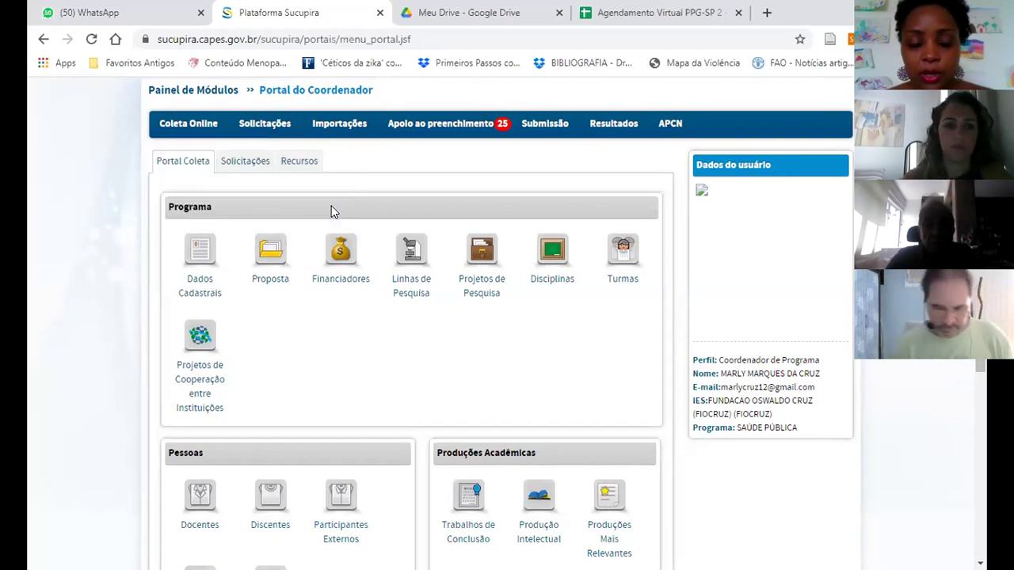
left_click(163, 132)
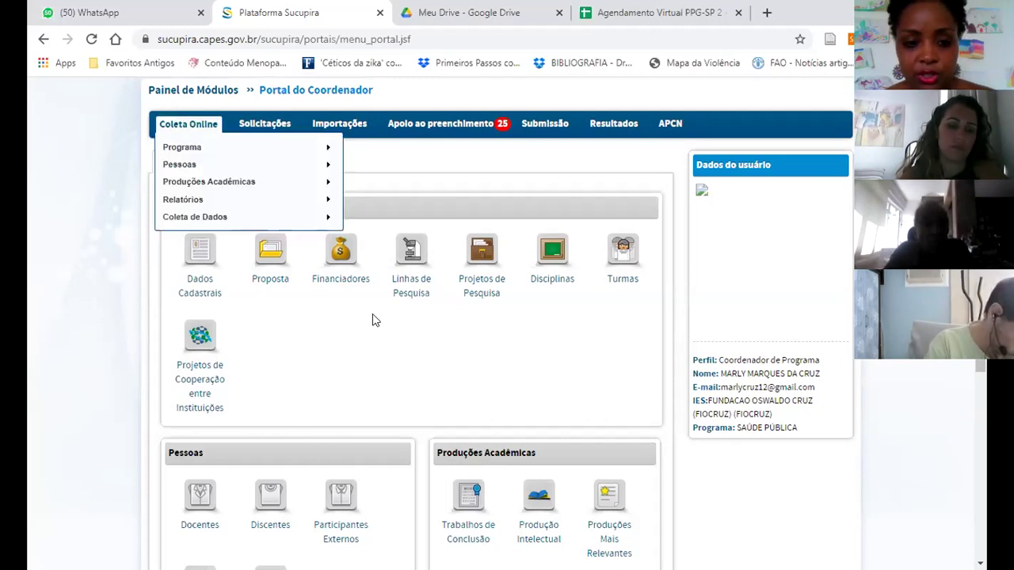
left_click(202, 360)
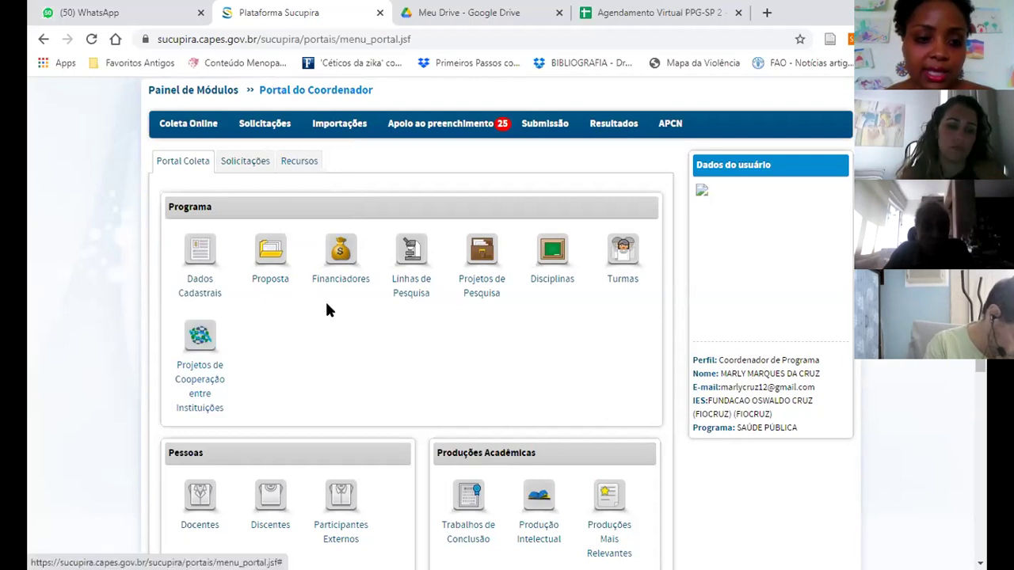
left_click(165, 127)
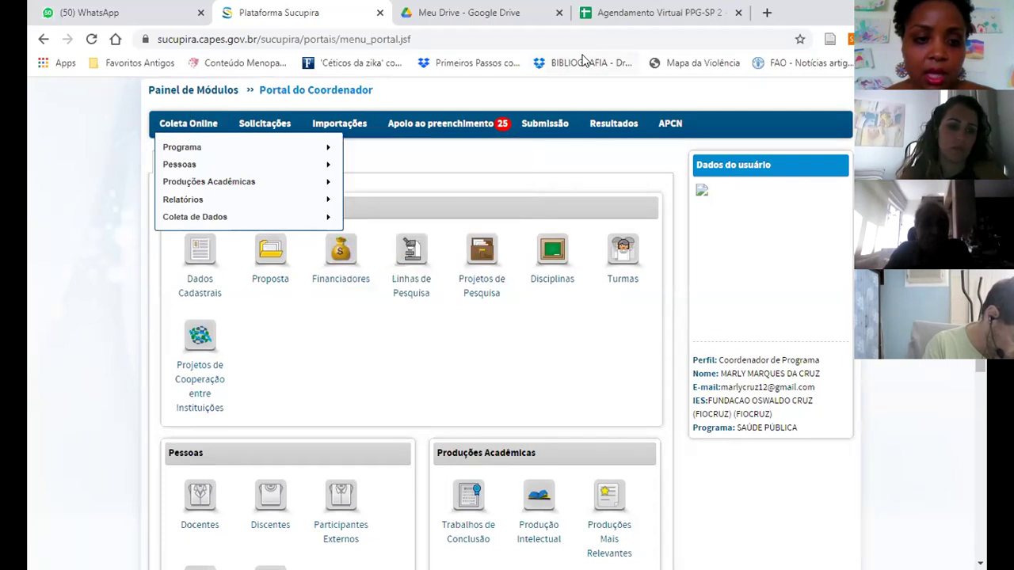
left_click(294, 185)
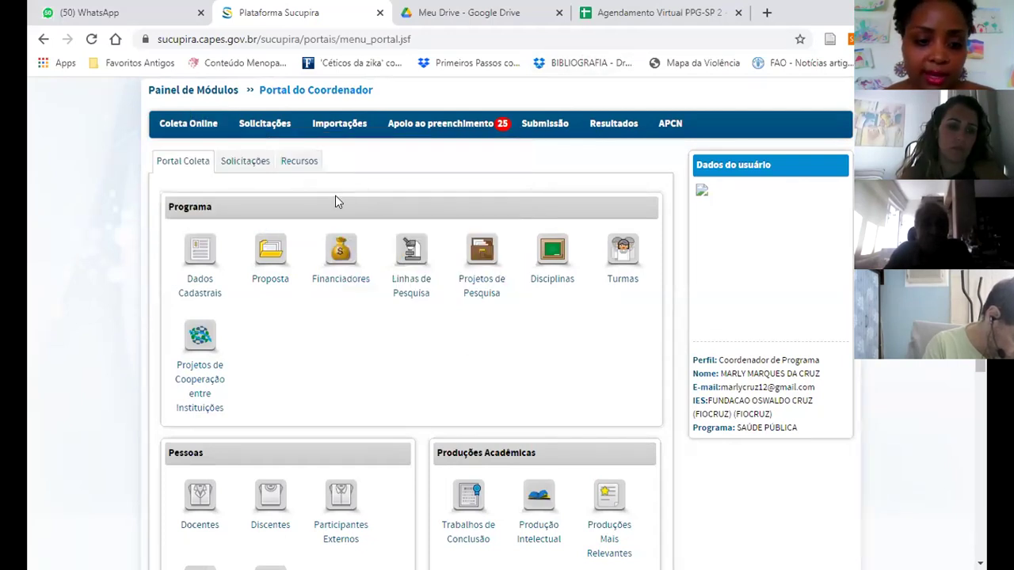
Open a new Cadastro de Veículos request and review its form from the vehicle's basic data to the Confirmação section
left_click(247, 127)
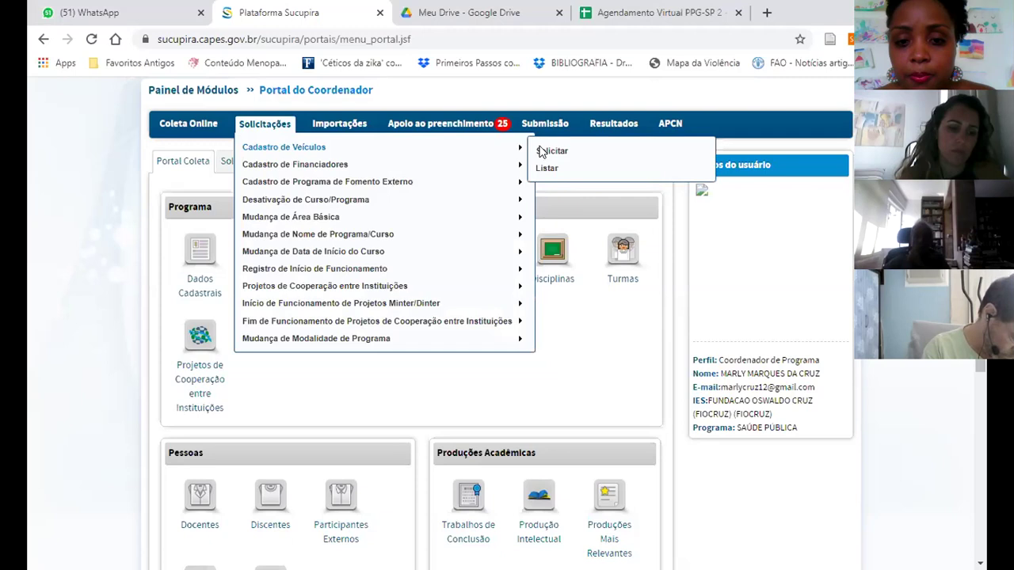
left_click(542, 152)
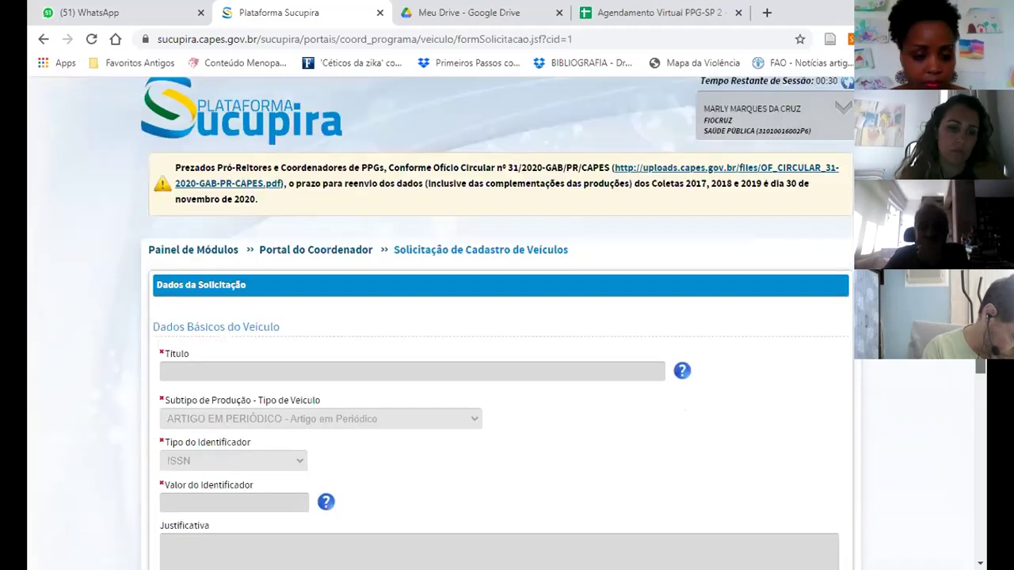
scroll(539, 152, "down", 2)
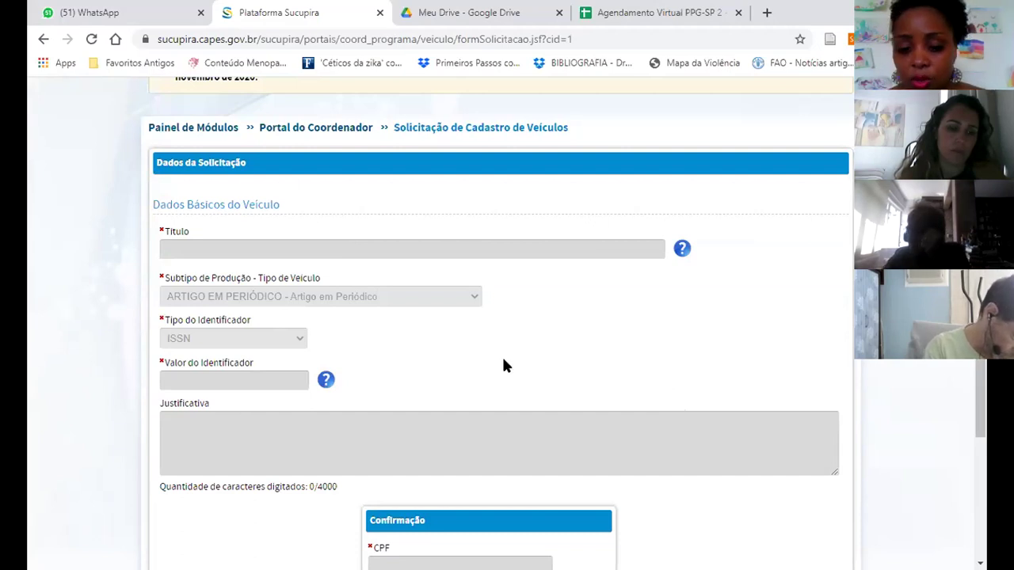
scroll(504, 365, "down", 2)
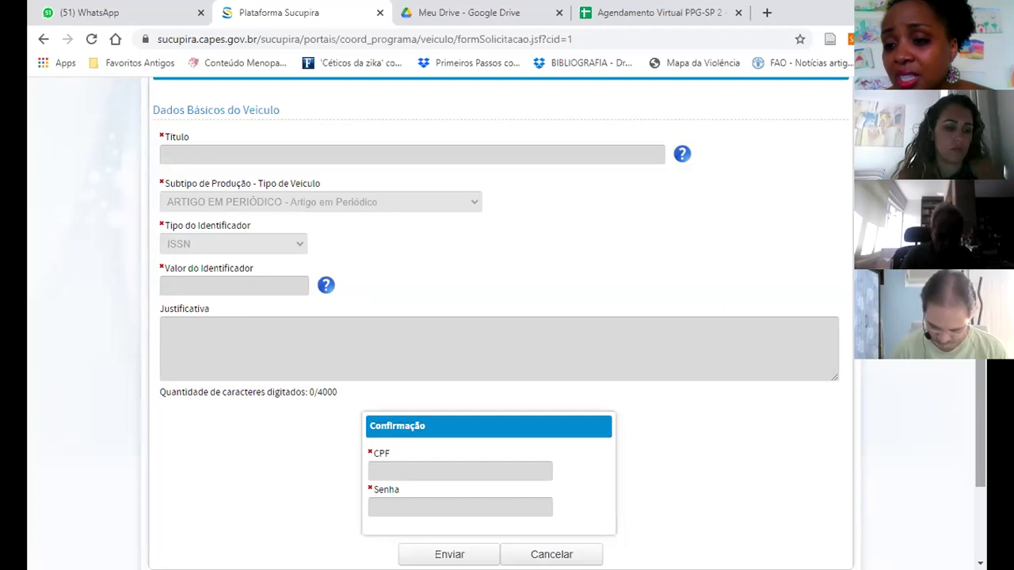
scroll(500, 317, "up", 2)
scroll(500, 317, "up", 1)
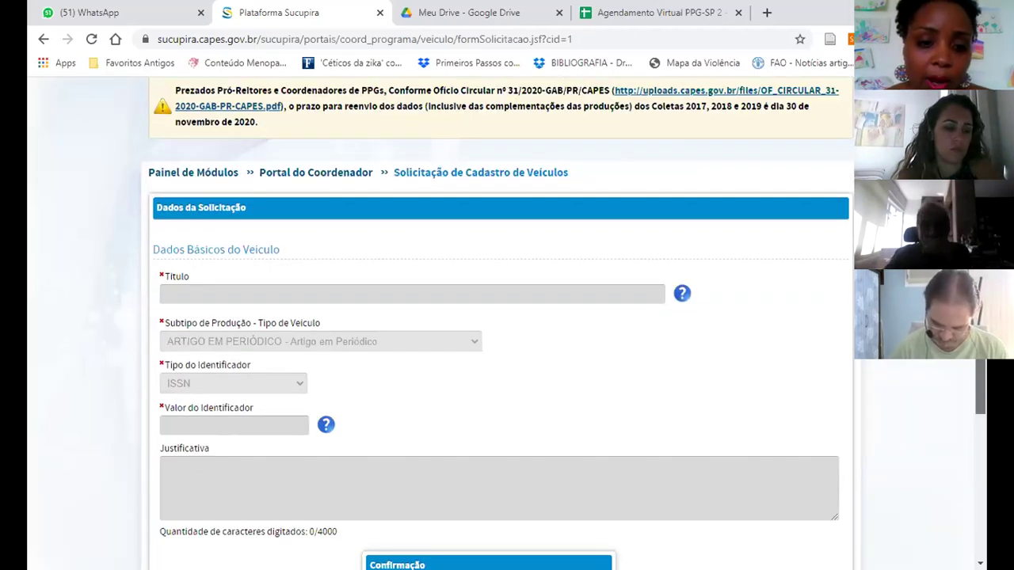
Return to the Portal do Coordenador and examine the request options for Cadastro de Veículos and Cadastro de Financiadores
left_click(315, 179)
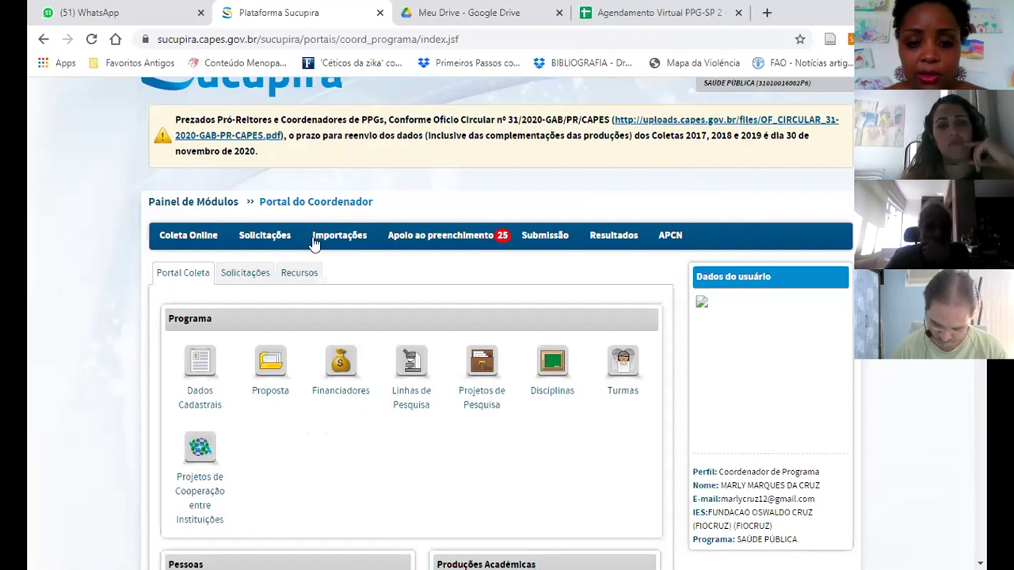
left_click(264, 236)
mouse_move(553, 236)
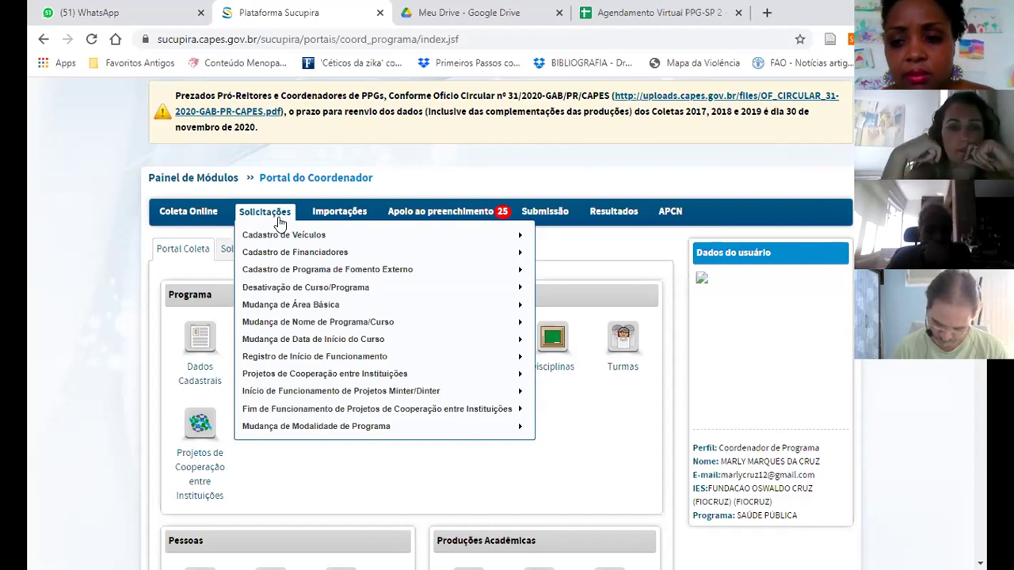
left_click(198, 232)
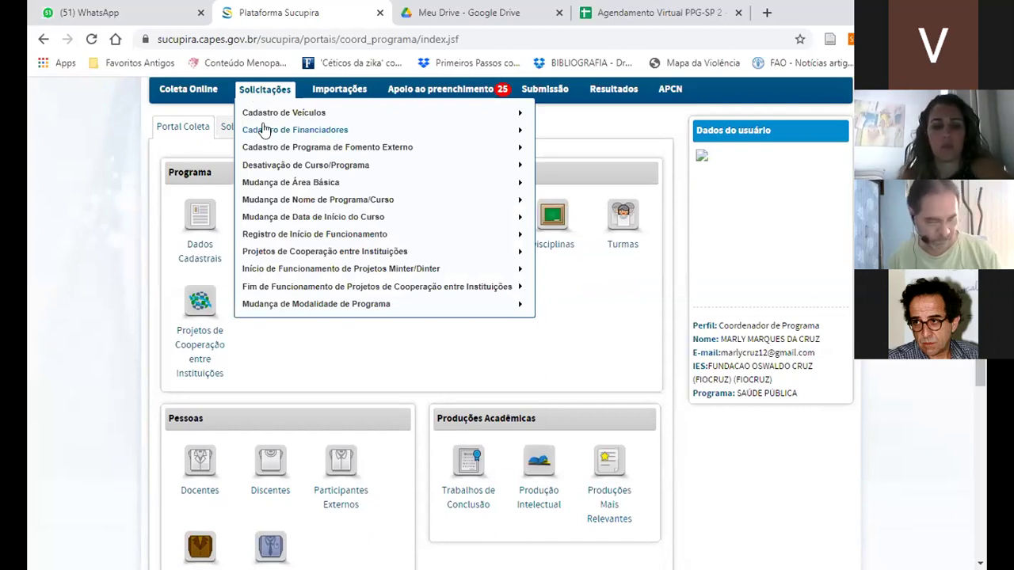
mouse_move(267, 134)
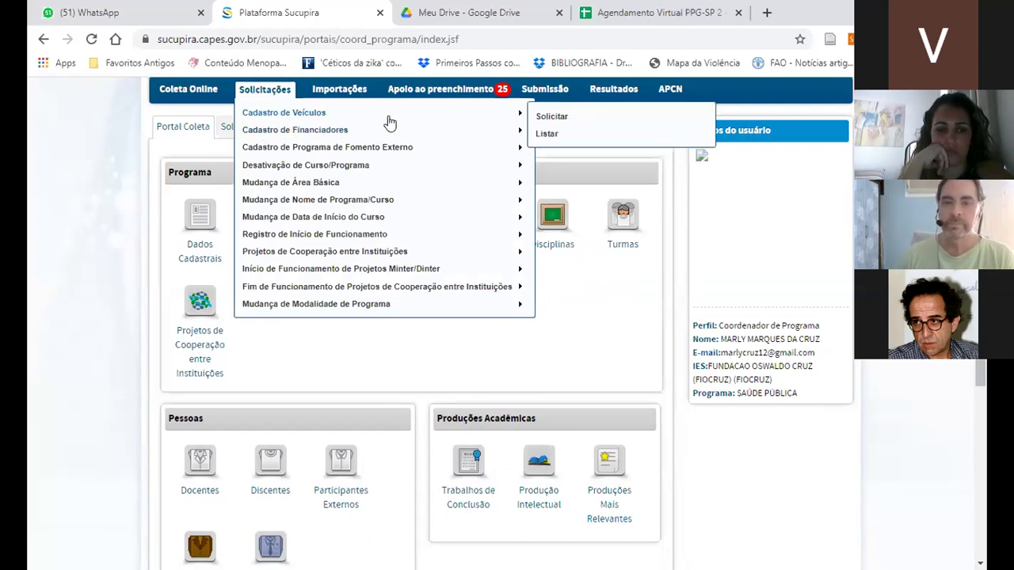
mouse_move(377, 133)
mouse_move(568, 132)
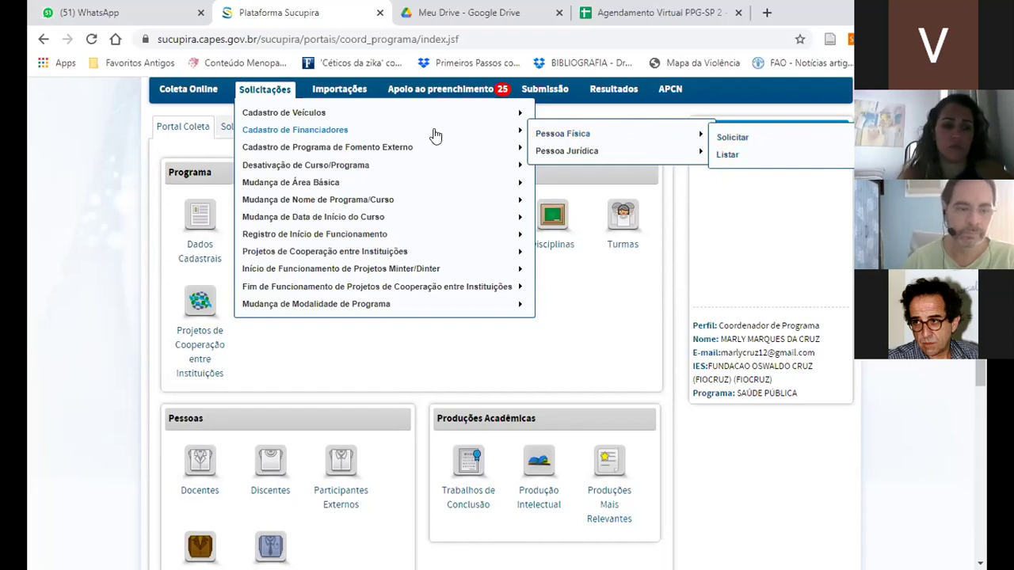
Examine the remaining Solicitações options for program and course changes, start of operation and cooperation projects between institutions
mouse_move(419, 156)
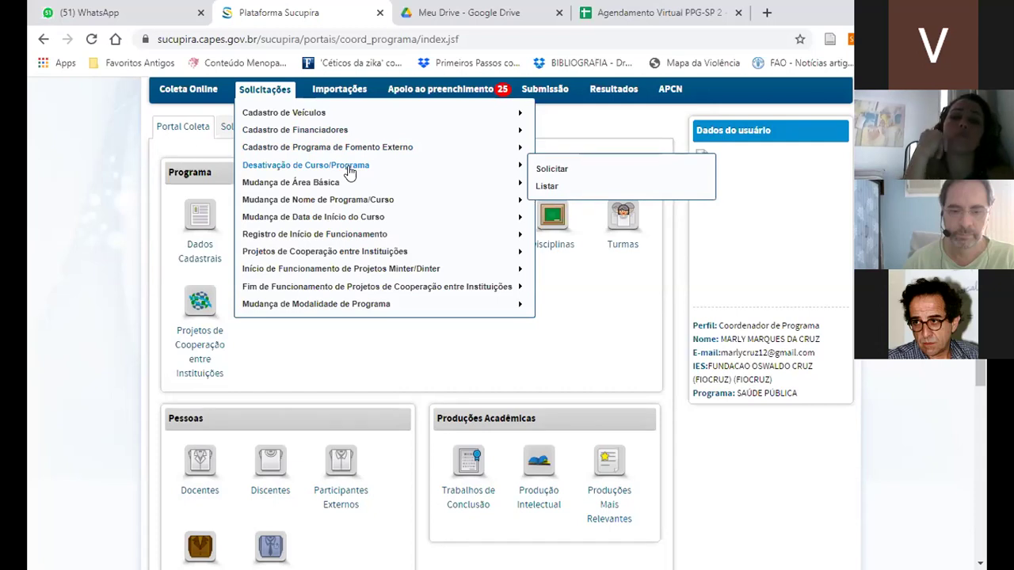
mouse_move(341, 186)
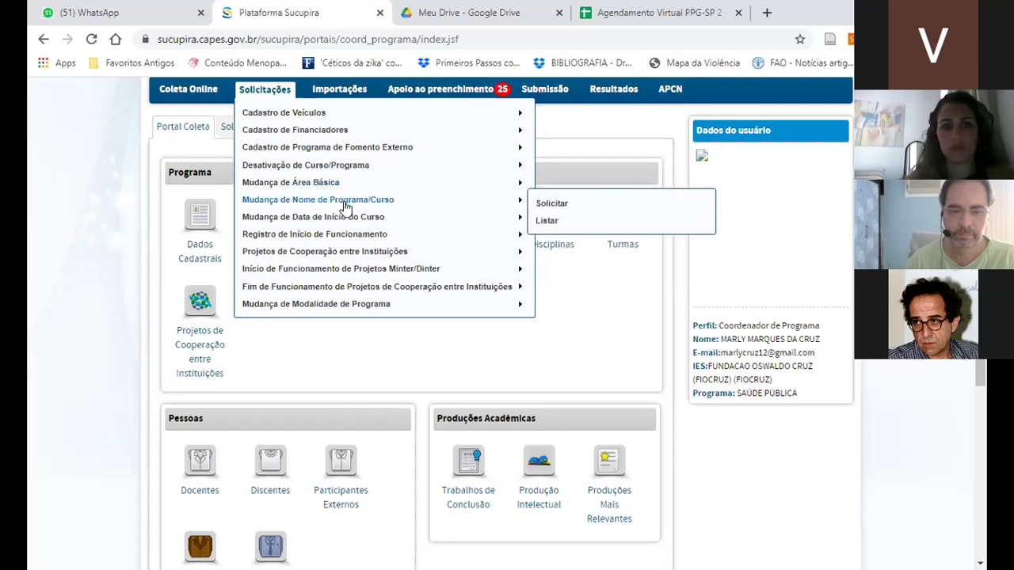
mouse_move(345, 220)
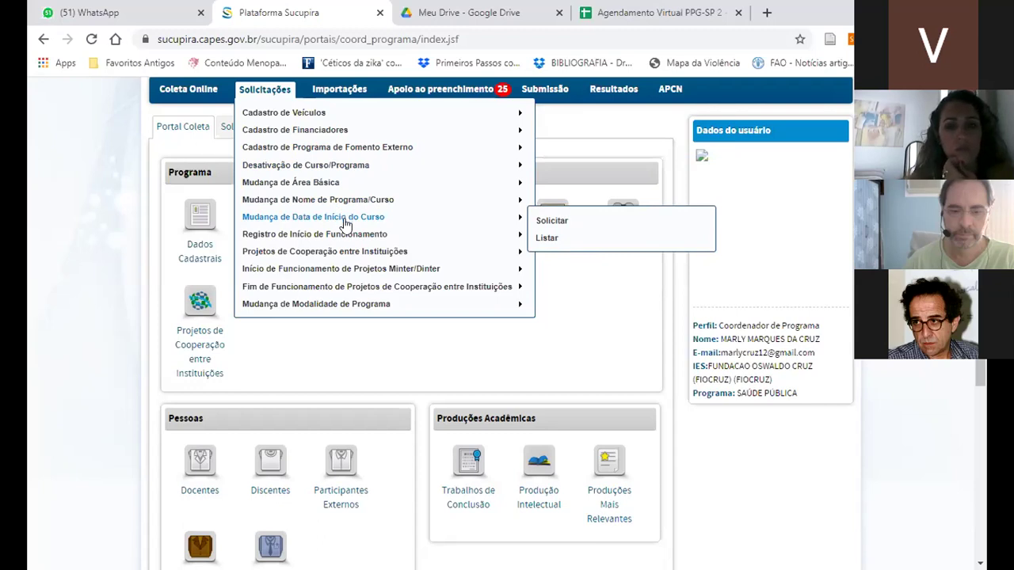
mouse_move(345, 240)
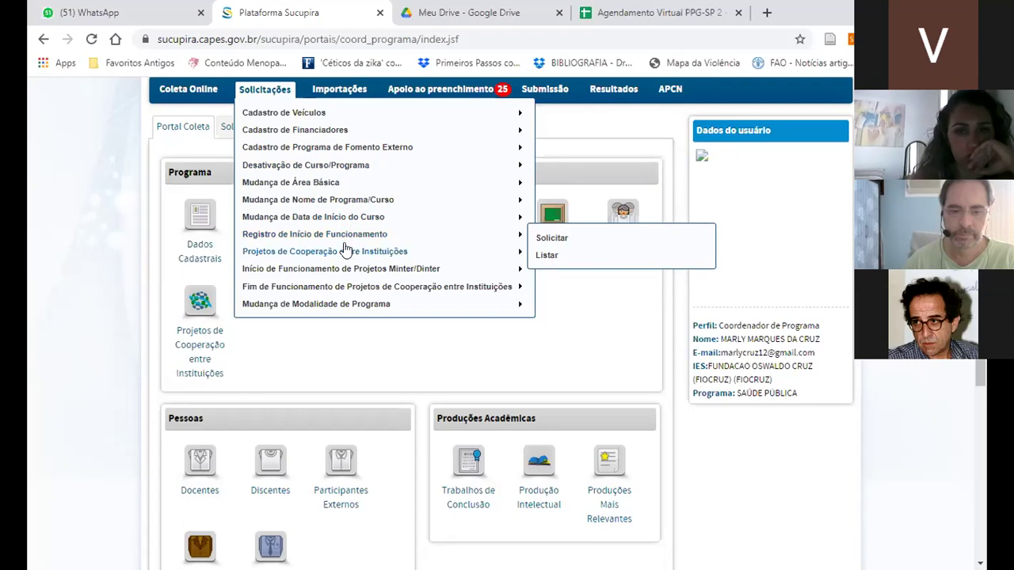
mouse_move(348, 257)
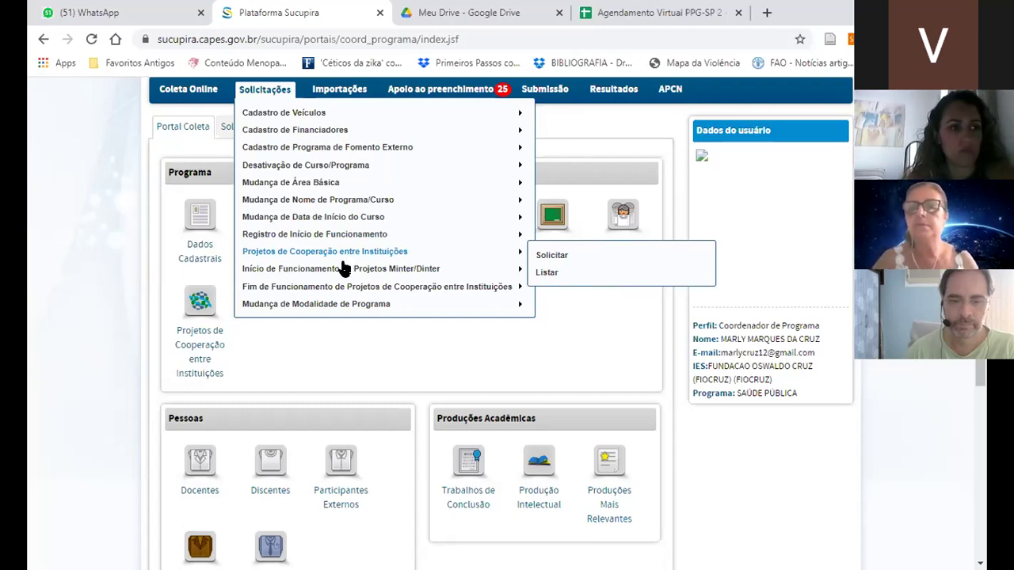
mouse_move(337, 276)
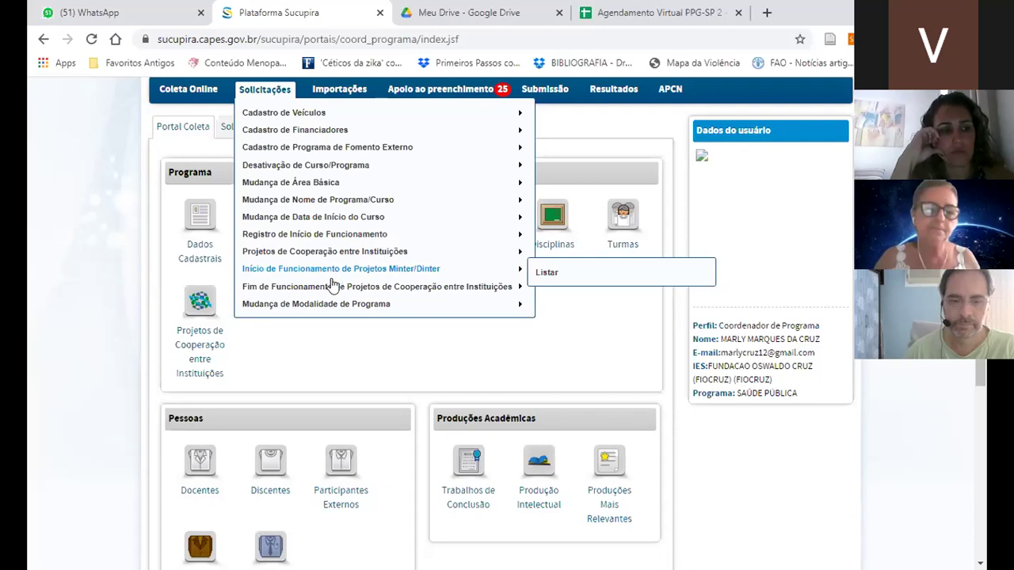
mouse_move(333, 290)
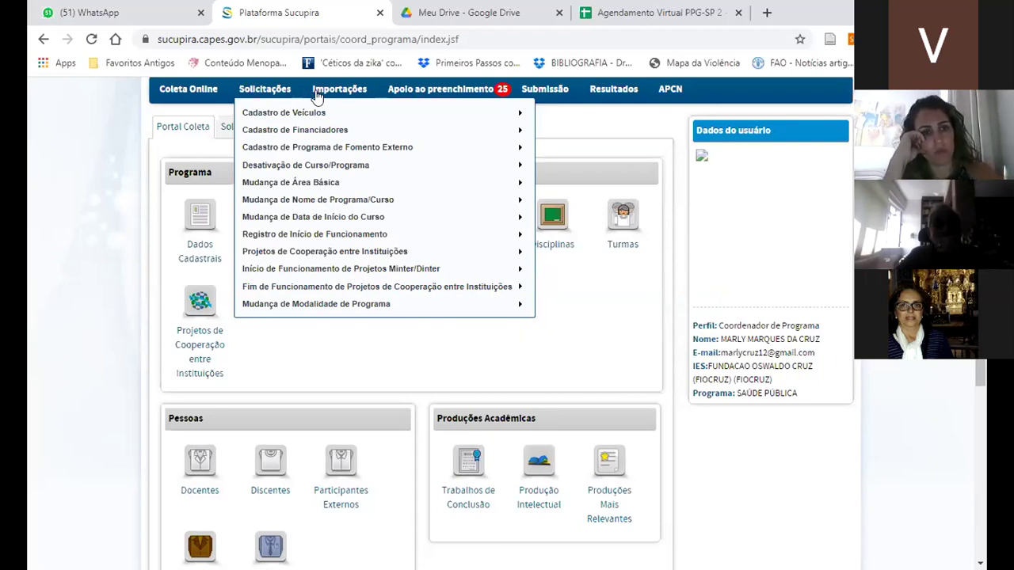
Examine the options offered under Importações, Apoio ao preenchimento, Submissão and Resultados in the coordinator portal
mouse_move(316, 93)
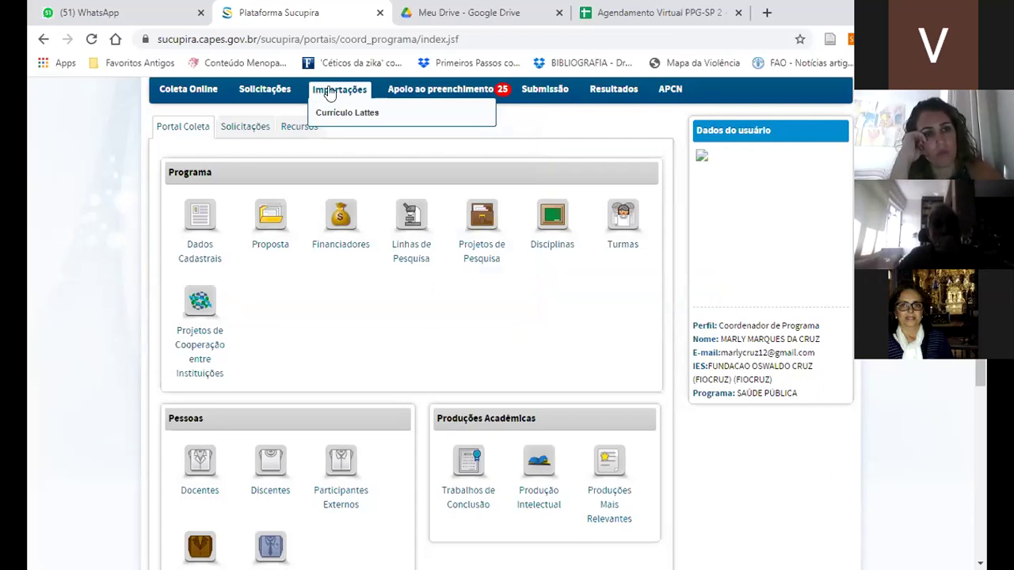
mouse_move(404, 93)
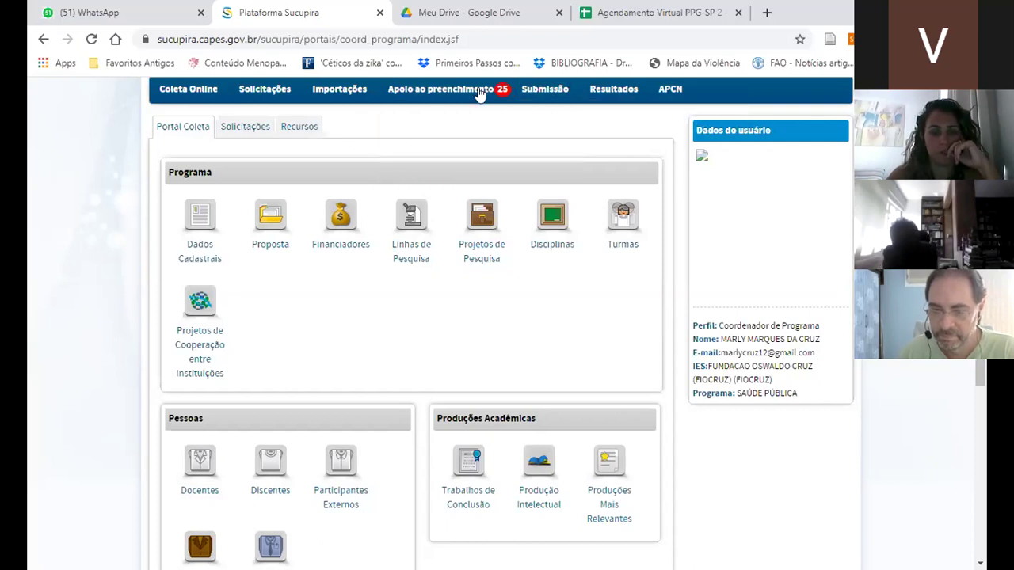
mouse_move(478, 93)
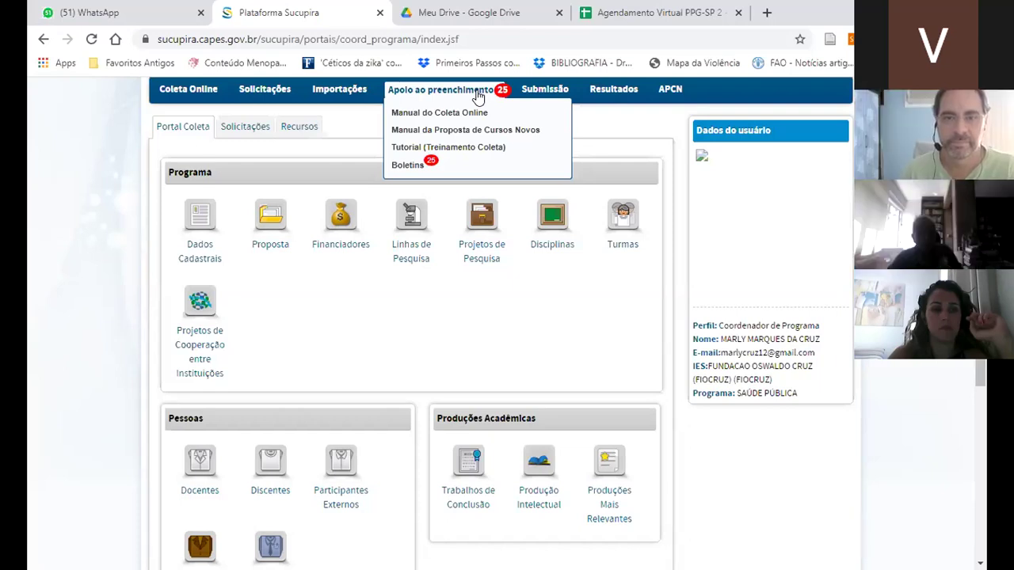
mouse_move(529, 96)
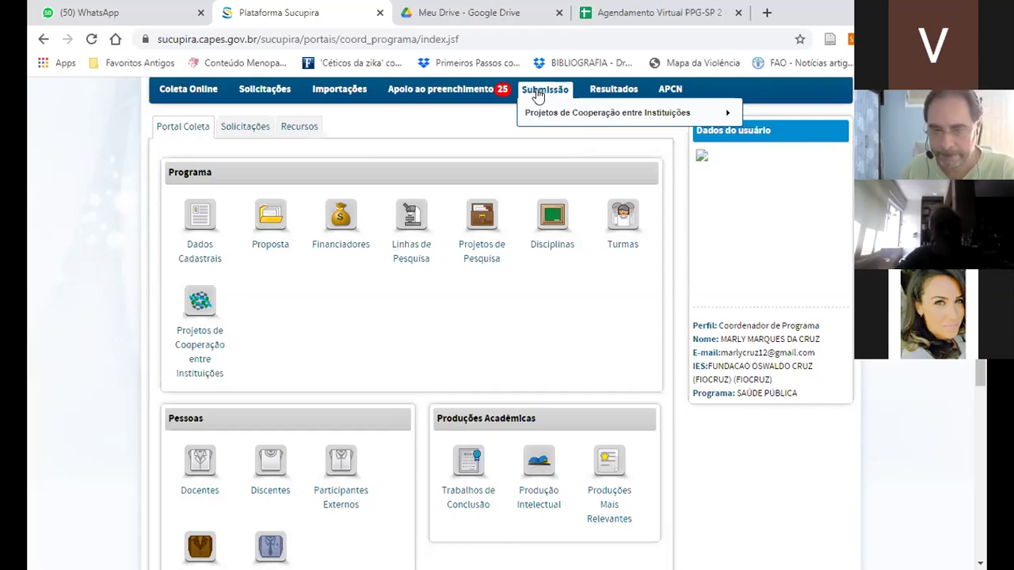
mouse_move(536, 112)
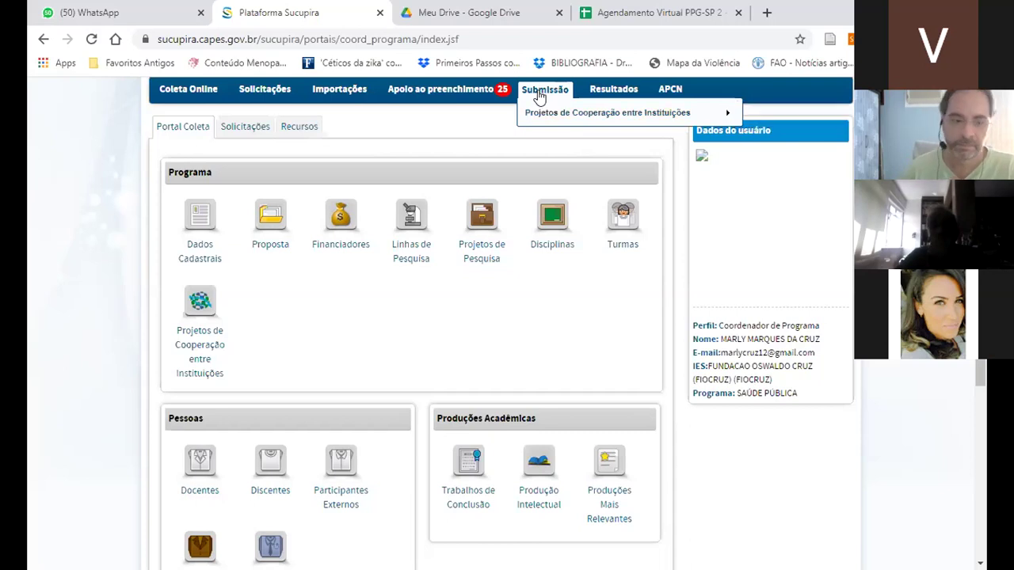
mouse_move(565, 117)
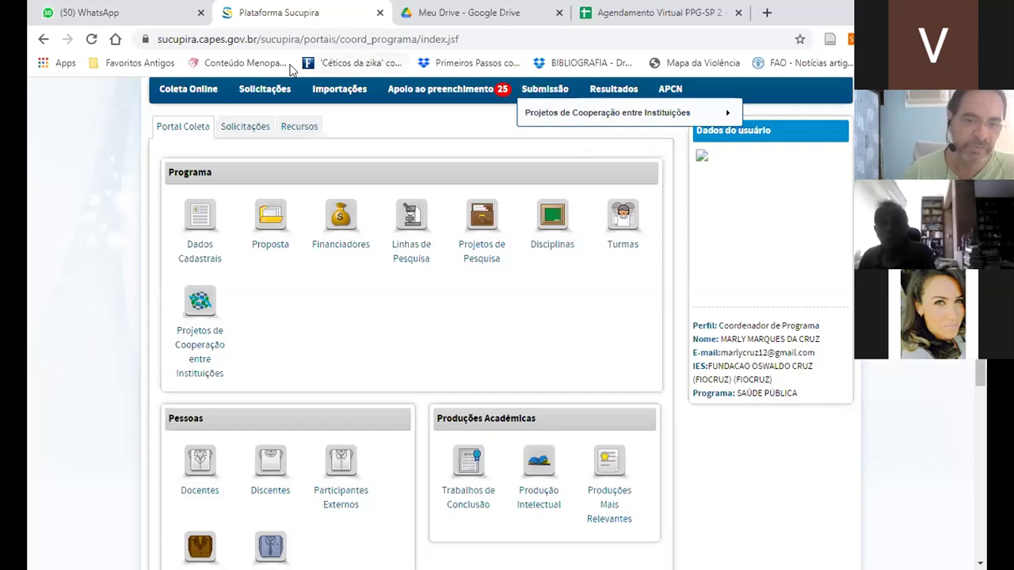
mouse_move(250, 95)
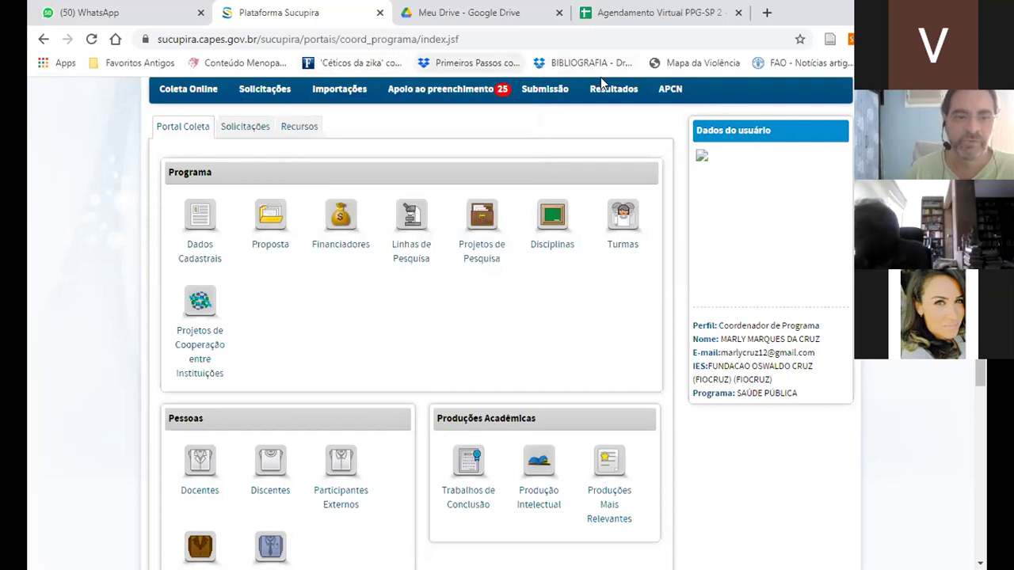
mouse_move(565, 91)
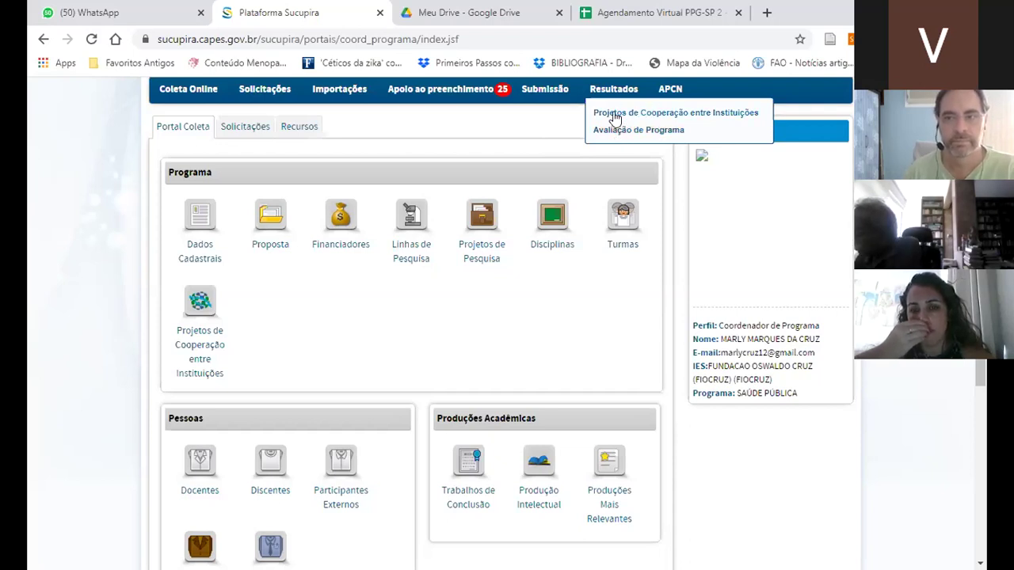
mouse_move(667, 91)
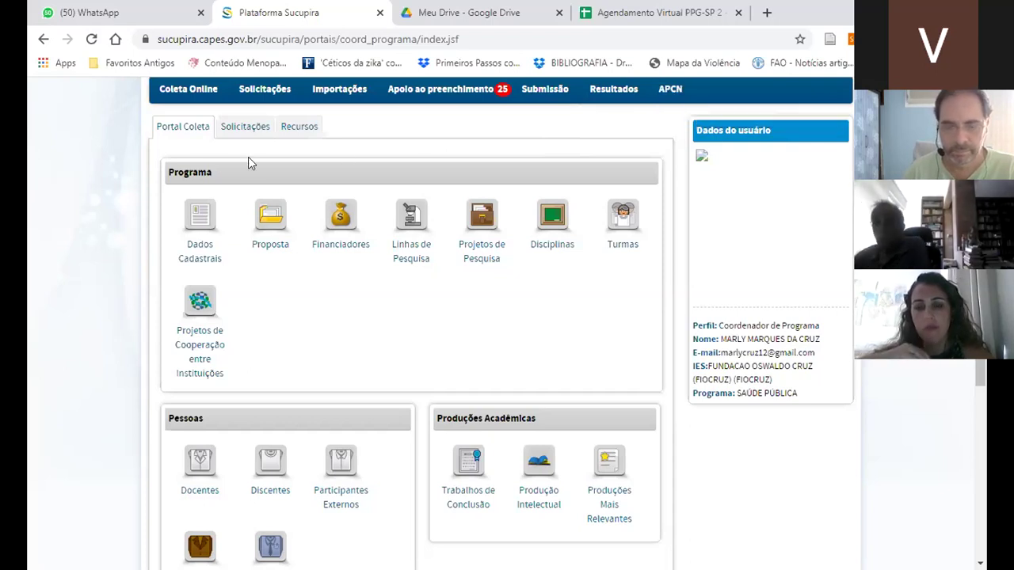
mouse_move(175, 95)
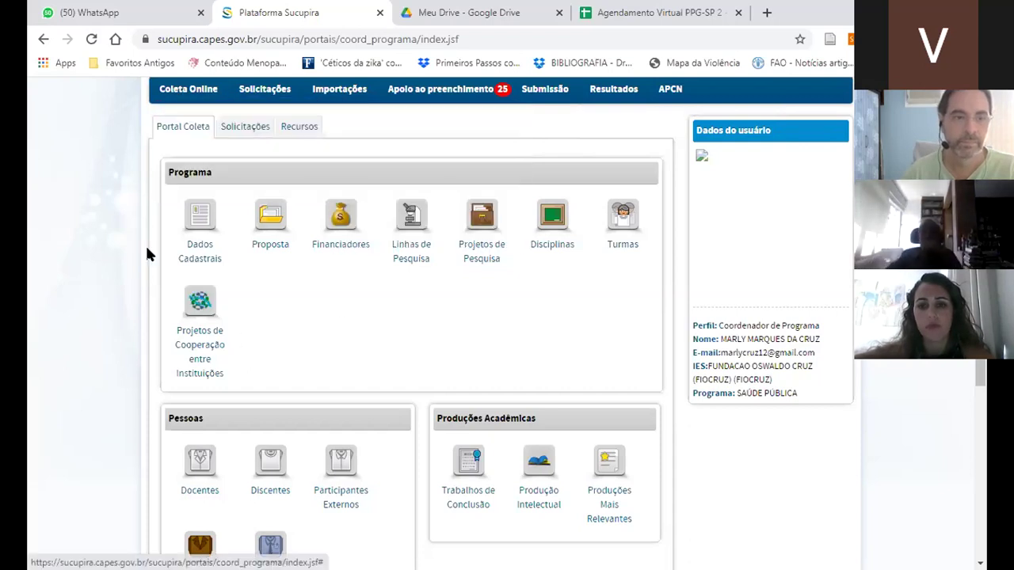
Open the program's Dados Cadastrais and review the Dados Básicos down to the Tipos de Regime Letivo section
left_click(203, 232)
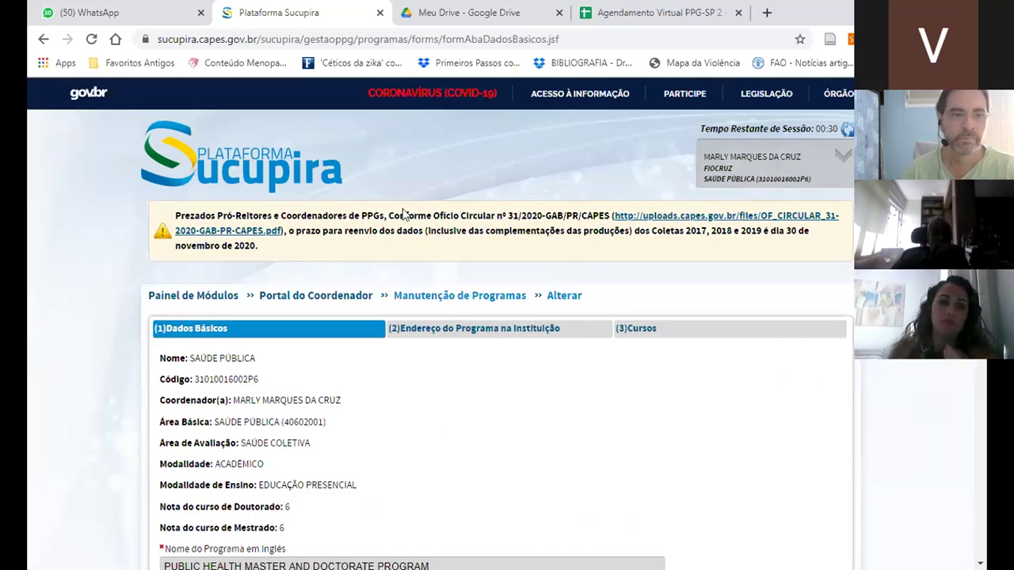
scroll(403, 213, "down", 1)
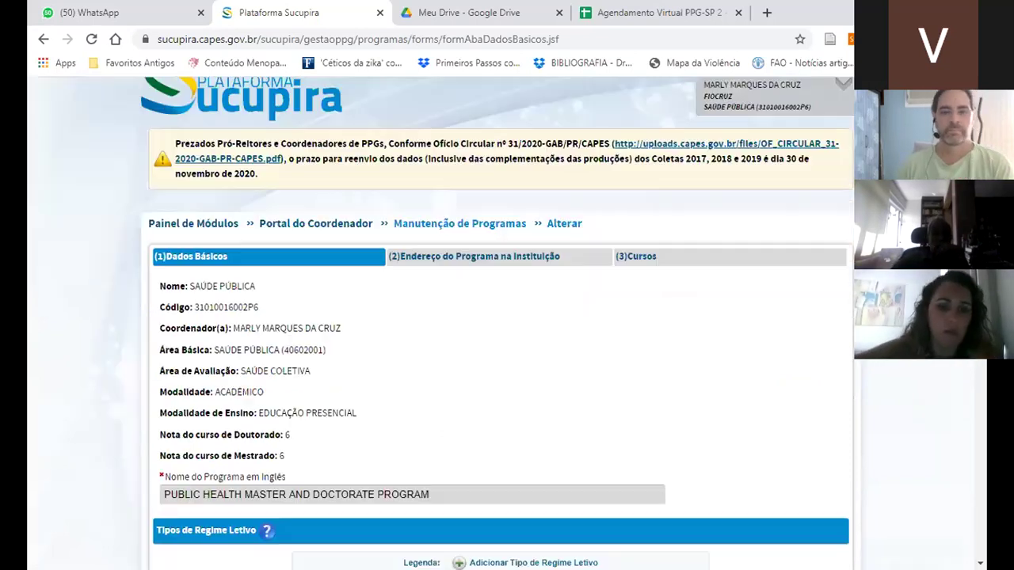
scroll(501, 317, "down", 1)
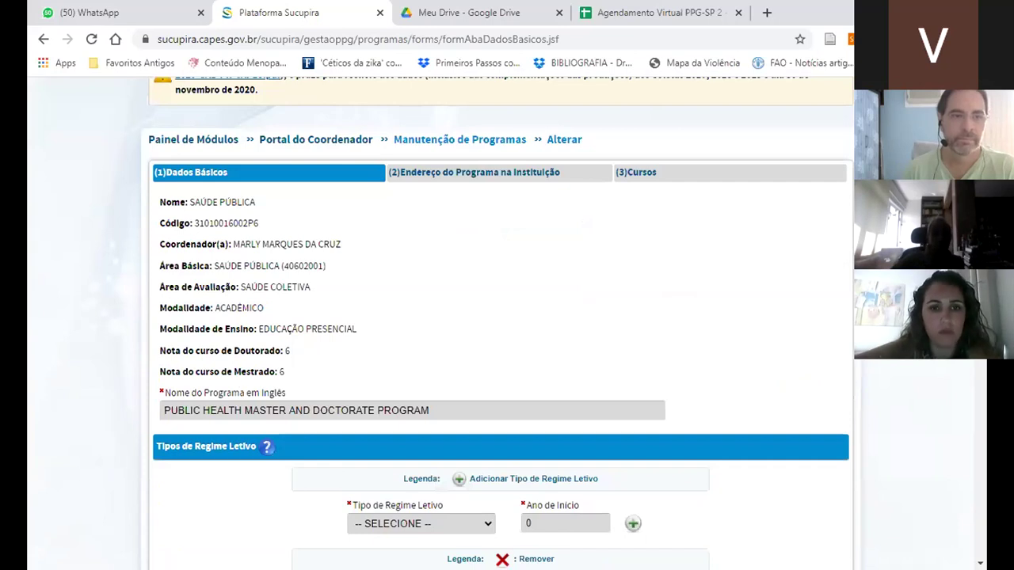
scroll(501, 316, "down", 1)
scroll(501, 317, "down", 1)
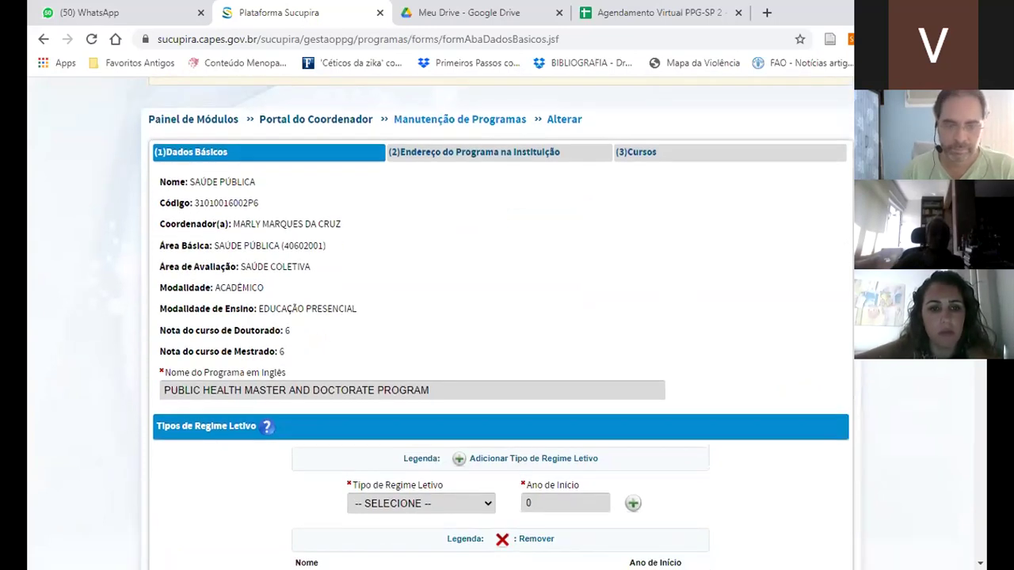
scroll(501, 317, "down", 1)
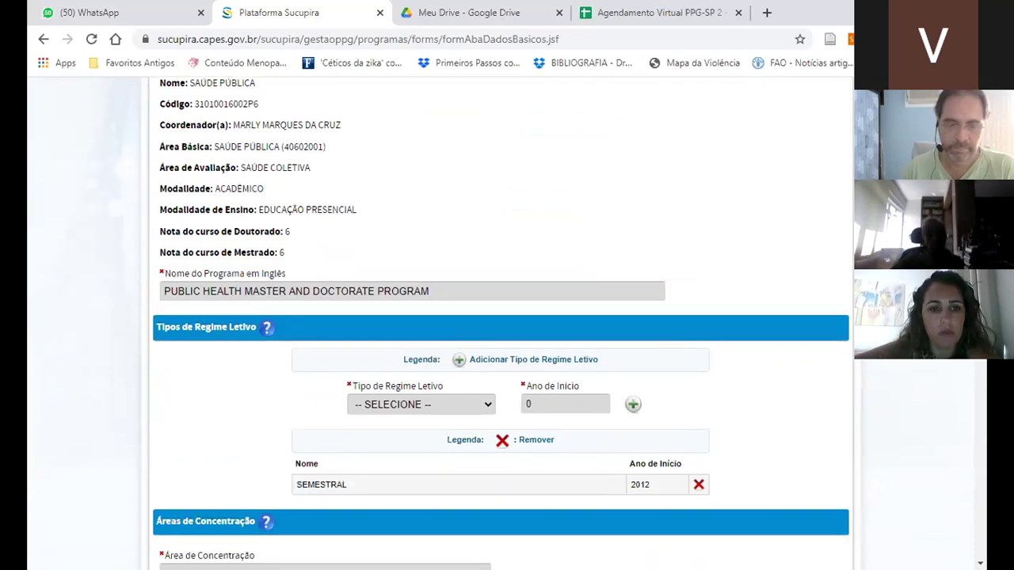
Examine the fields for adding Áreas de Concentração and the options available for Tipo de Regime Letivo
scroll(501, 317, "down", 2)
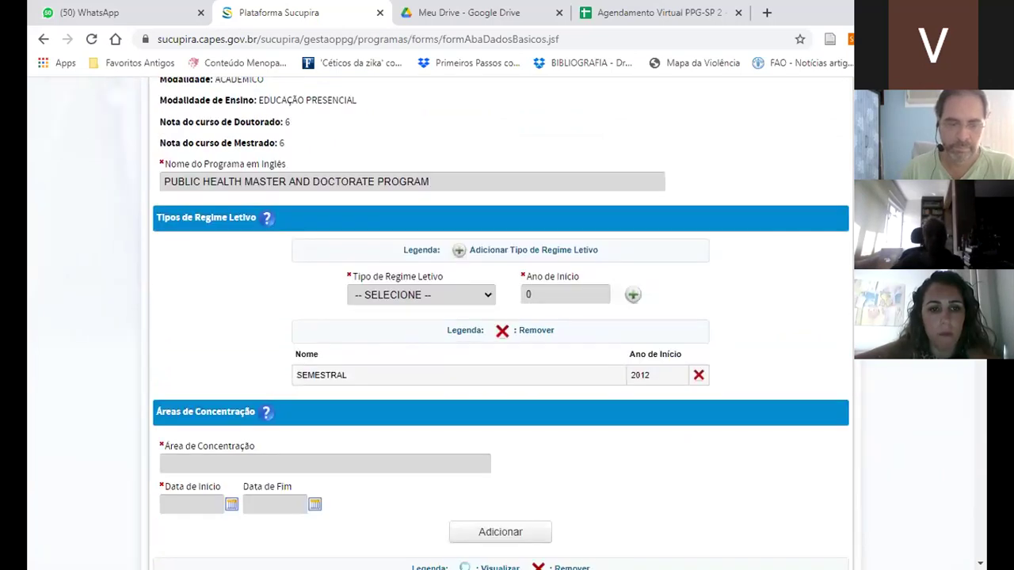
scroll(501, 317, "down", 2)
scroll(500, 316, "down", 1)
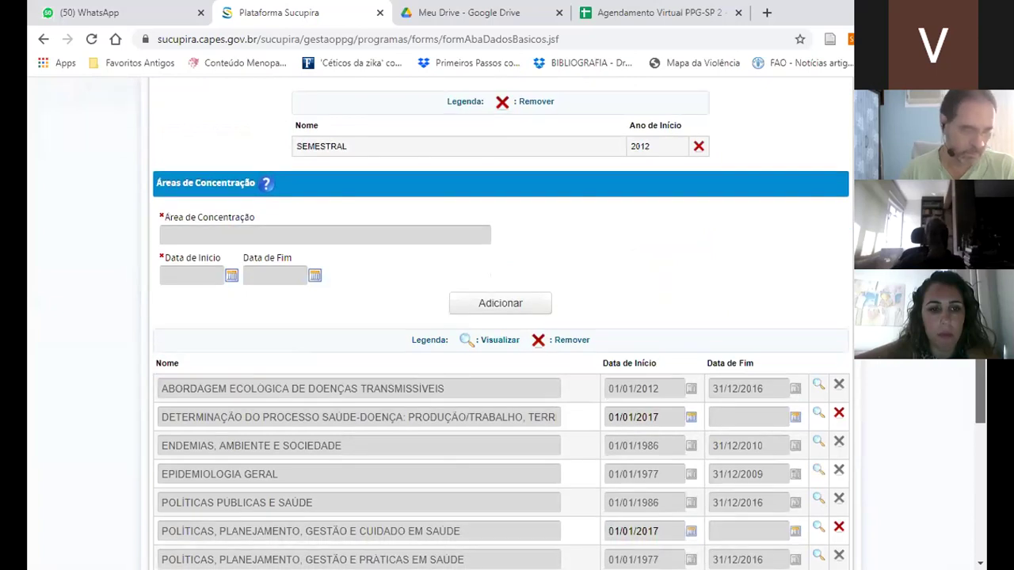
scroll(501, 317, "down", 1)
scroll(501, 317, "up", 1)
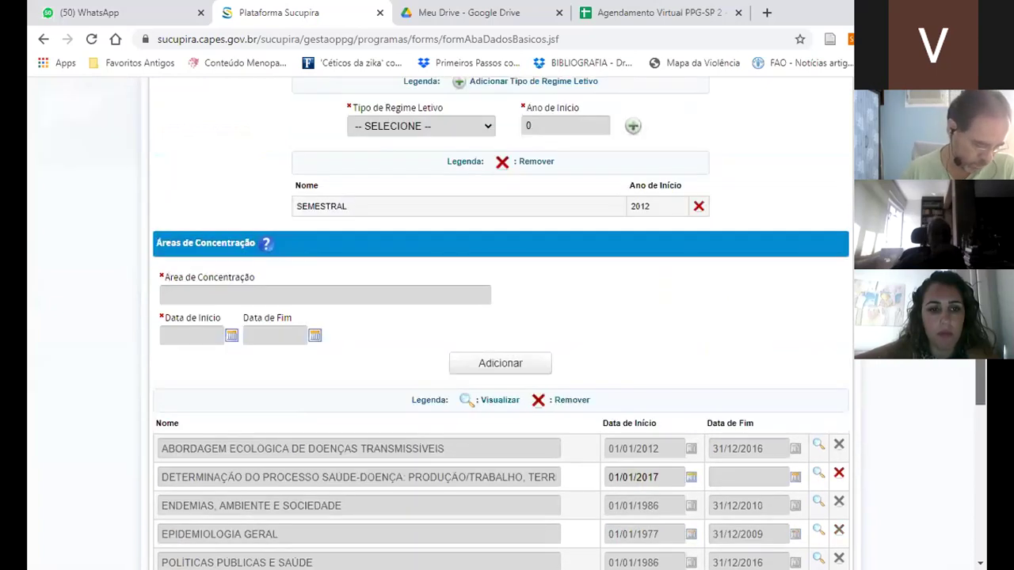
scroll(500, 317, "up", 1)
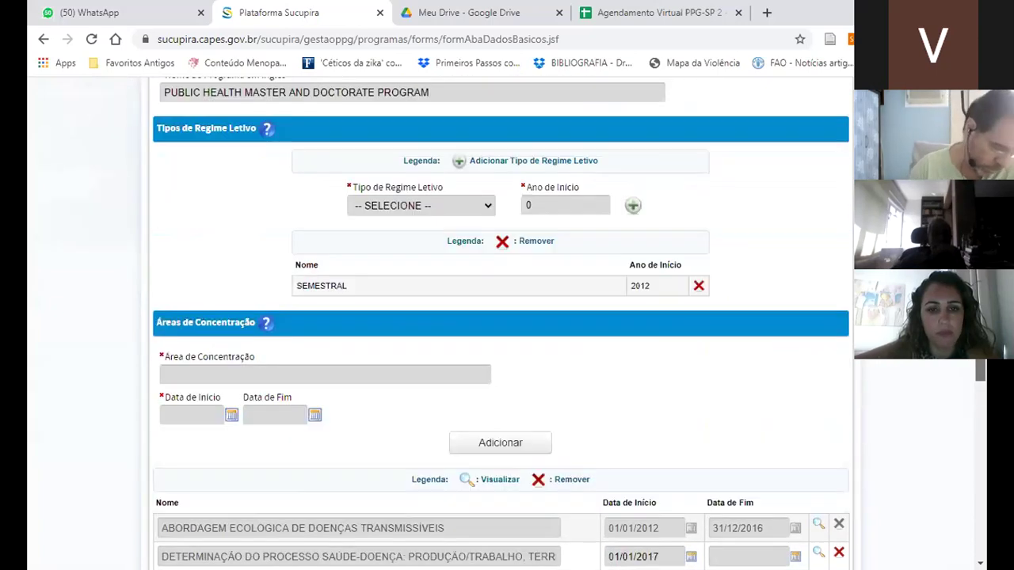
left_click(490, 206)
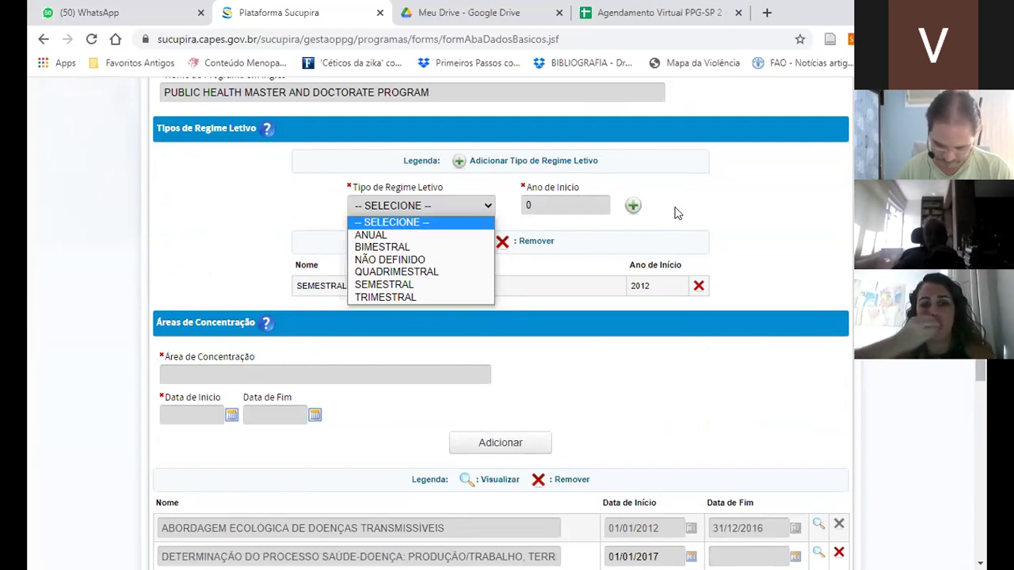
key("Escape")
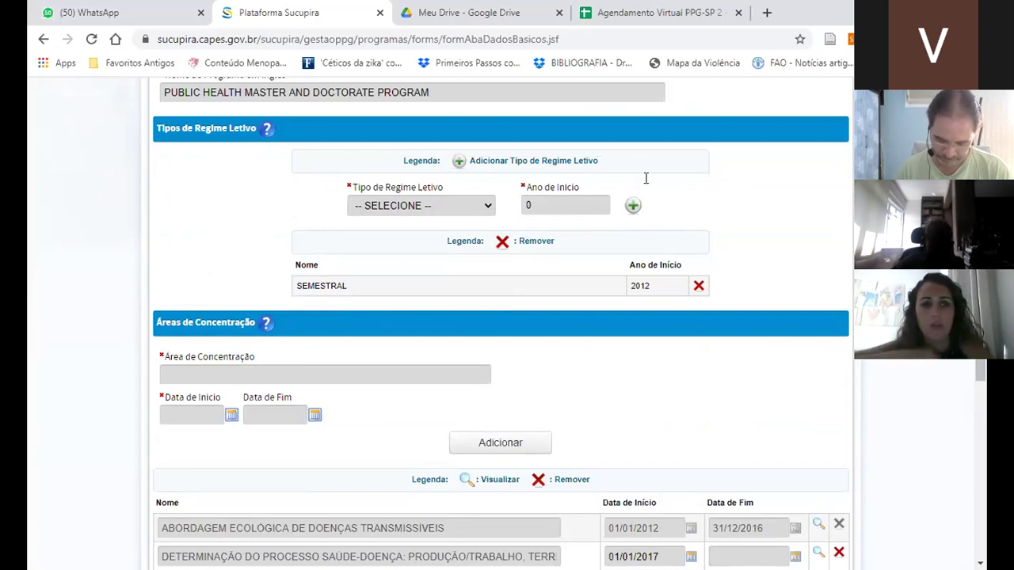
Examine the list of registered Áreas de Concentração with their start and end dates, down to the end of the form
scroll(645, 178, "down", 1)
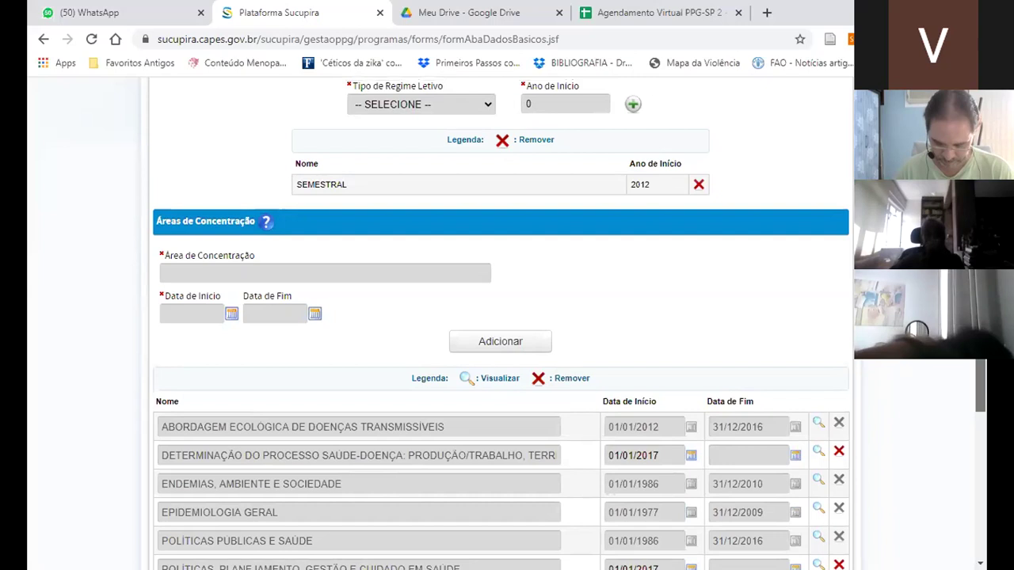
scroll(499, 316, "down", 3)
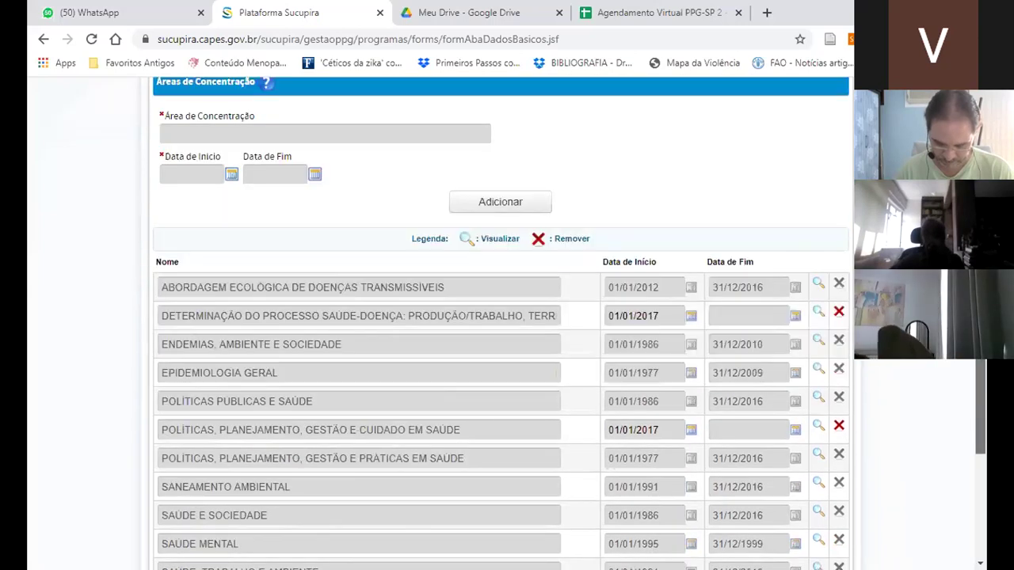
scroll(985, 382, "down", 3)
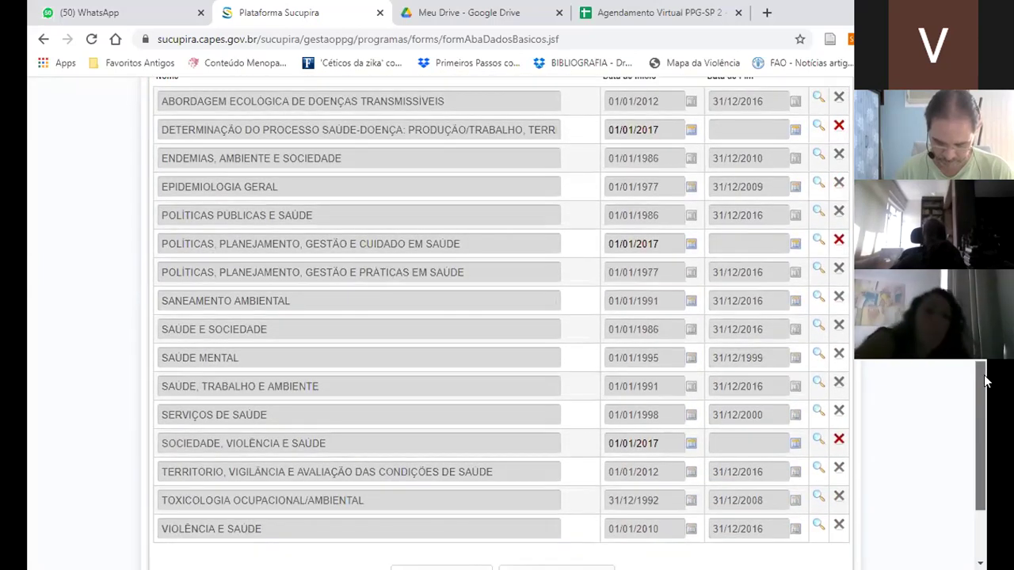
left_click_drag(986, 382, 986, 379)
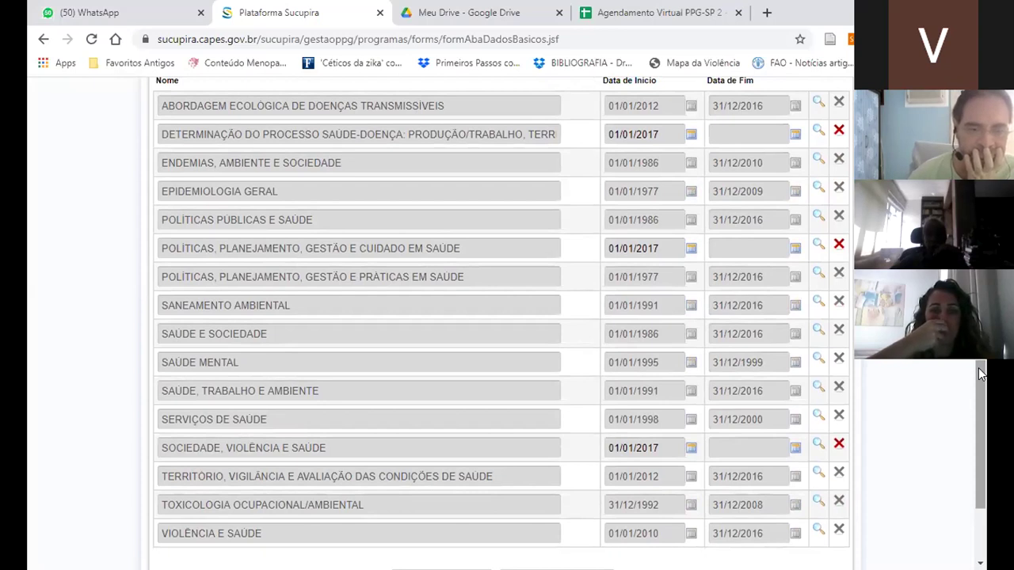
scroll(982, 368, "up", 1)
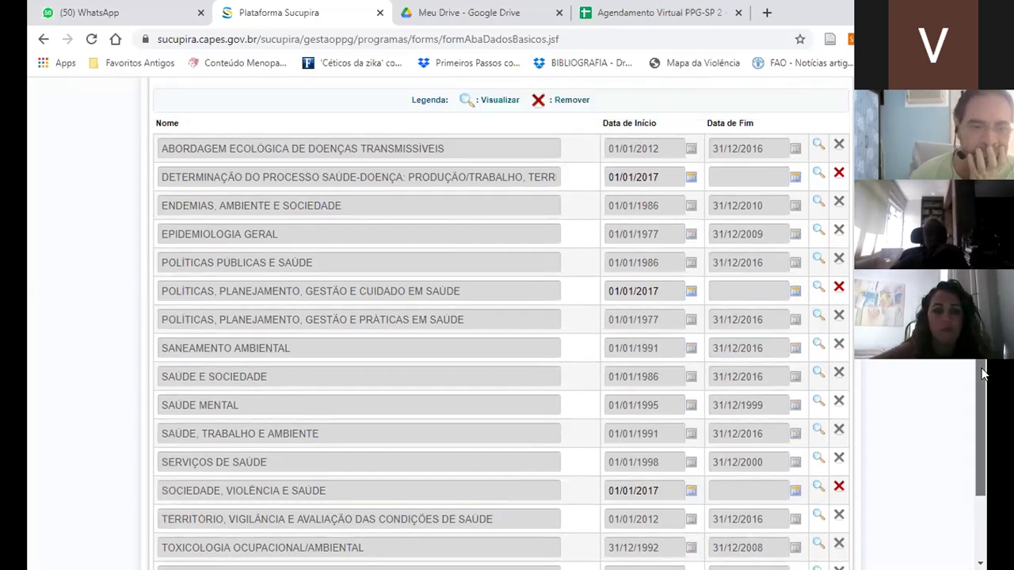
scroll(982, 371, "down", 1)
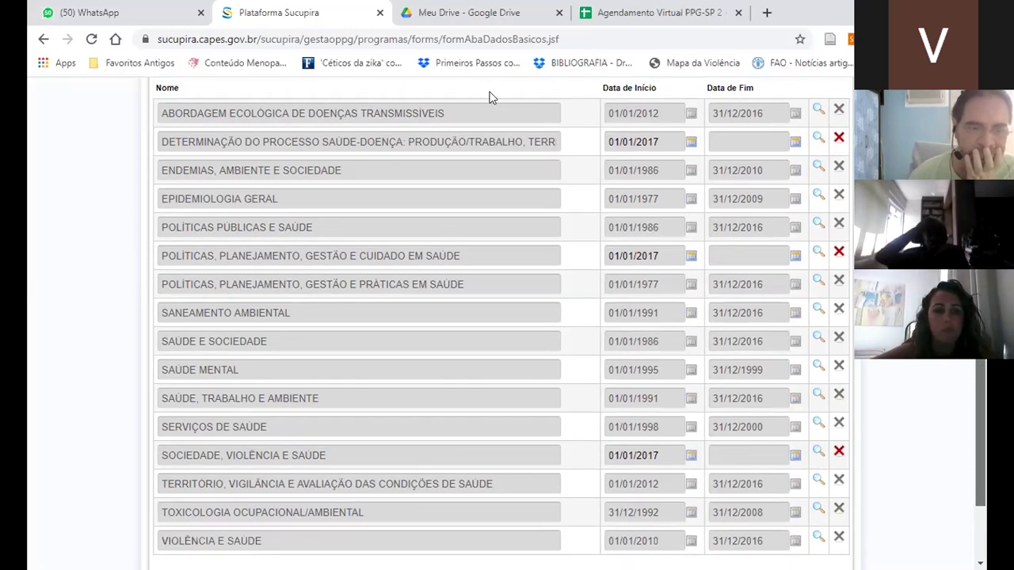
scroll(455, 117, "up", 1)
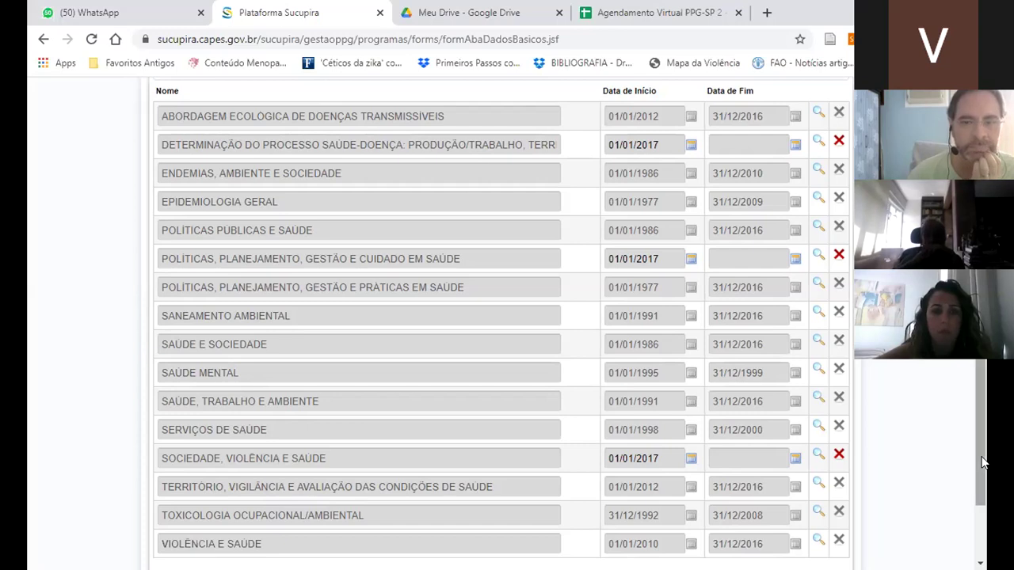
mouse_move(983, 466)
left_mouse_down()
mouse_move(986, 480)
mouse_move(985, 458)
left_mouse_up()
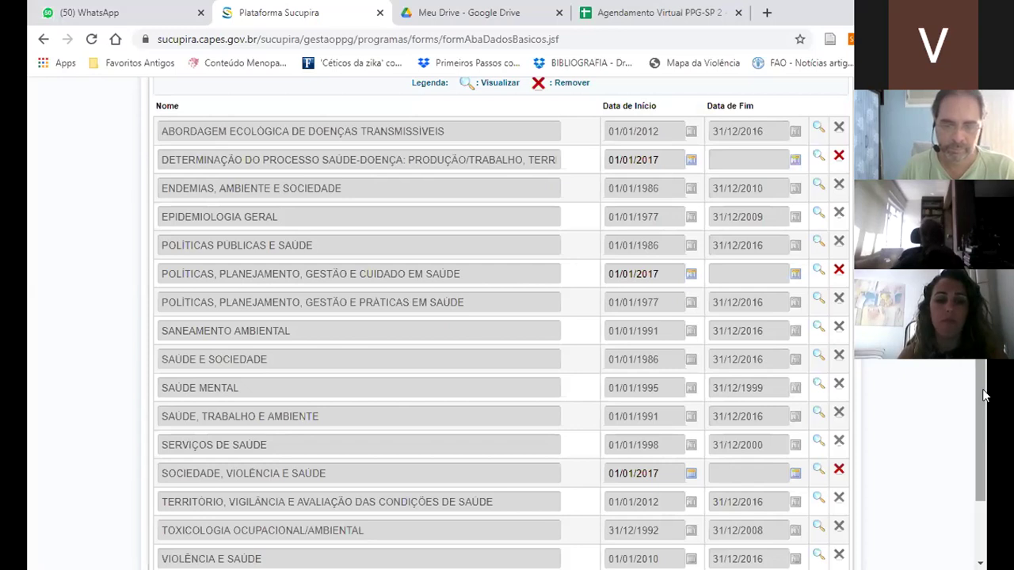
left_click_drag(980, 386, 982, 388)
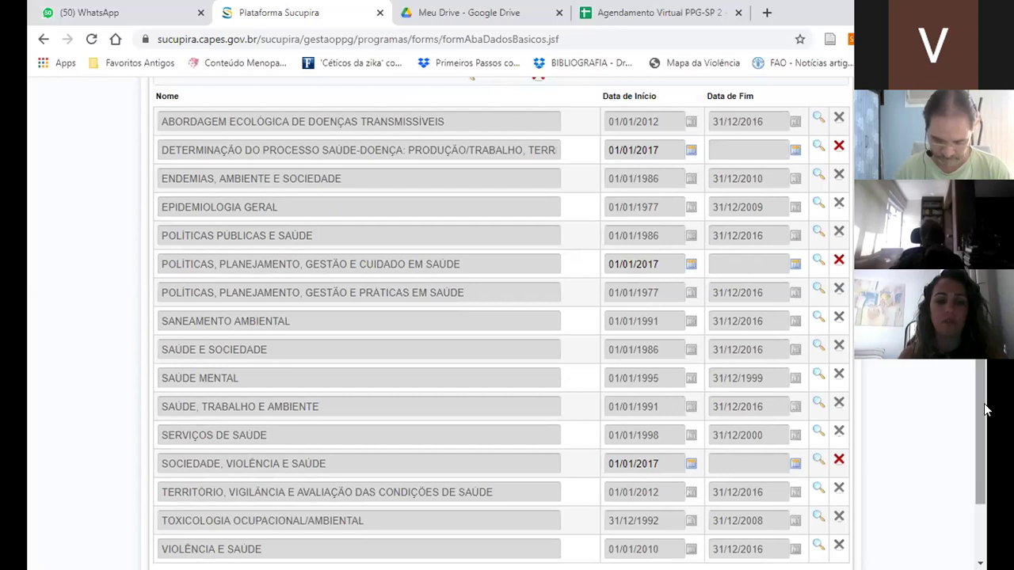
scroll(987, 409, "down", 2)
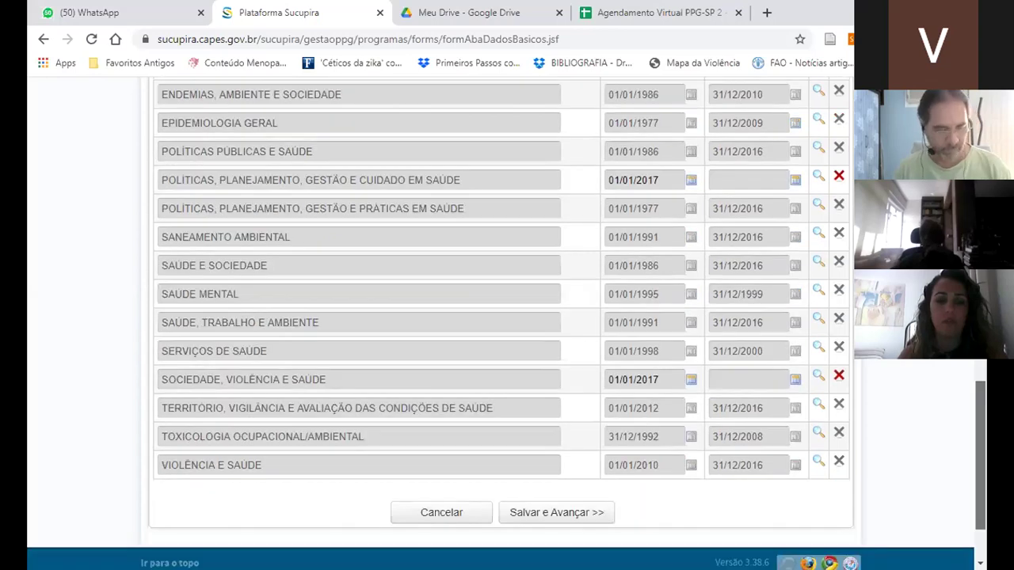
Review the Endereço do Programa na Instituição and Cursos sections of the program's registration data
scroll(501, 323, "up", 7)
scroll(500, 324, "up", 5)
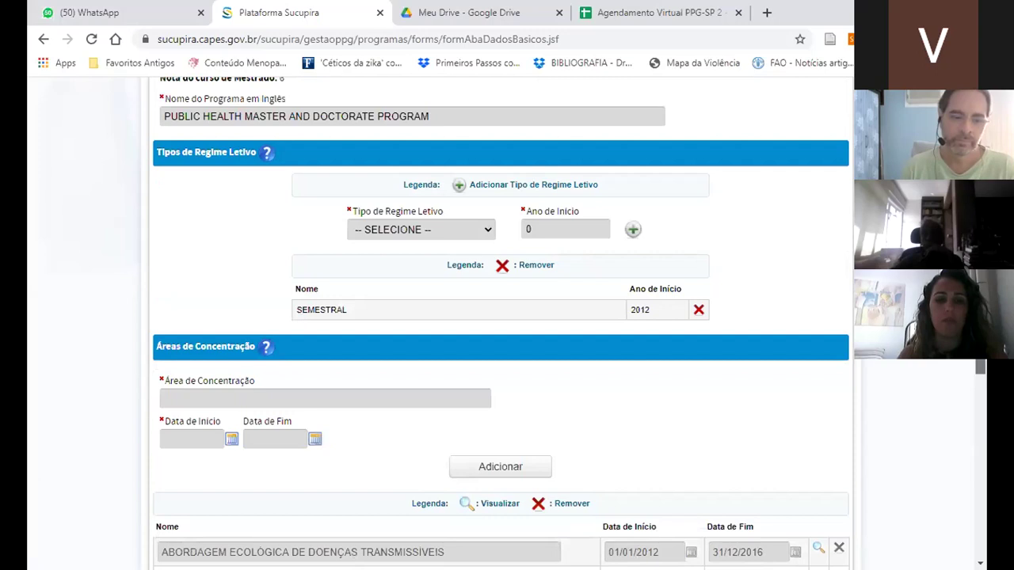
scroll(501, 323, "up", 5)
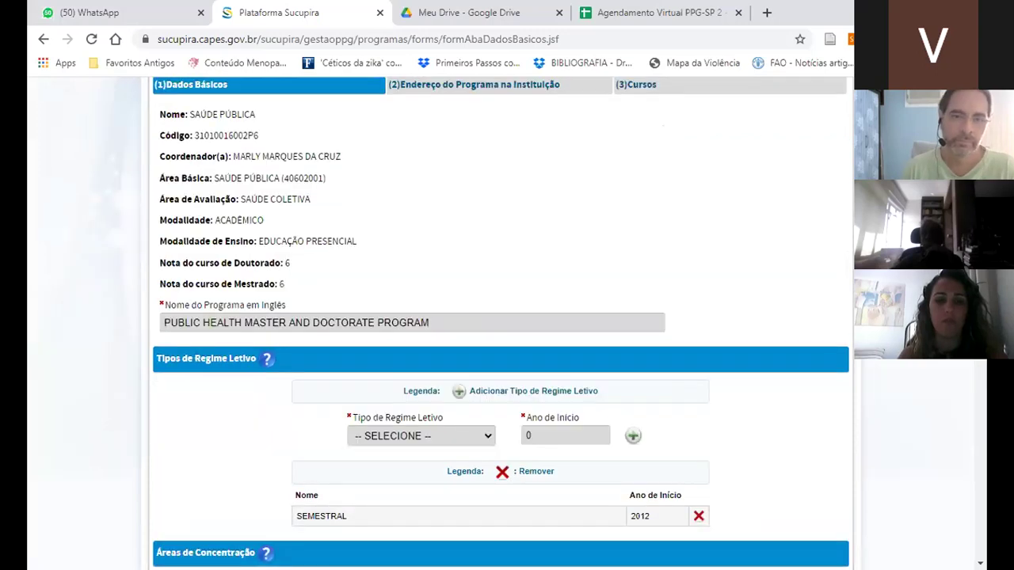
scroll(420, 132, "up", 1)
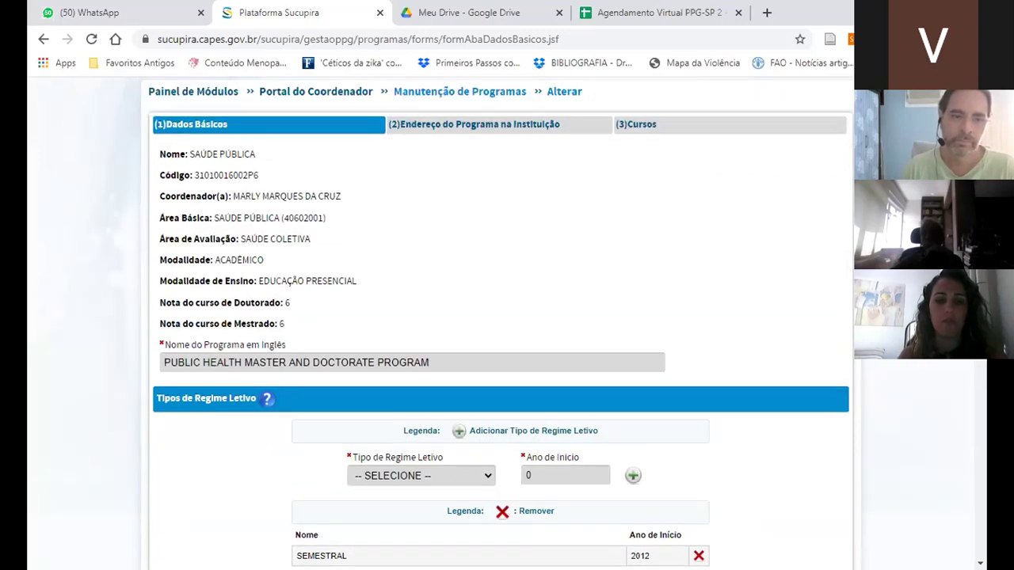
left_click(420, 132)
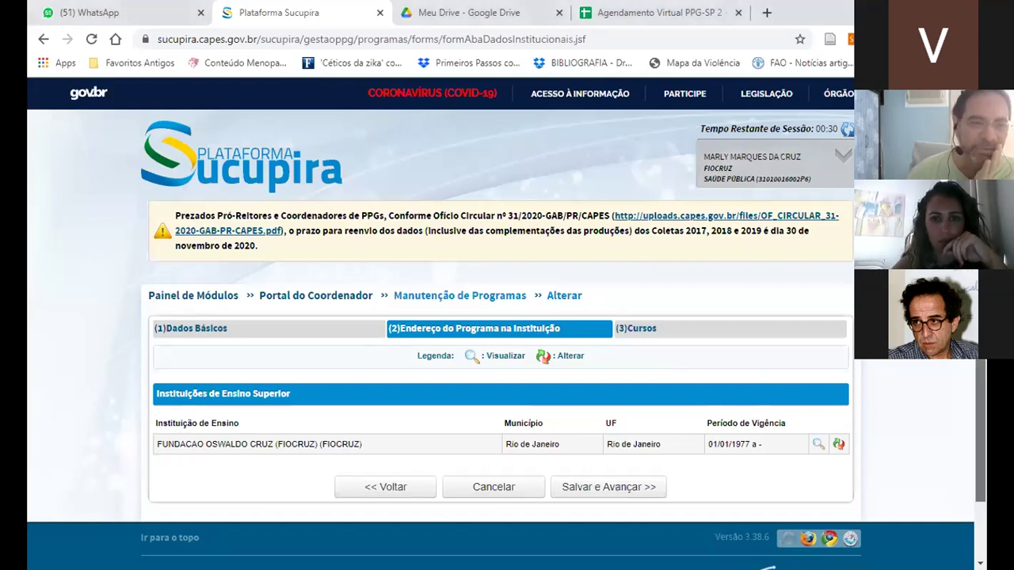
left_click(664, 335)
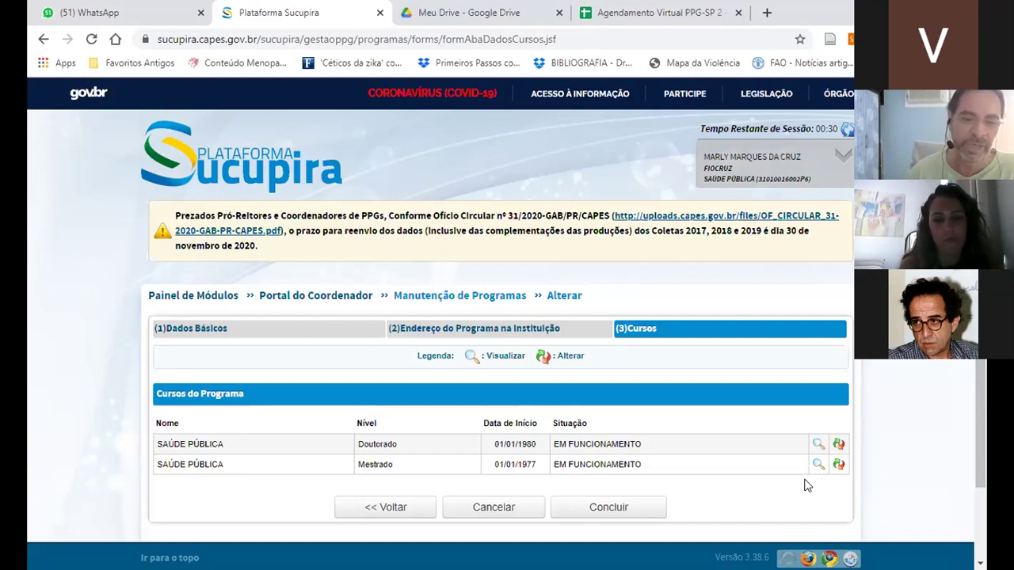
left_click(511, 333)
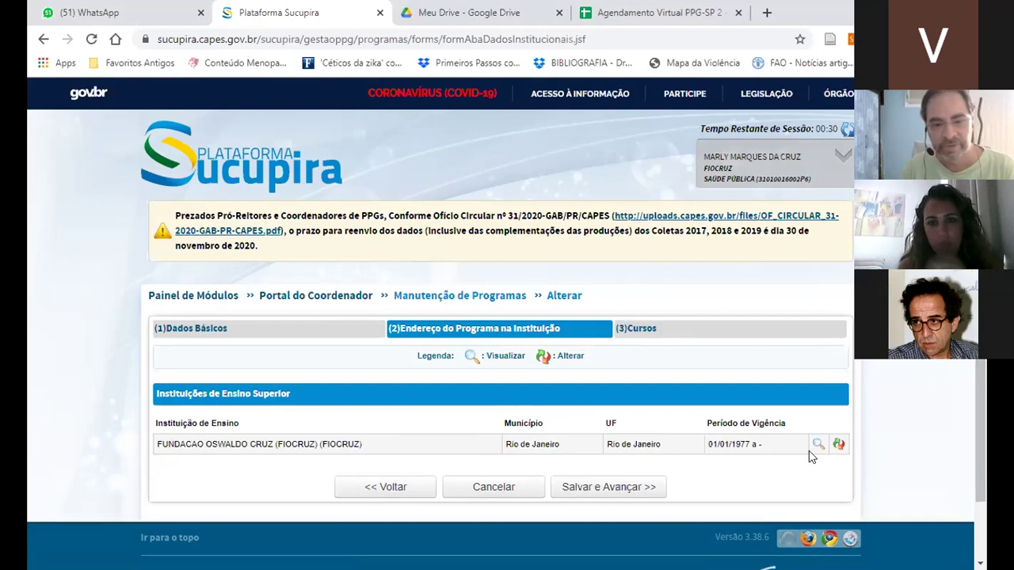
left_click(646, 334)
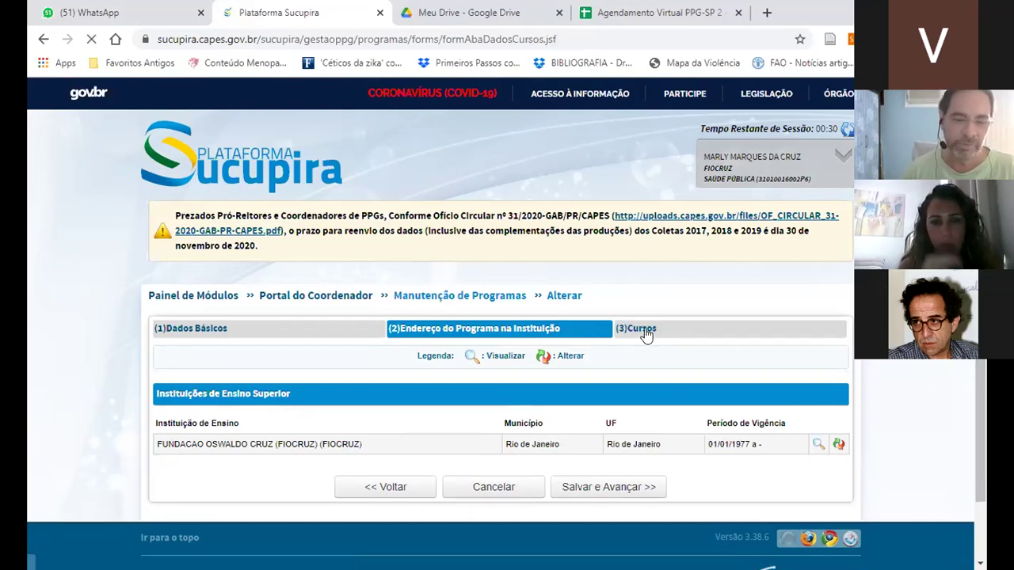
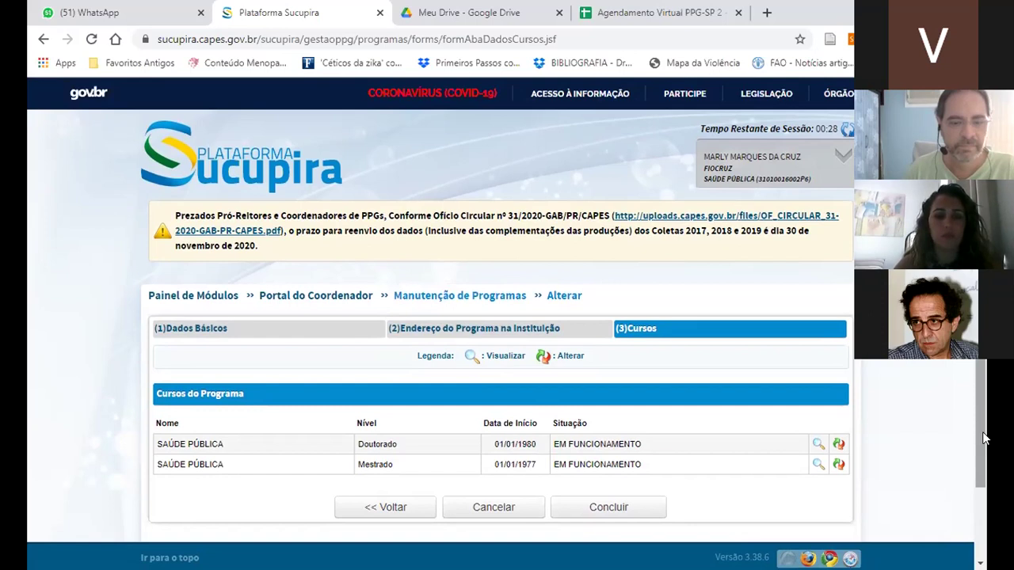
Examine the Cursos do Programa list and try to view the details of the Mestrado course
left_click_drag(985, 438, 988, 460)
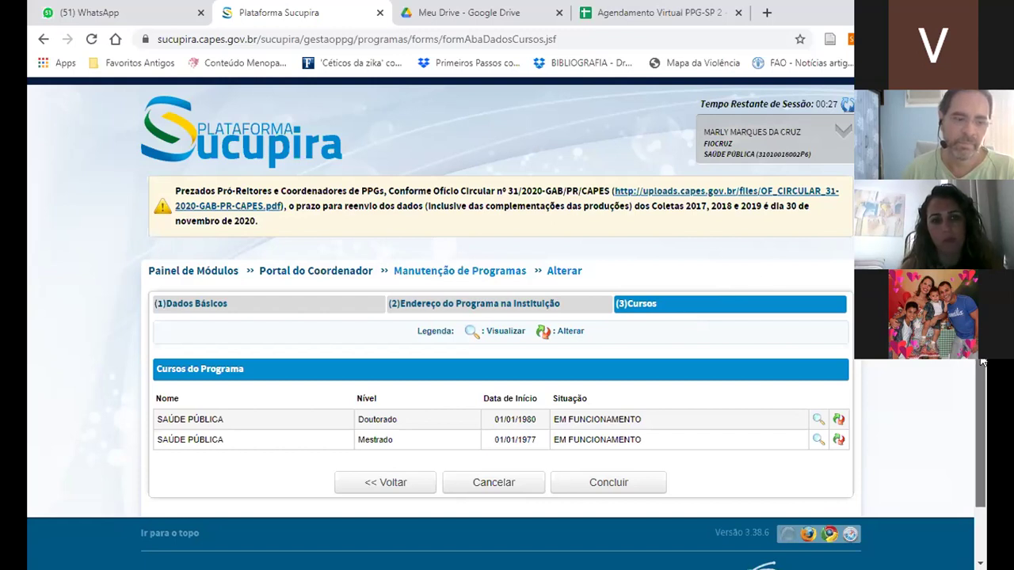
scroll(983, 363, "up", 1)
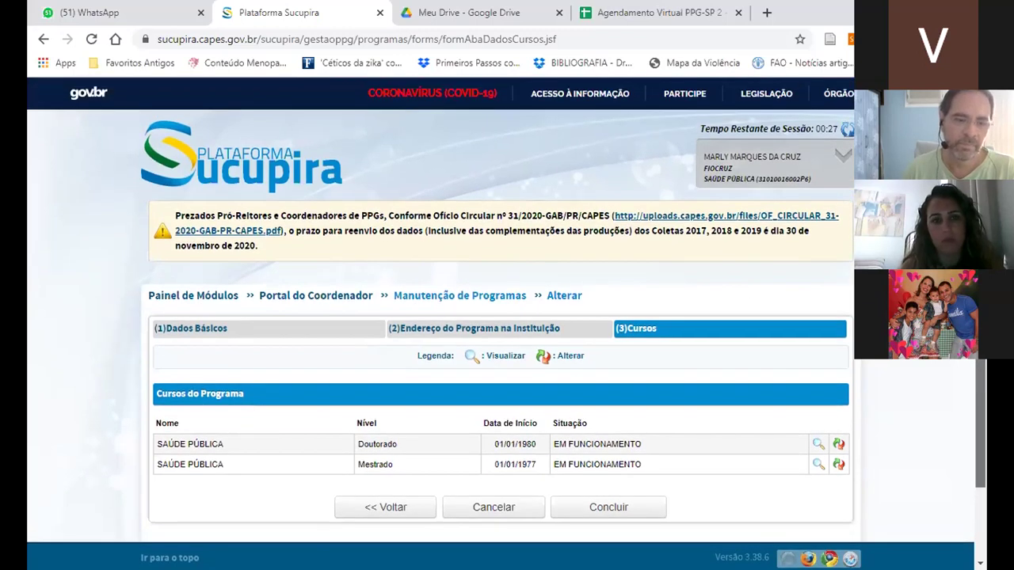
left_click(818, 466)
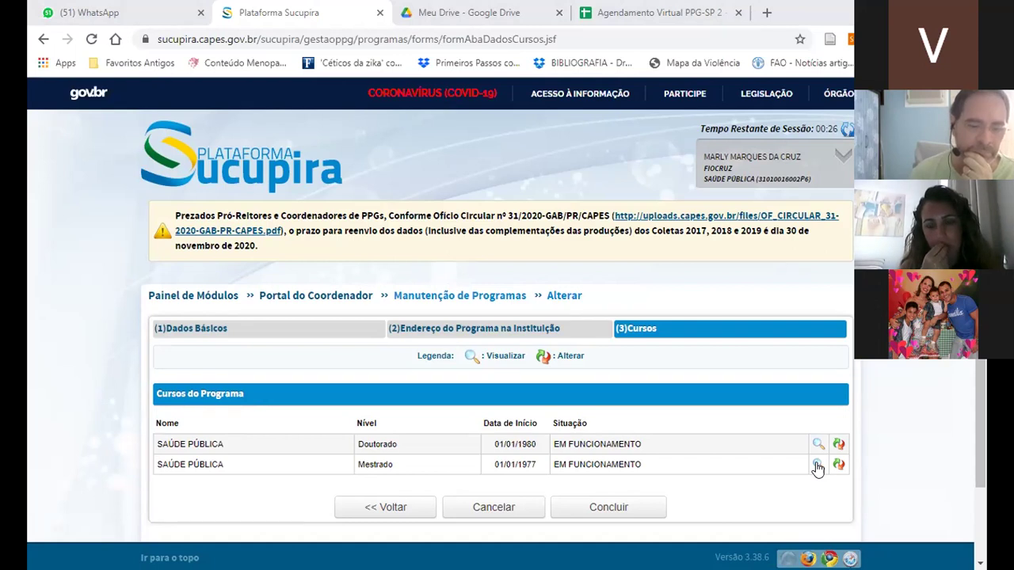
left_click(817, 466)
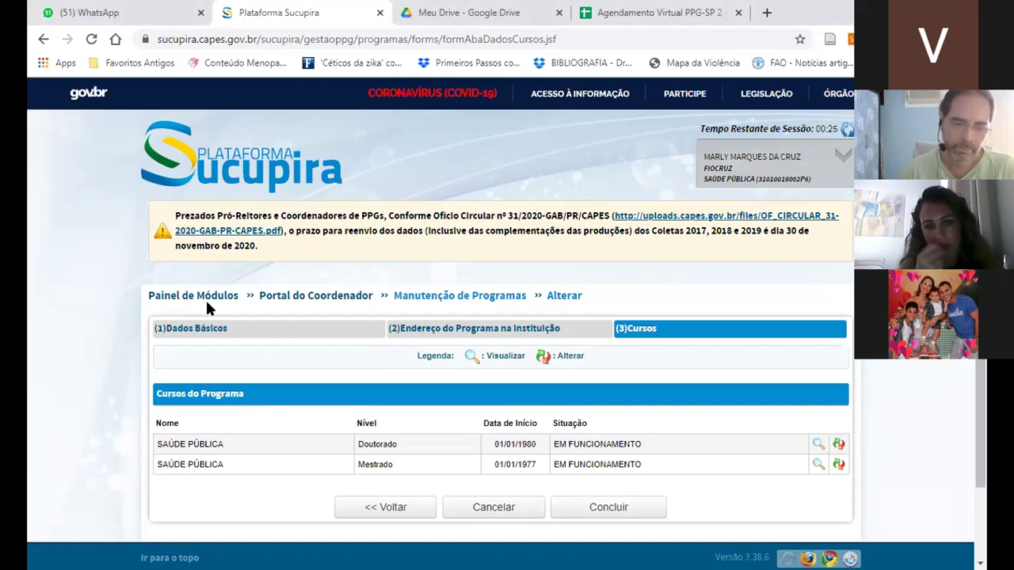
Return to the Portal do Coordenador and look over the modules in the Programa section
left_click(336, 298)
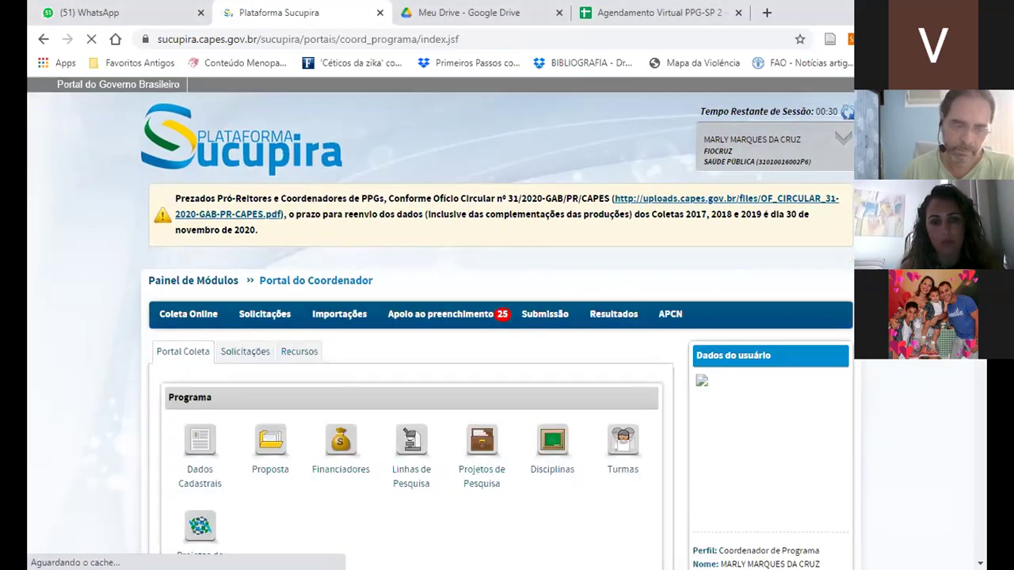
scroll(732, 264, "down", 2)
scroll(507, 317, "down", 1)
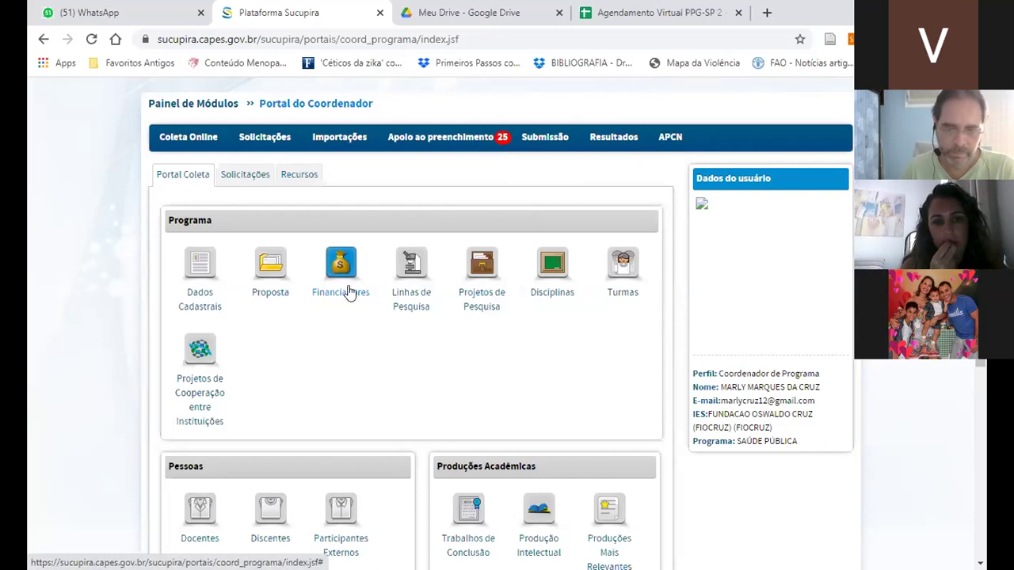
Open the Linhas de Pesquisa module and examine the registered research lines with their Áreas de Concentração and start and end dates
left_click(415, 287)
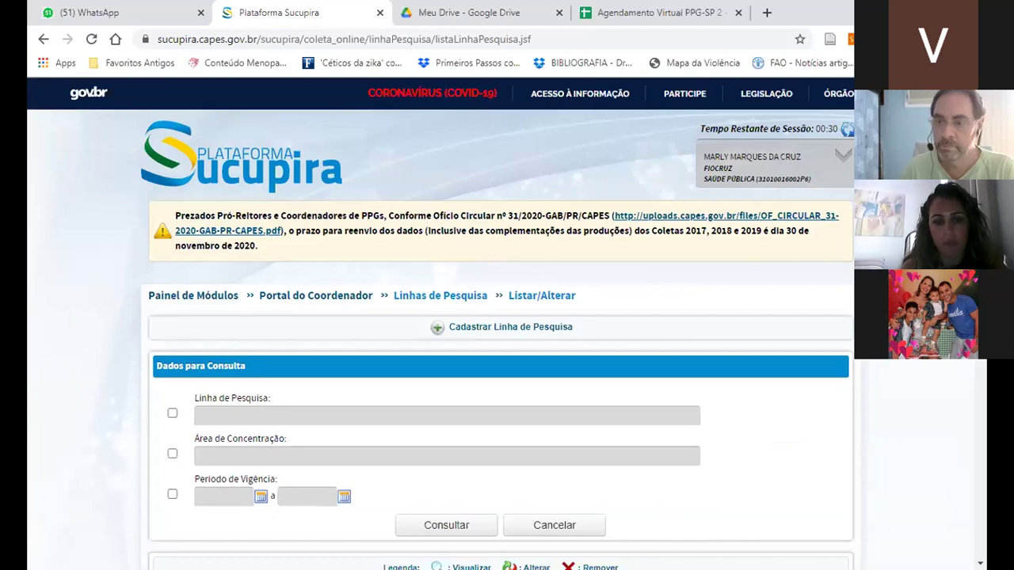
scroll(499, 317, "down", 5)
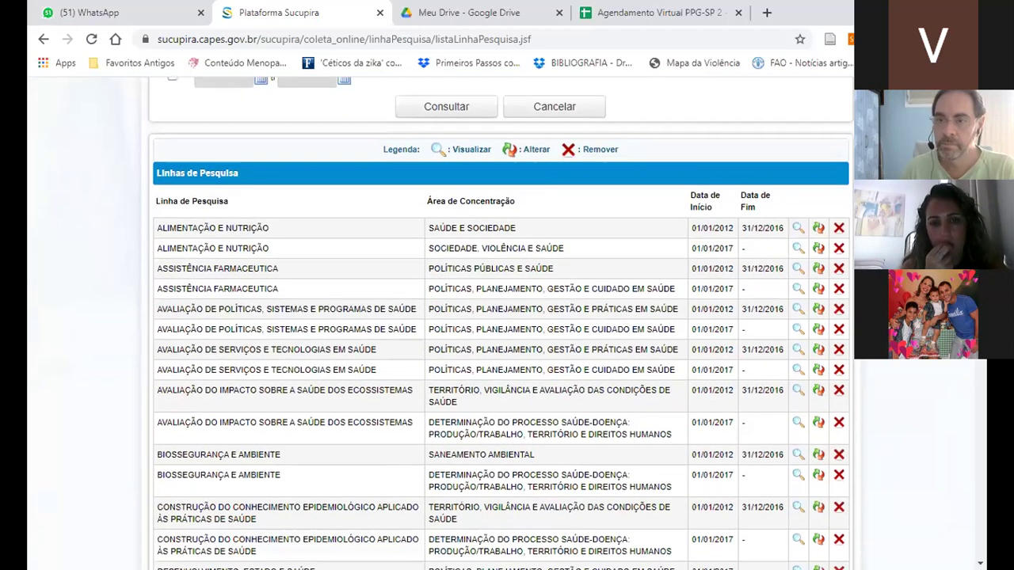
scroll(499, 317, "down", 1)
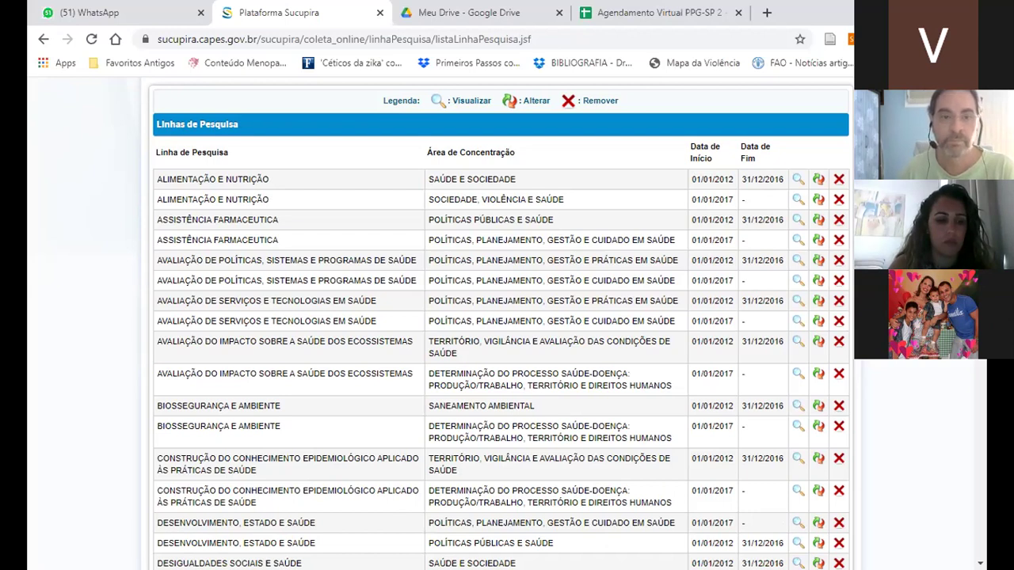
scroll(501, 317, "down", 3)
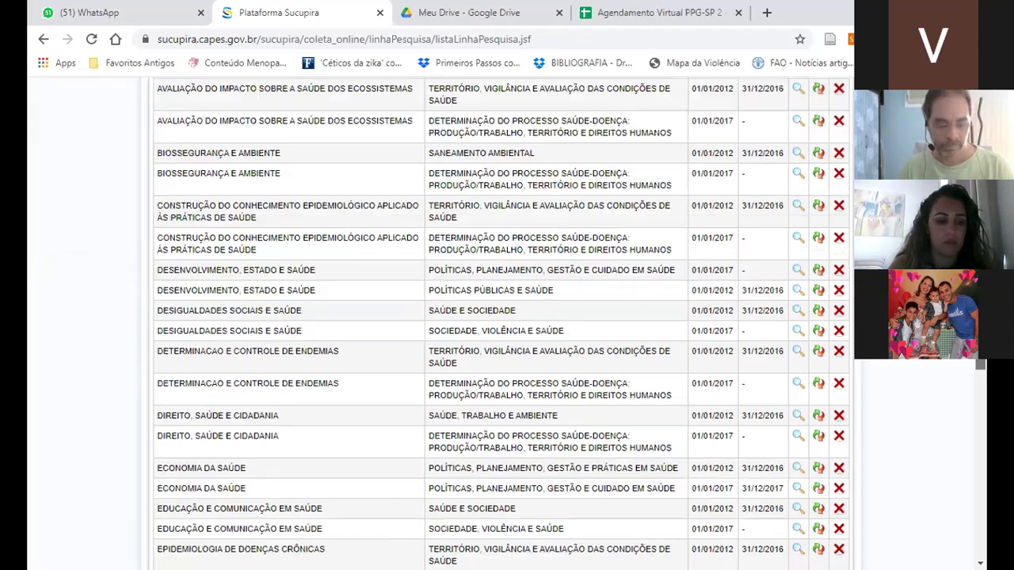
scroll(501, 317, "down", 1)
scroll(500, 316, "down", 2)
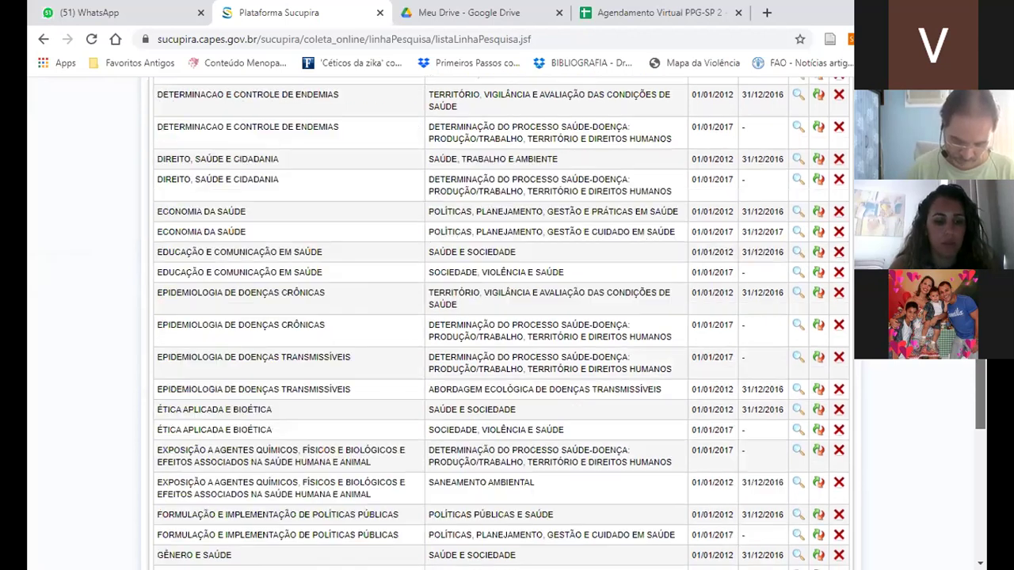
scroll(987, 379, "down", 2)
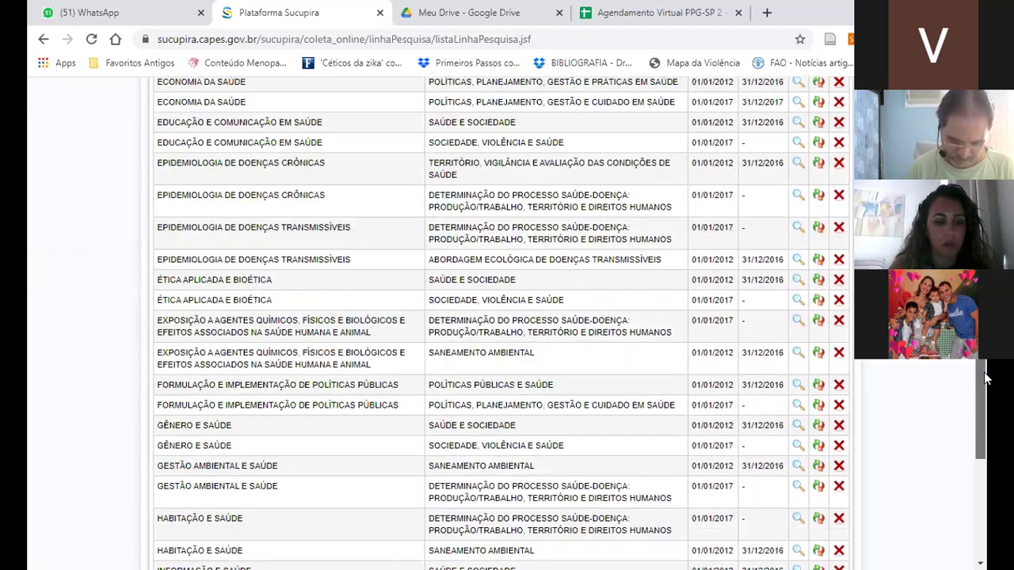
scroll(986, 379, "down", 3)
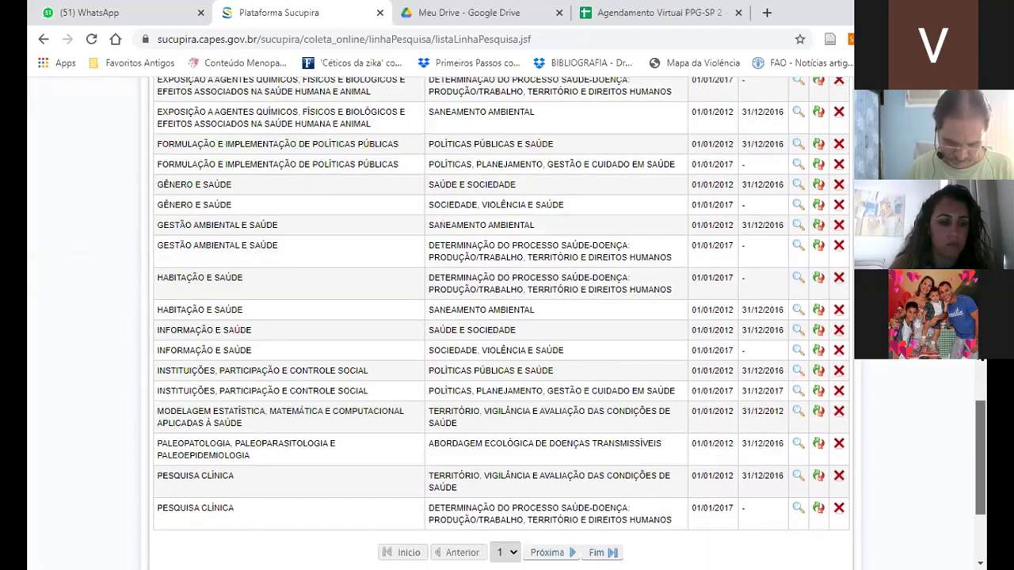
scroll(987, 379, "up", 15)
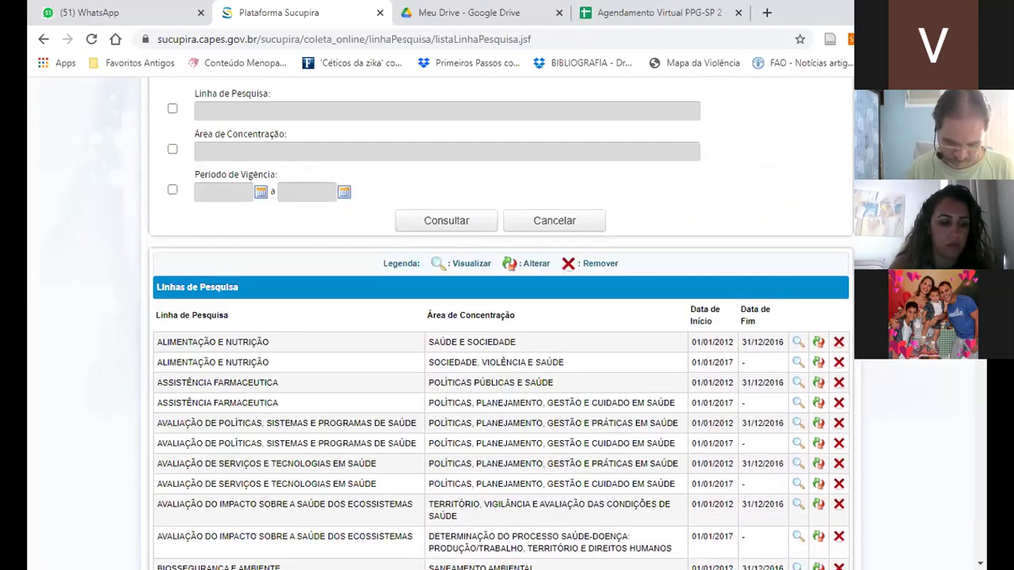
scroll(501, 317, "up", 2)
scroll(501, 317, "down", 1)
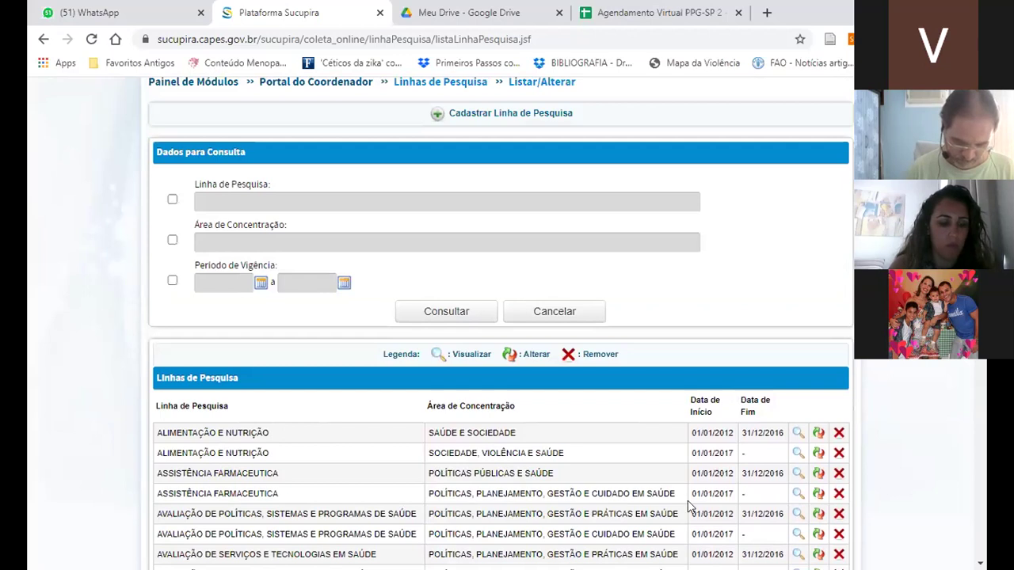
Try out the Linha de Pesquisa, Área de Concentração and Período de Vigência query filters without running a query
scroll(737, 476, "up", 1)
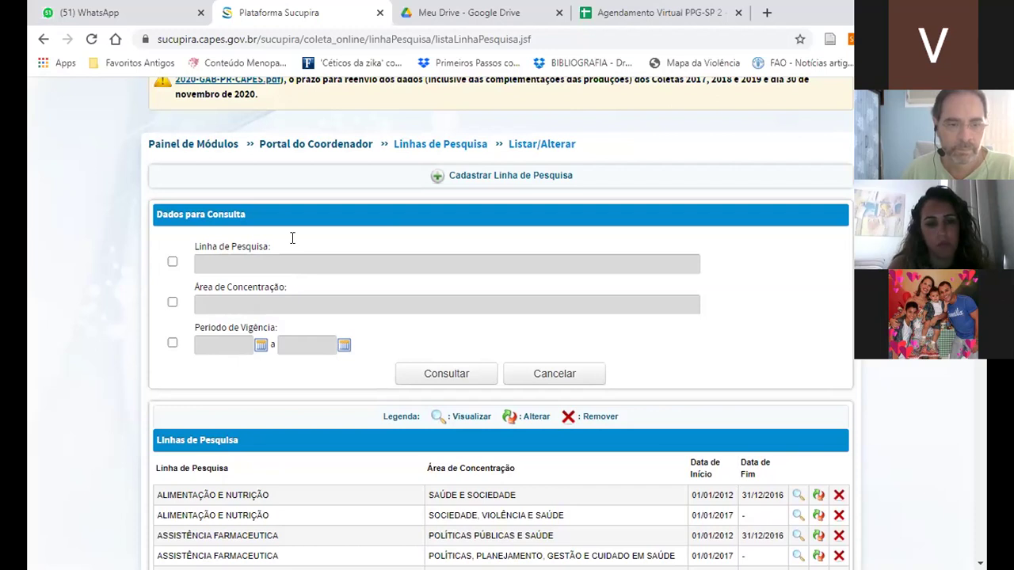
left_click(237, 262)
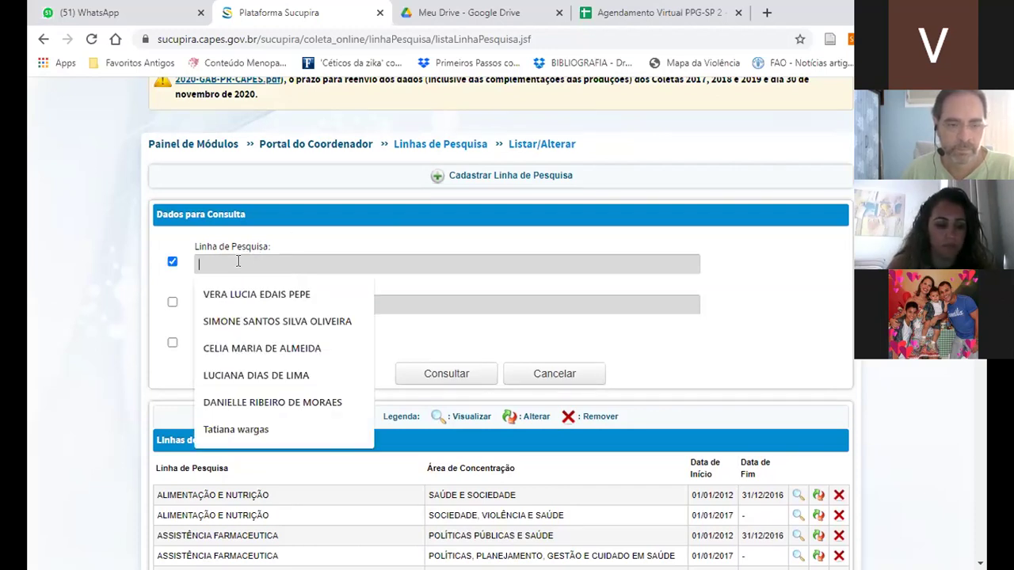
left_click(172, 263)
left_click(172, 304)
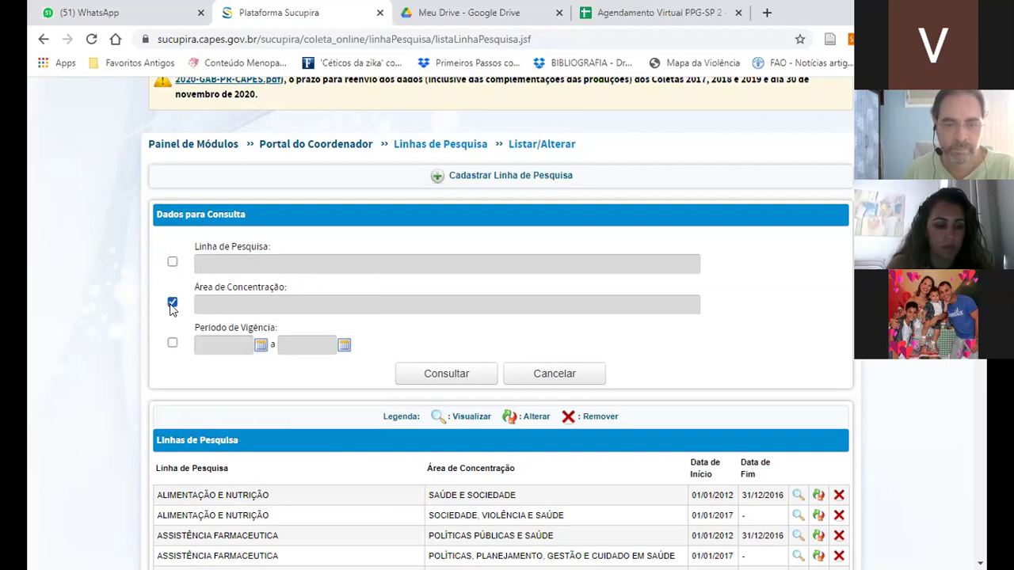
left_click(172, 343)
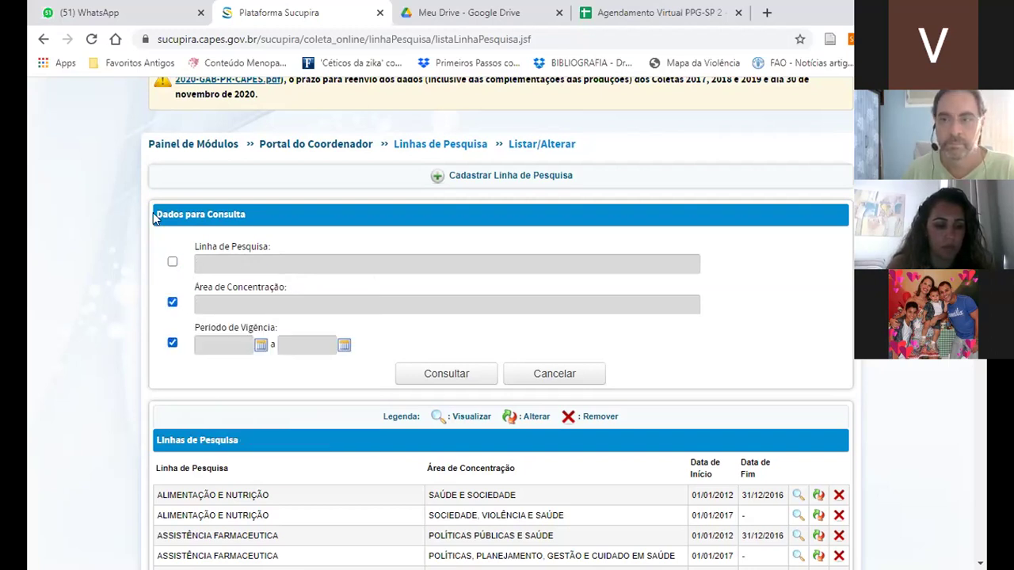
left_click(172, 262)
left_click(173, 304)
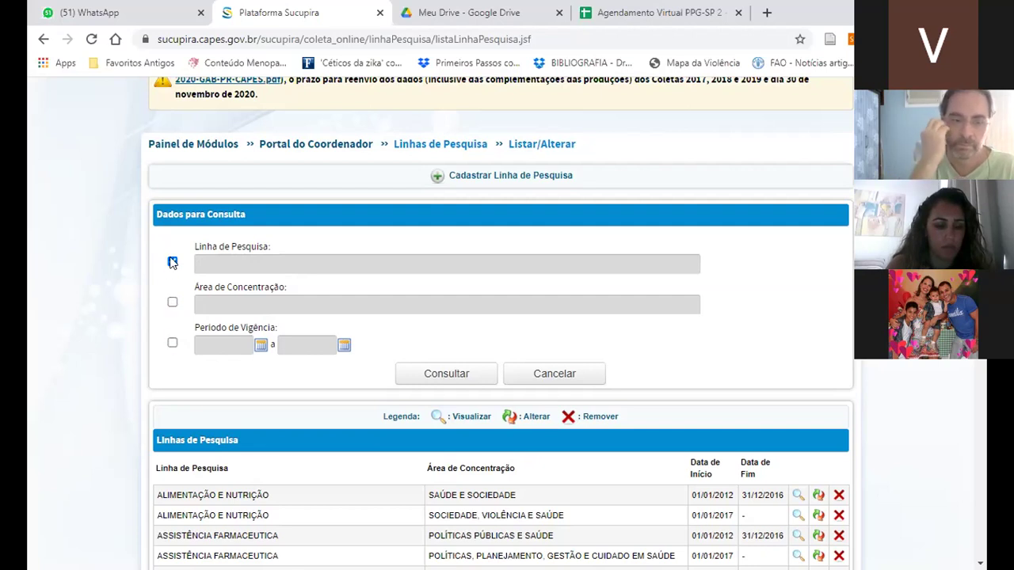
Open the registration form for a new Linha de Pesquisa, review its fields and Área de Concentração options, and cancel back to the Portal do Coordenador
left_click(457, 178)
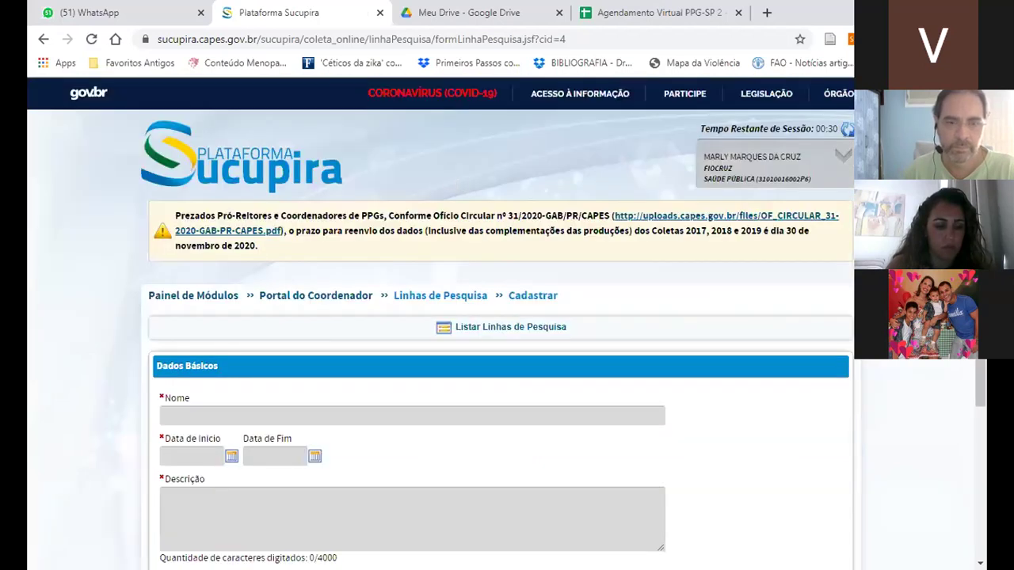
scroll(499, 316, "down", 2)
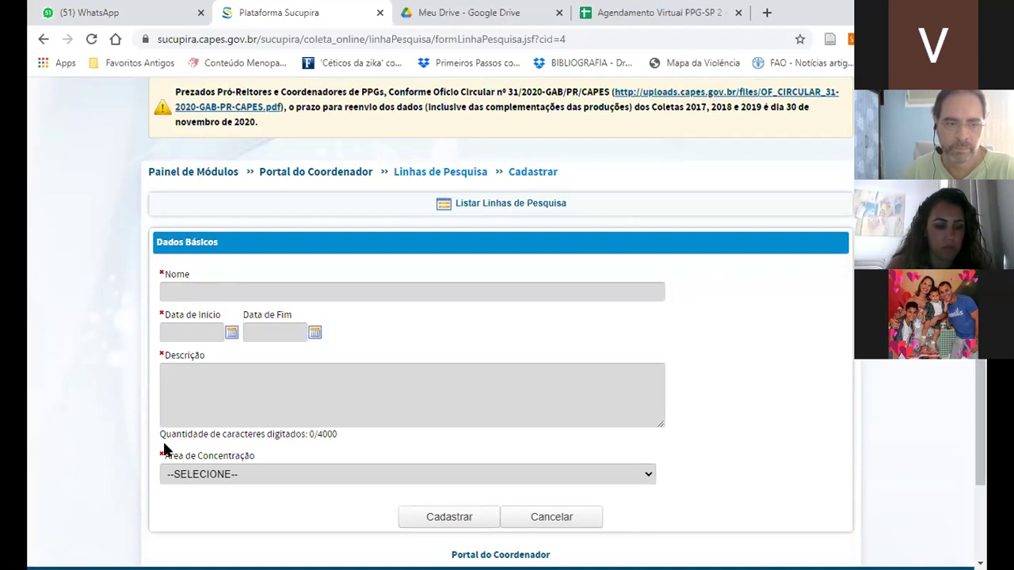
left_click(221, 423)
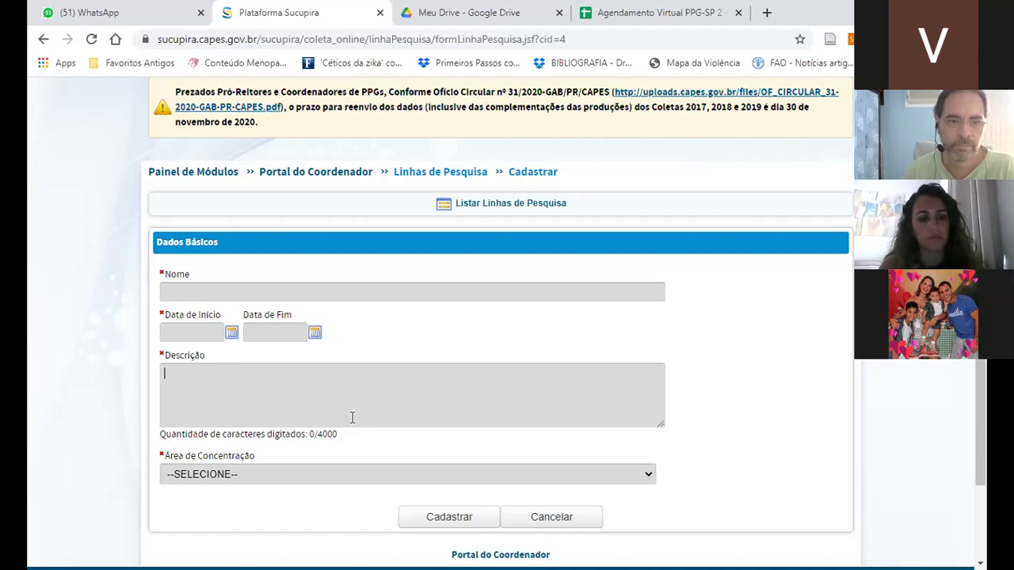
left_click(311, 476)
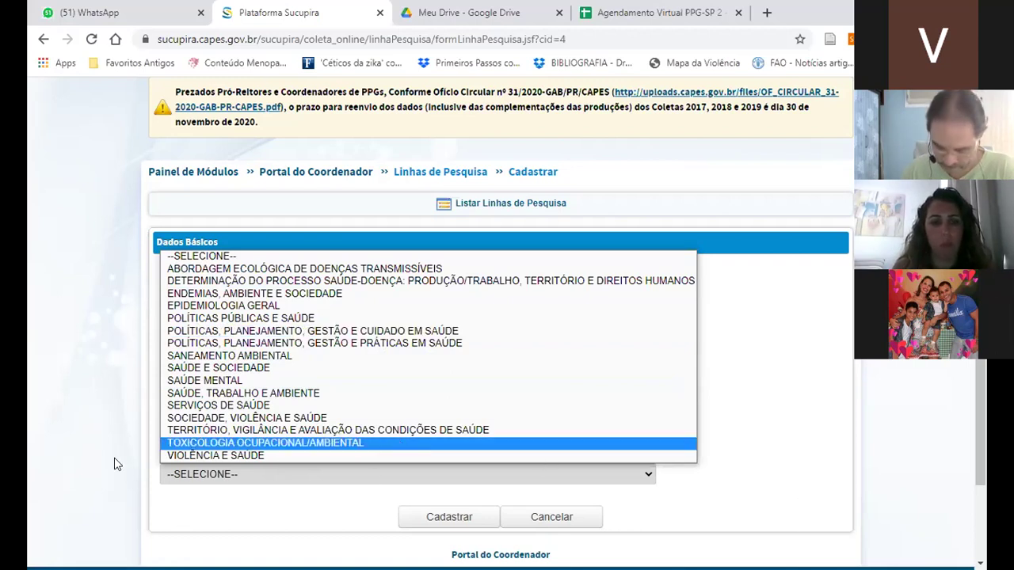
key("Escape")
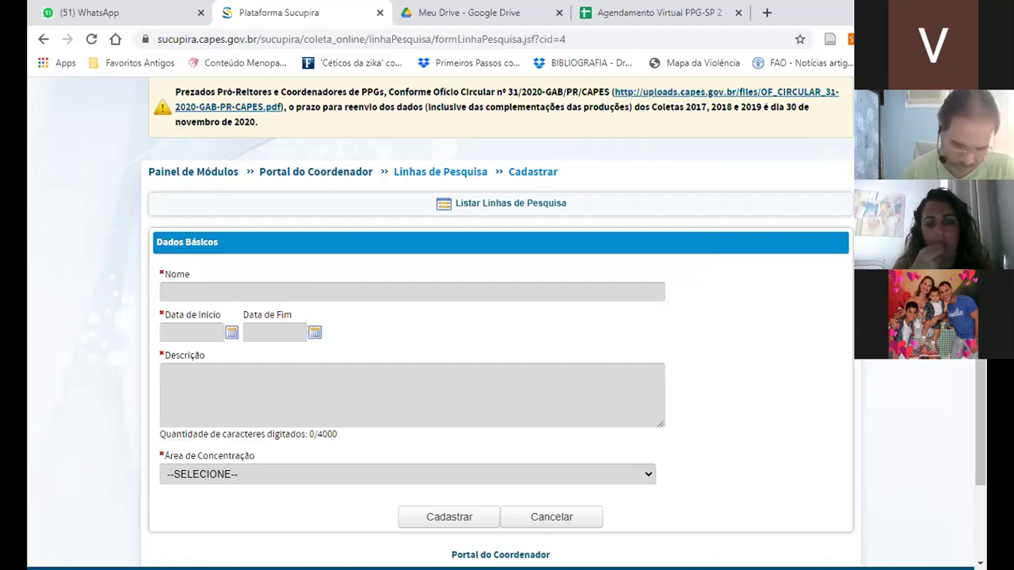
scroll(589, 367, "down", 1)
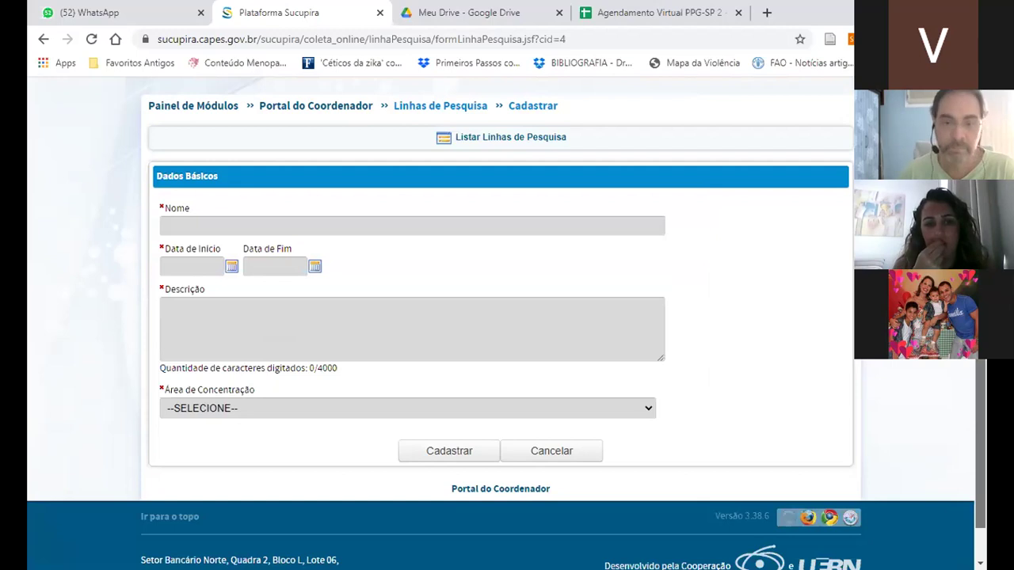
scroll(565, 521, "up", 1)
left_click(565, 519)
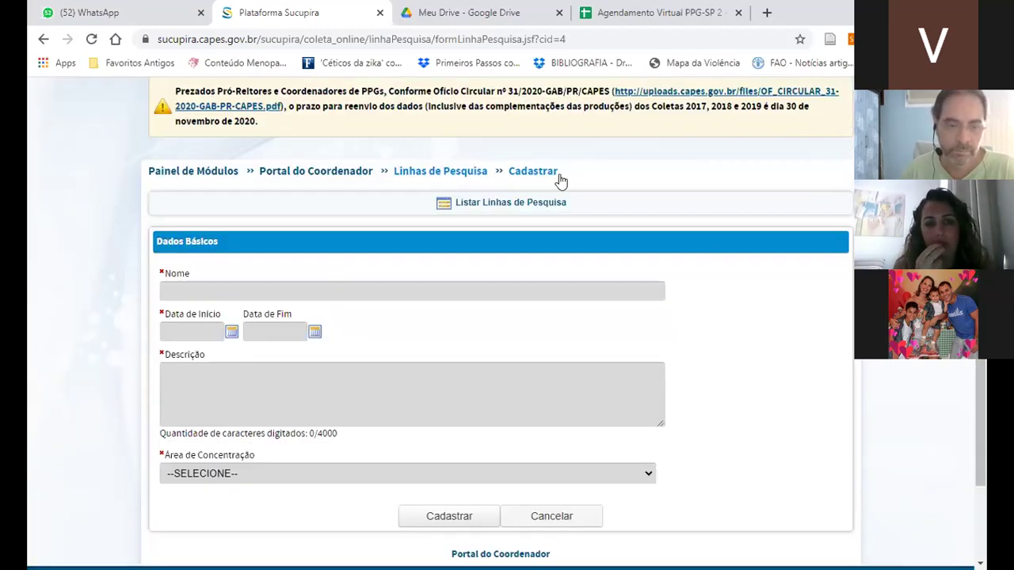
left_click(572, 127)
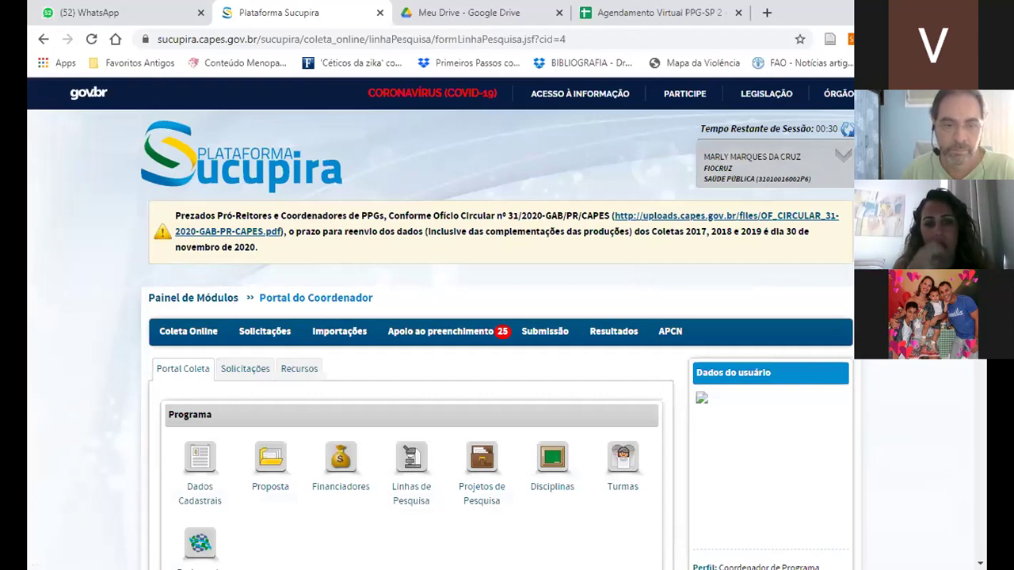
Open the Projetos de Pesquisa module and look over the query filters, from Ano to Situação
scroll(483, 331, "down", 2)
left_click(483, 331)
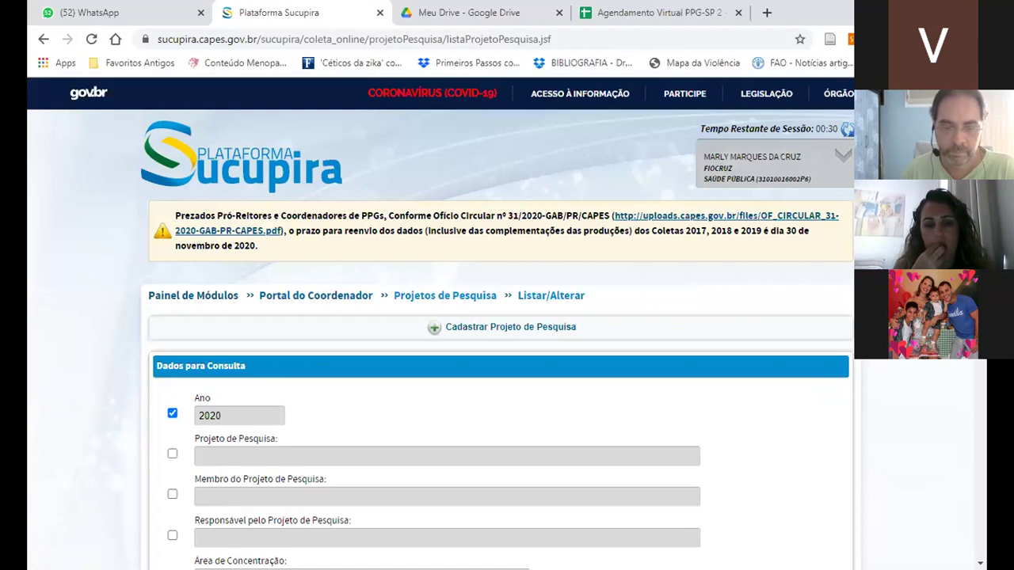
scroll(499, 357, "down", 3)
scroll(499, 317, "down", 1)
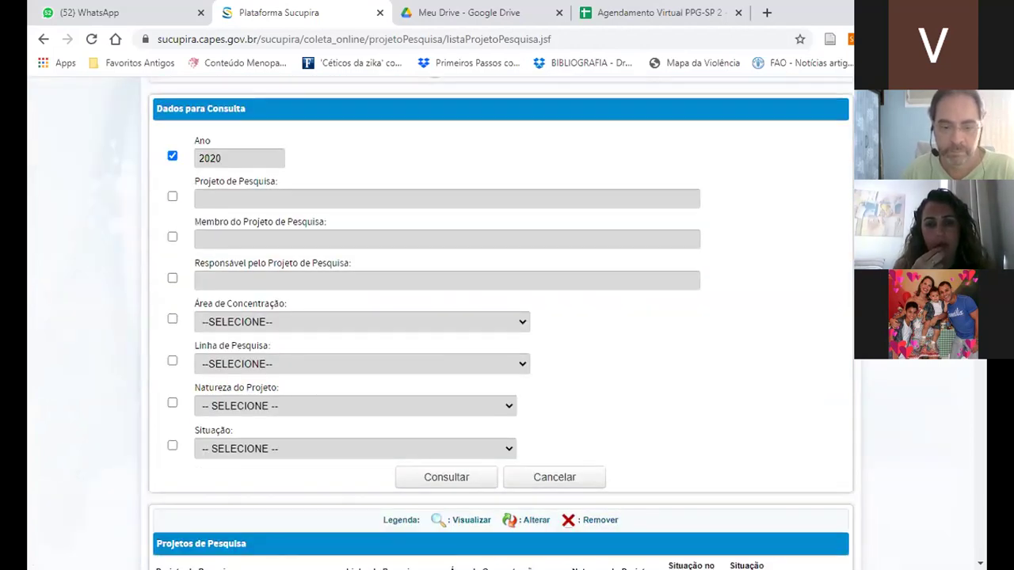
scroll(499, 317, "up", 1)
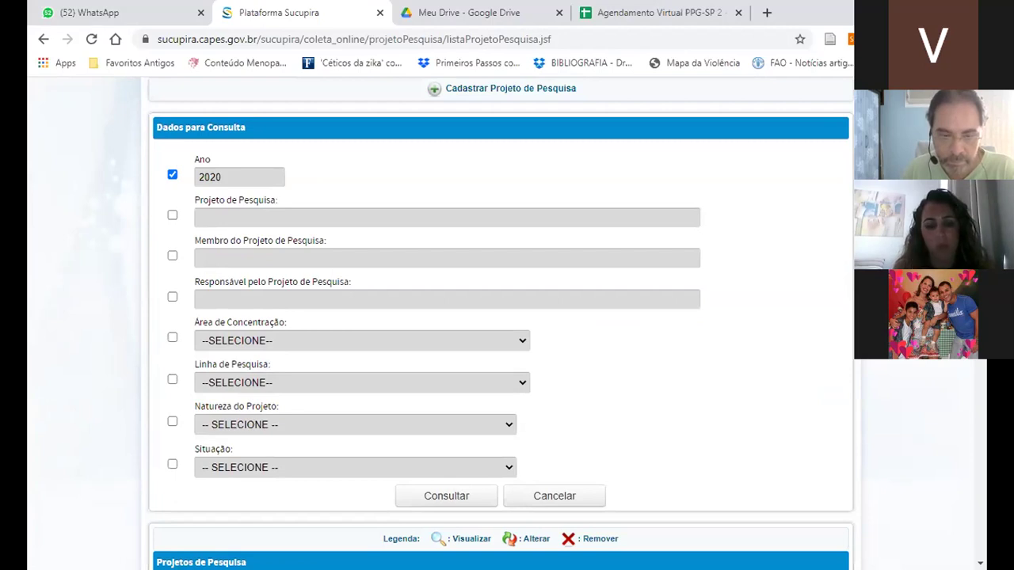
scroll(501, 323, "down", 1)
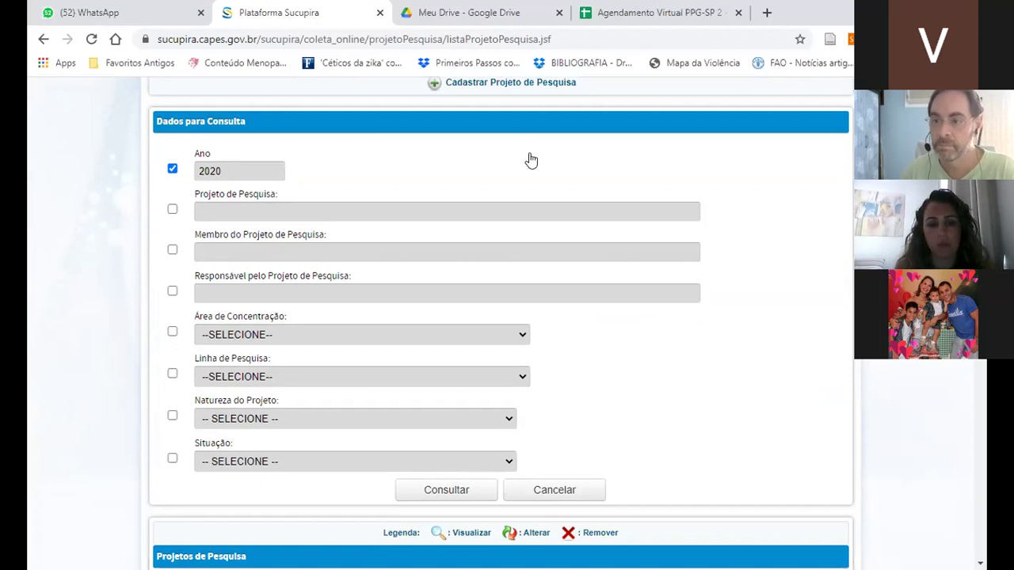
scroll(530, 160, "up", 1)
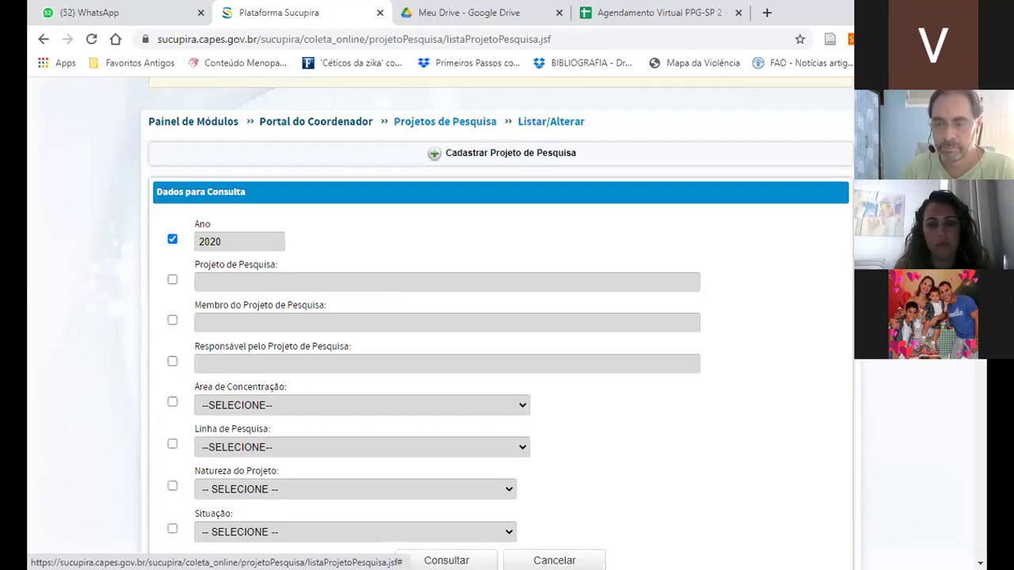
Examine the Projetos de Pesquisa list with each project's research line, Área de Concentração, nature and situation
scroll(441, 324, "down", 10)
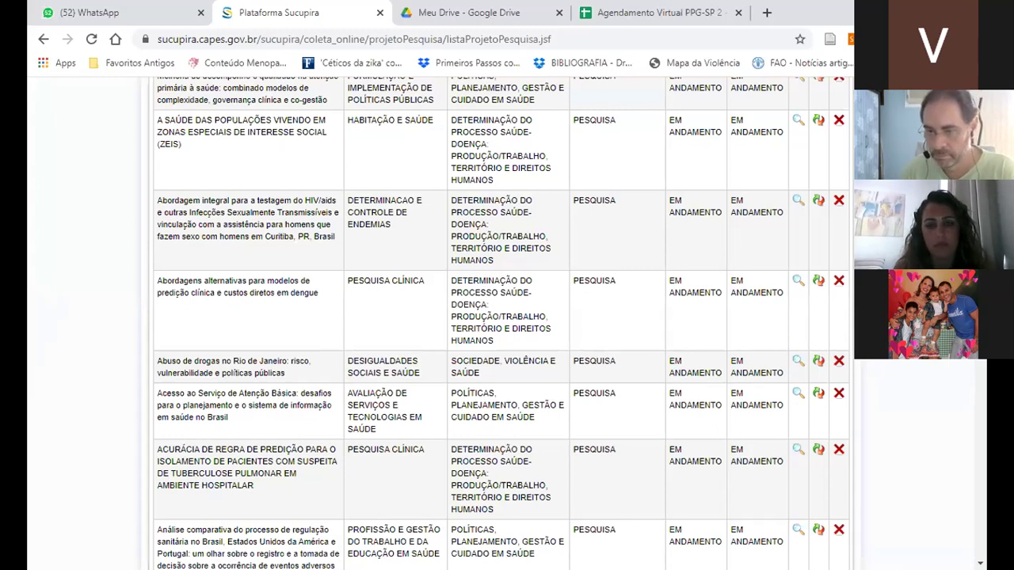
scroll(502, 324, "down", 1)
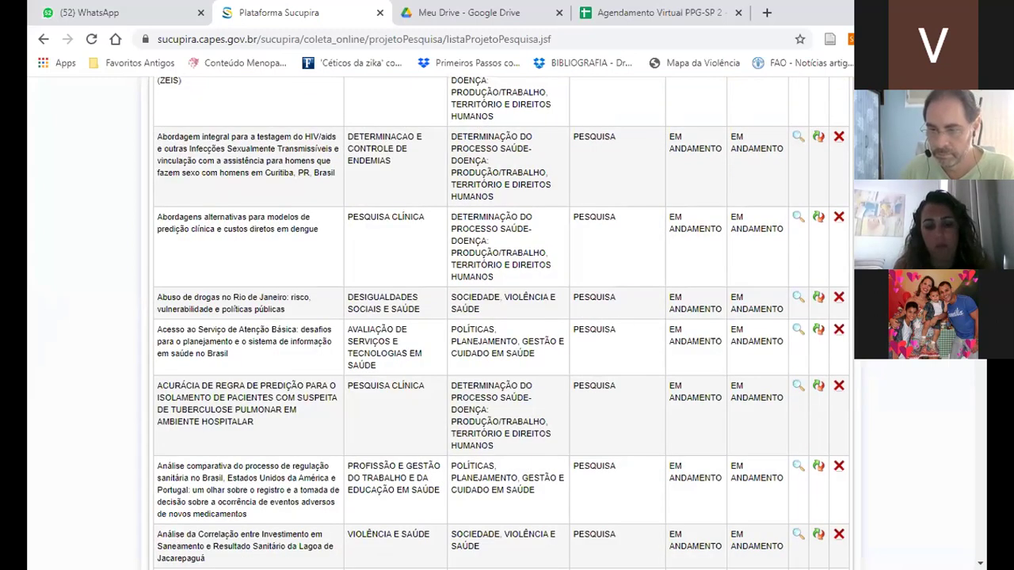
scroll(502, 324, "up", 4)
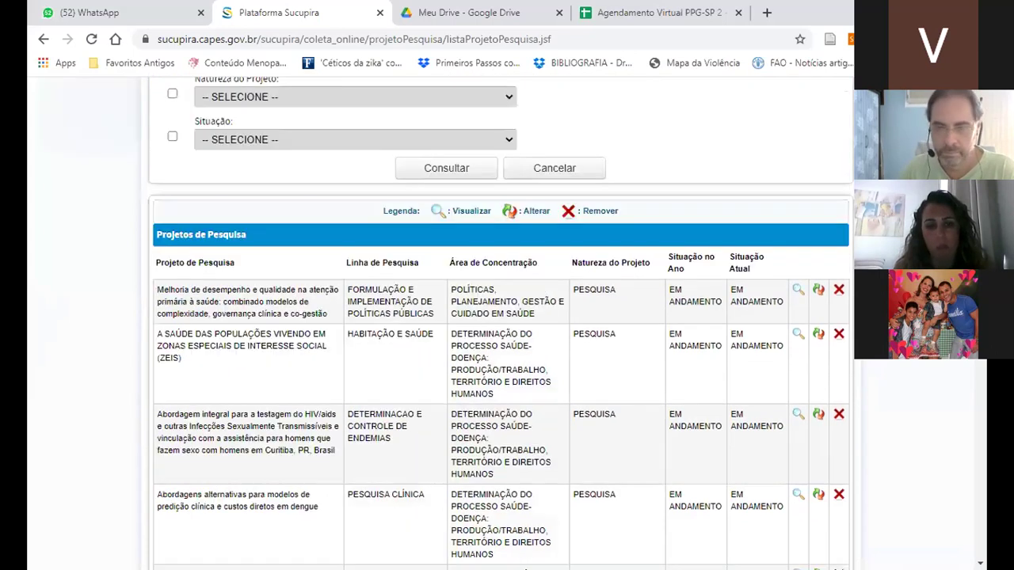
View the details of a Pesquisa Clínica research project, reviewing its Equipe - 2020, Financiadores, associated productions and Trabalhos de Conclusão down to the end
scroll(501, 324, "down", 1)
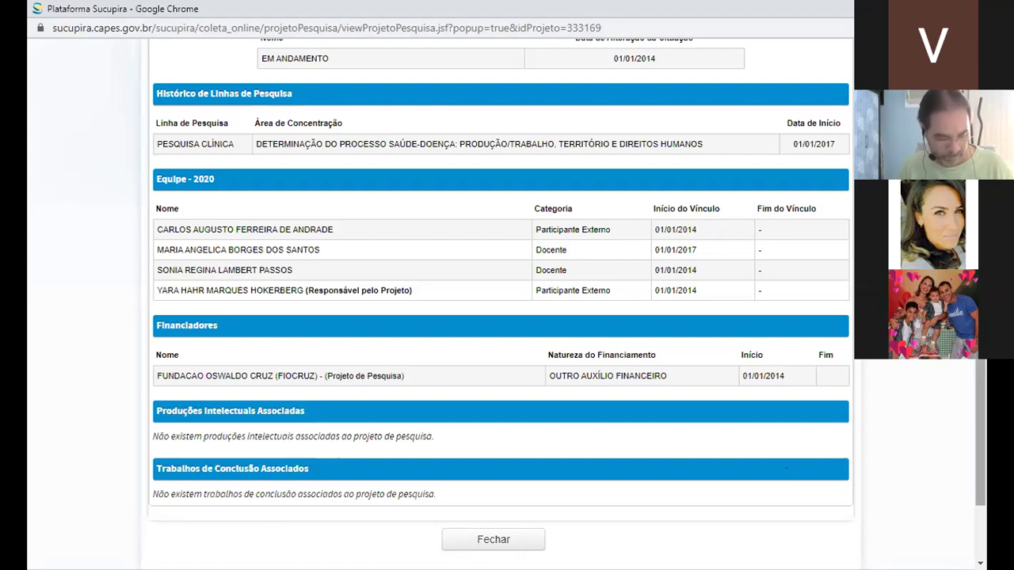
scroll(506, 304, "down", 2)
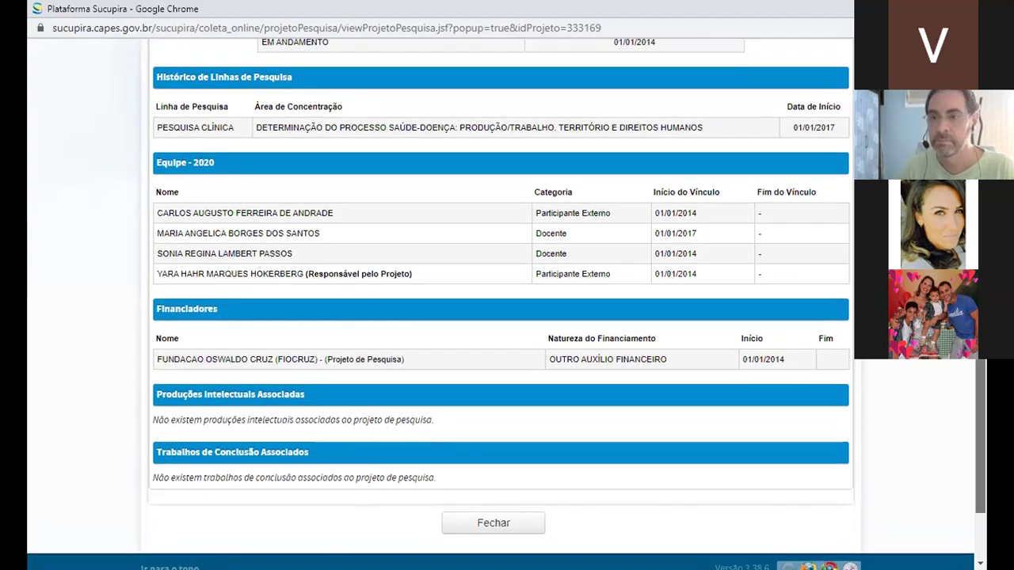
scroll(501, 301, "up", 2)
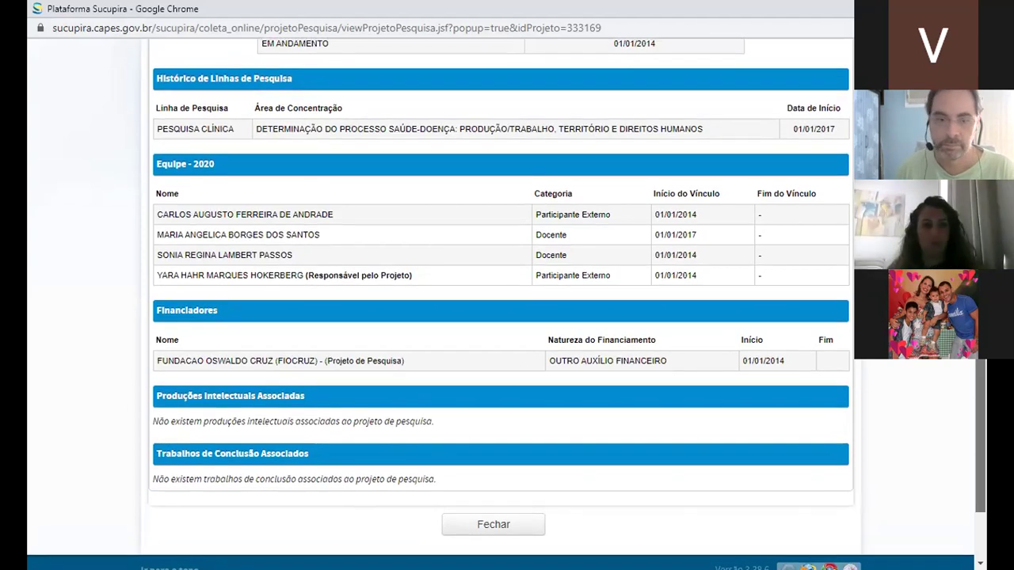
scroll(501, 301, "down", 2)
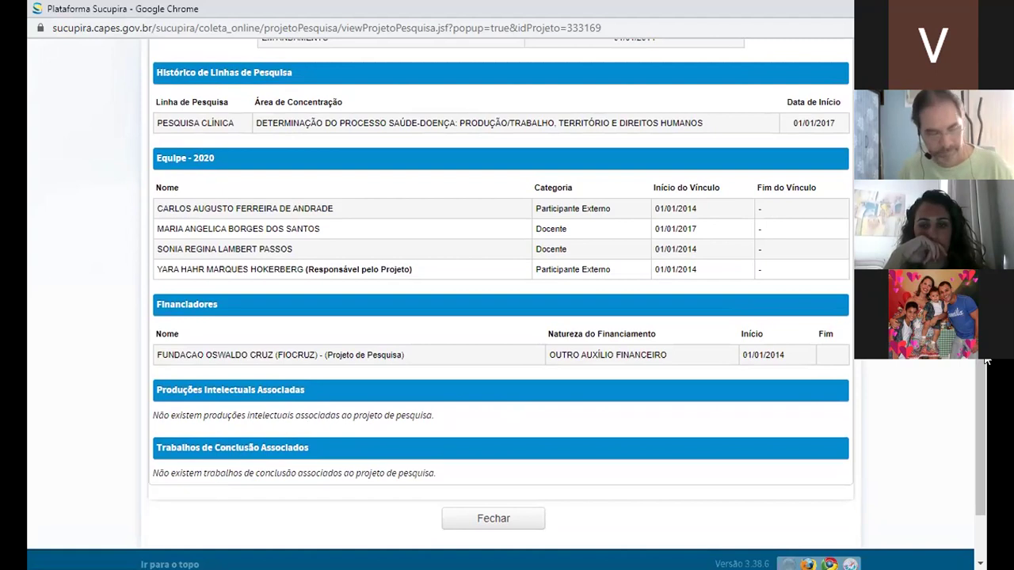
left_click_drag(986, 362, 512, 502)
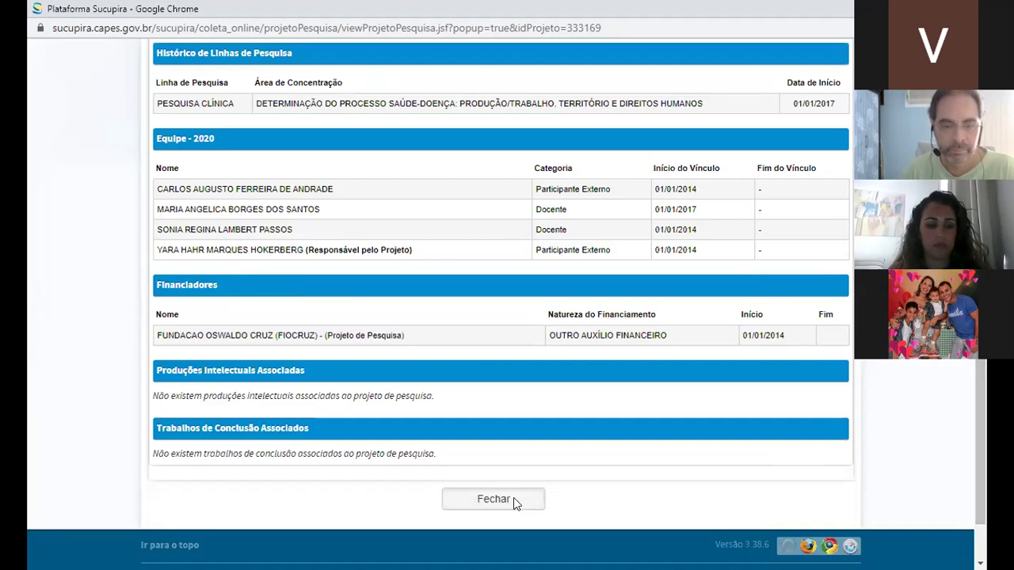
Close the project details and open the "Abordagem integral para a testagem do HIV/aids" project for alteration, reviewing its Dados Básicos
left_click(513, 501)
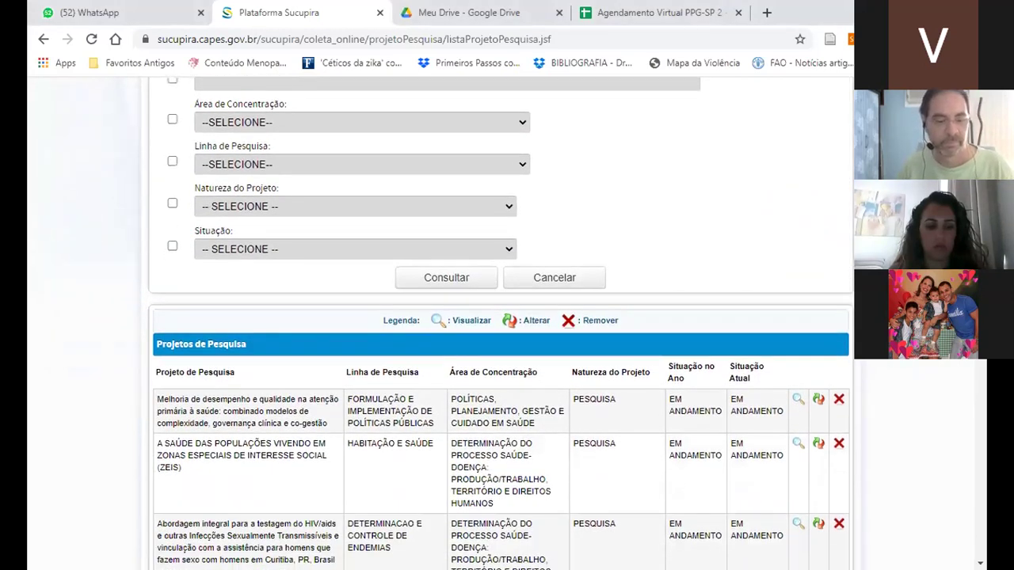
left_click(818, 525)
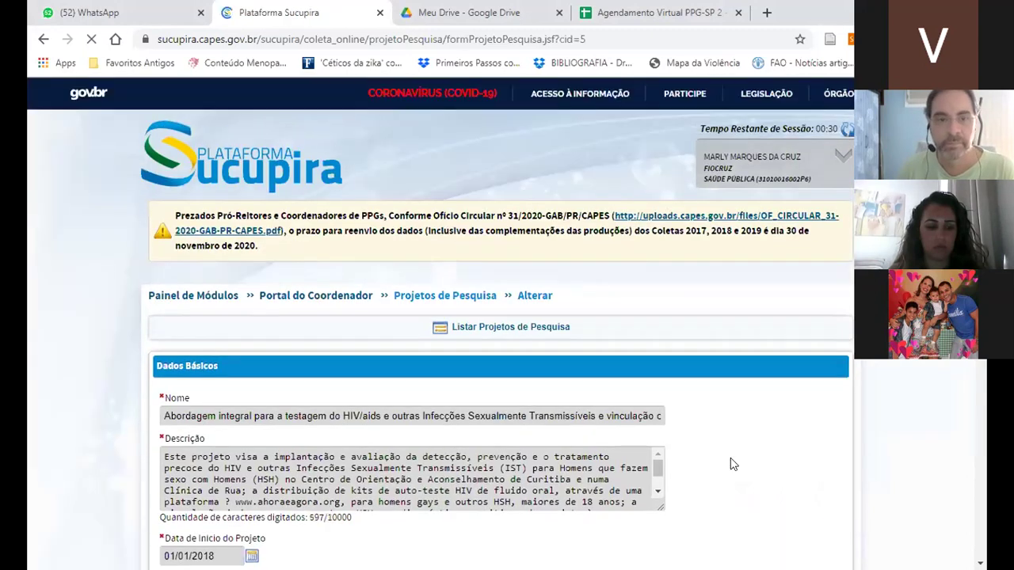
scroll(732, 464, "down", 2)
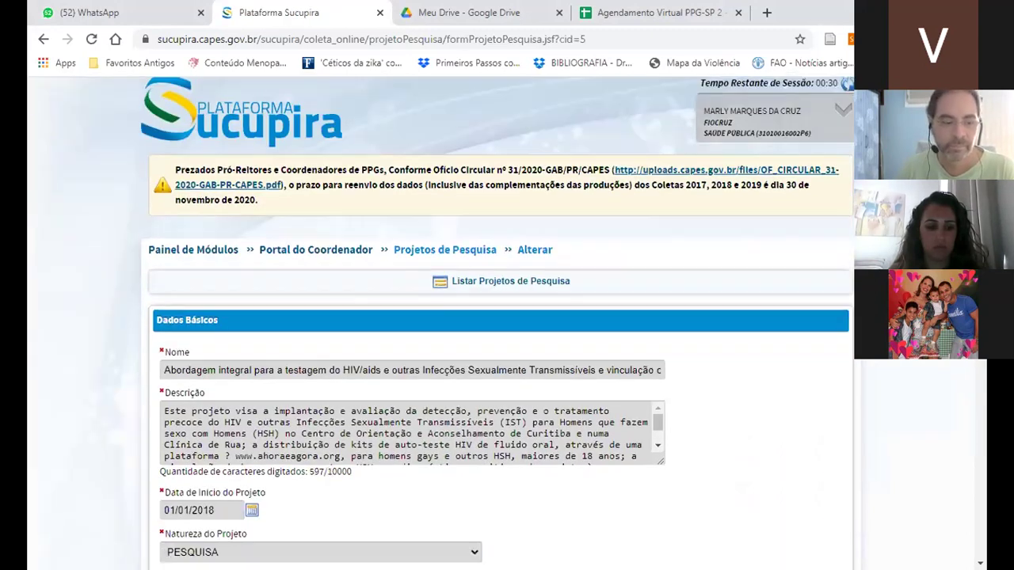
scroll(442, 322, "down", 2)
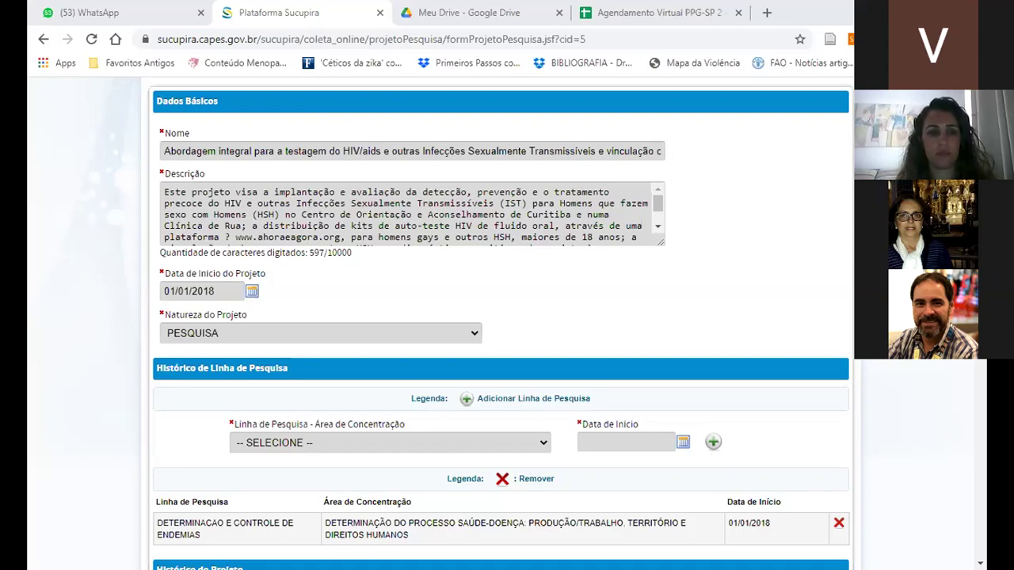
Look over the Nome do Financiador (Programa de Fomento) options under Financiadores do Projeto
left_click_drag(988, 416, 981, 479)
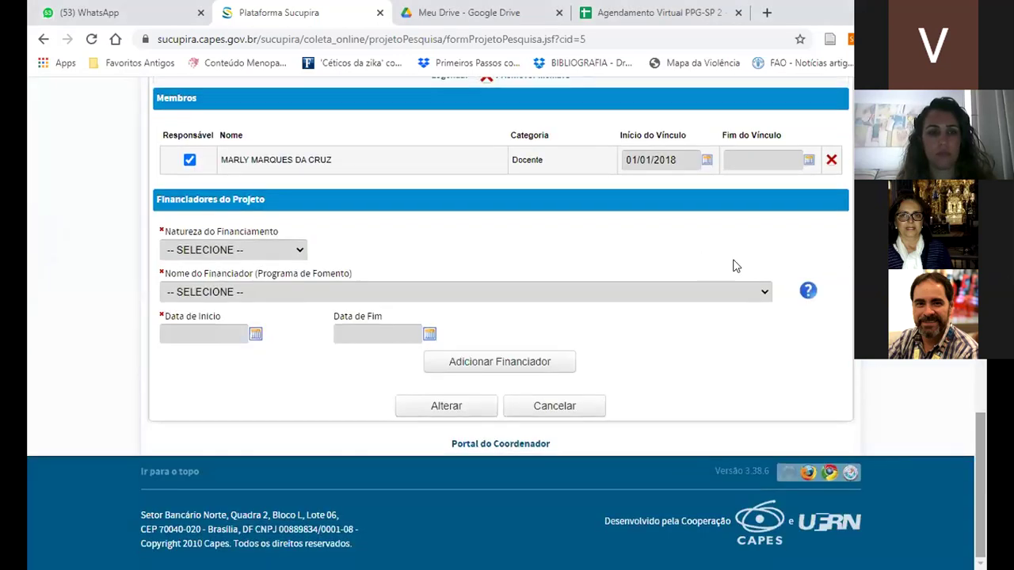
left_click(766, 293)
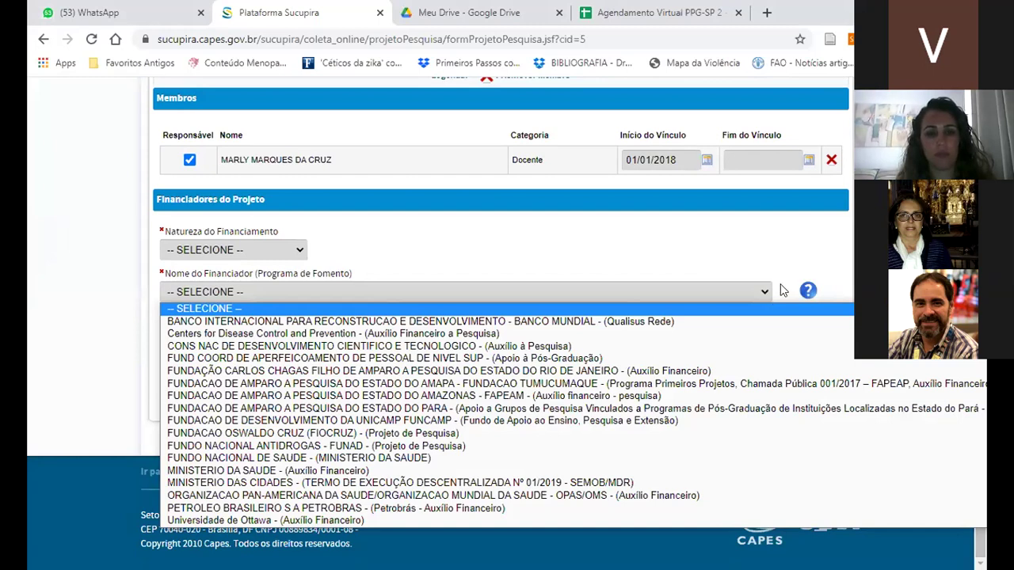
scroll(507, 317, "up", 5)
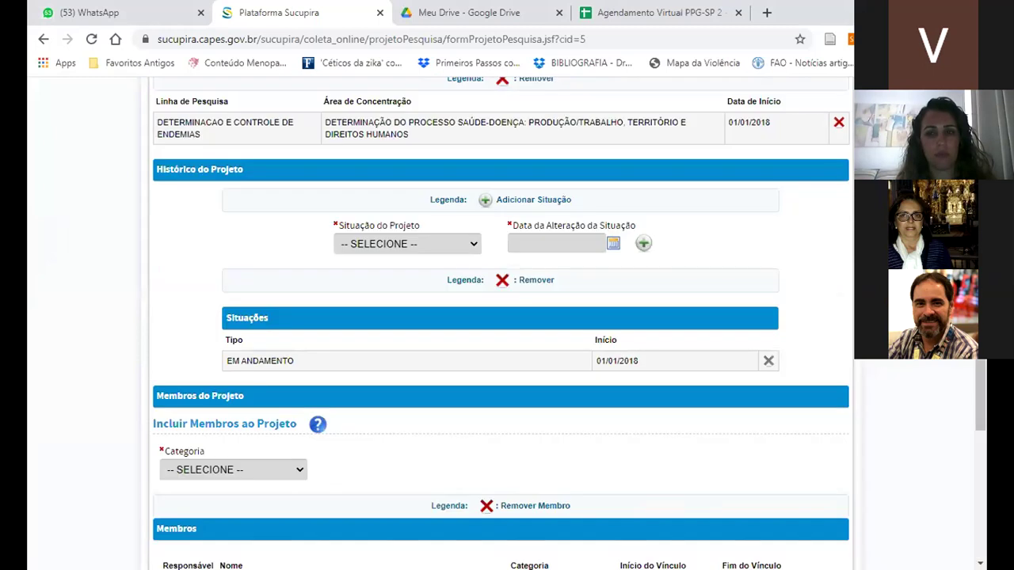
Add two blank lines at the end of the project's Descrição text
scroll(507, 317, "up", 5)
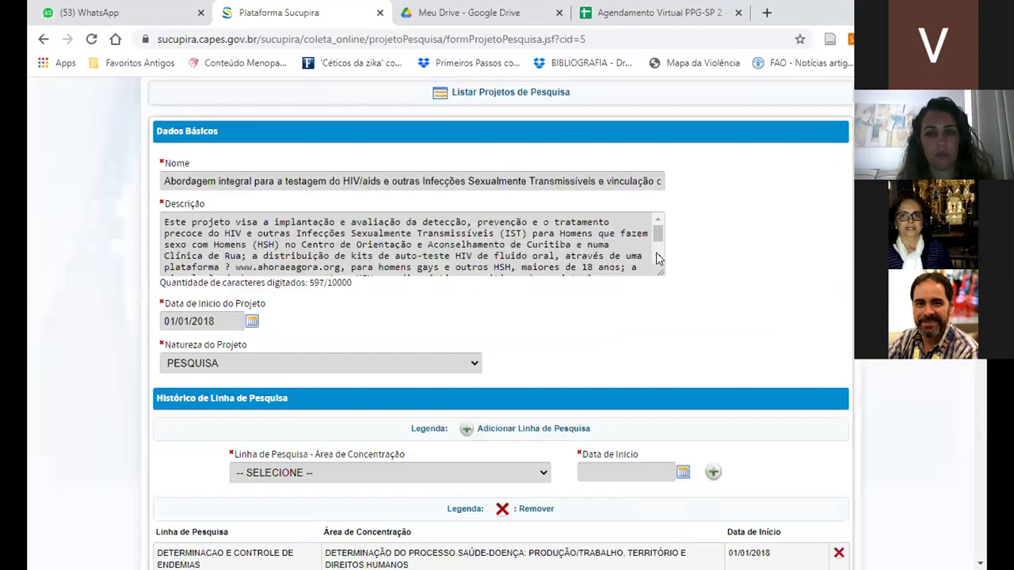
scroll(658, 256, "down", 2)
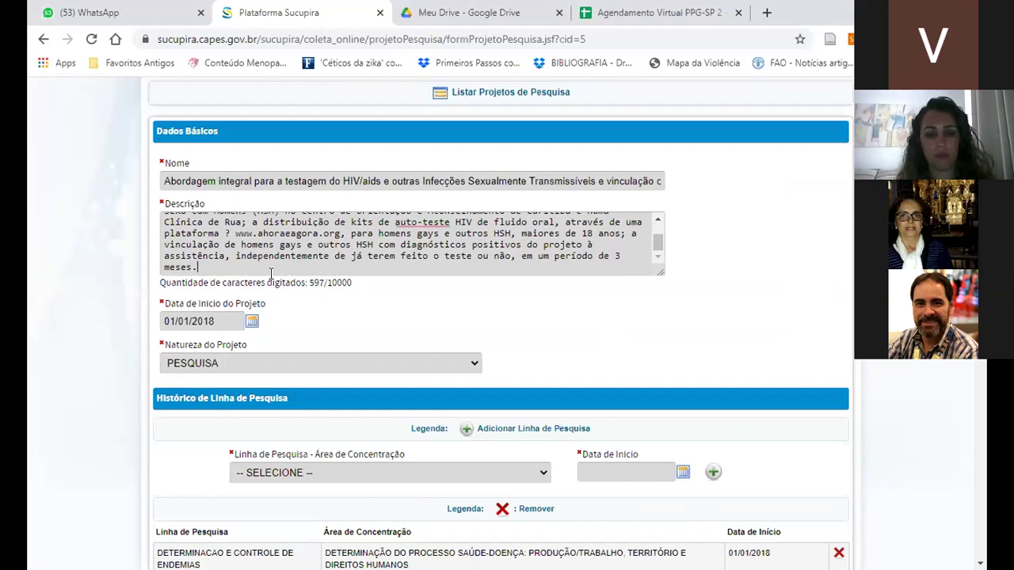
key("Return")
key("Return")
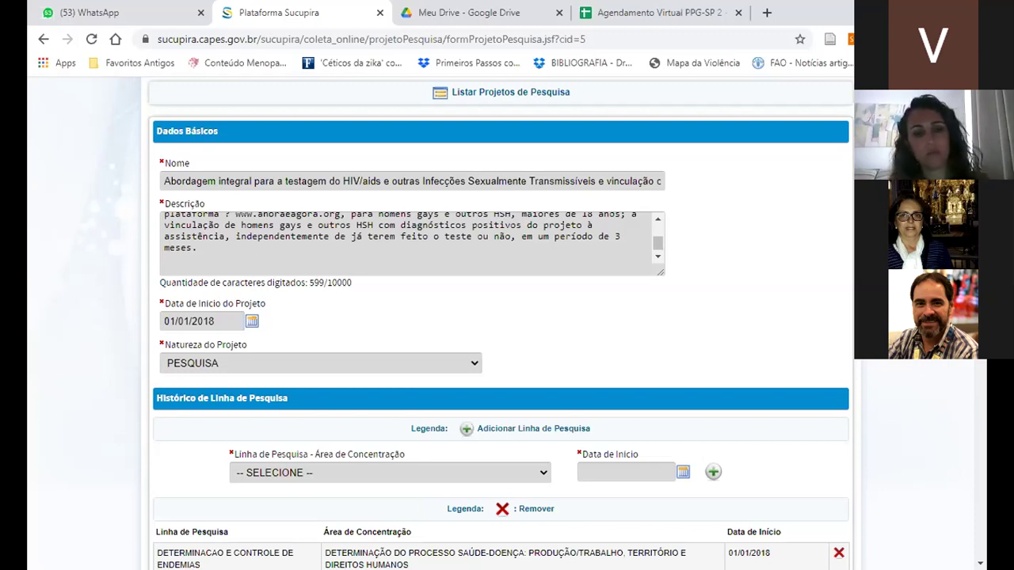
Review the Histórico de Linha de Pesquisa and Histórico do Projeto sections, including the available Situação do Projeto options
scroll(499, 325, "down", 1)
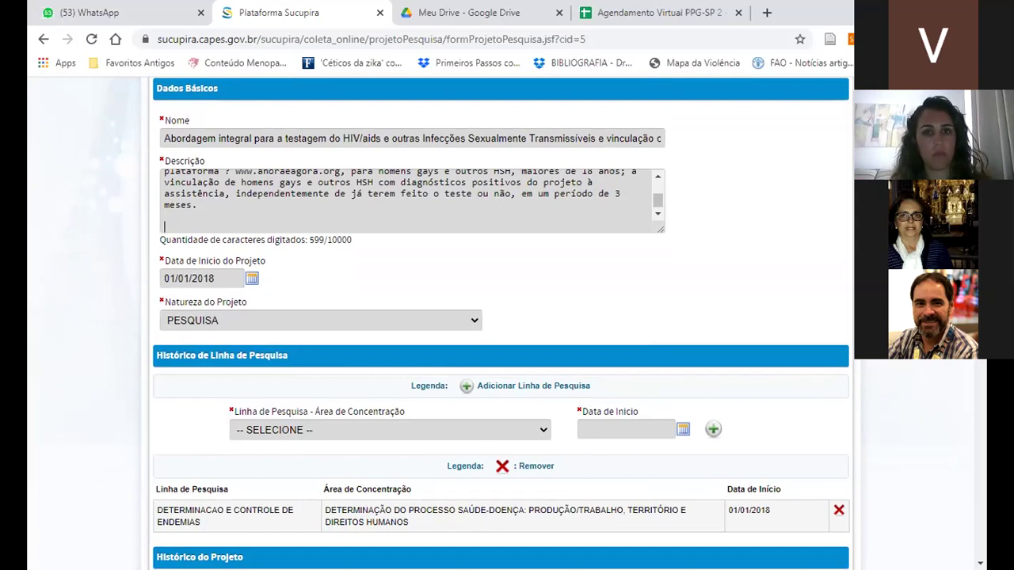
scroll(501, 324, "down", 2)
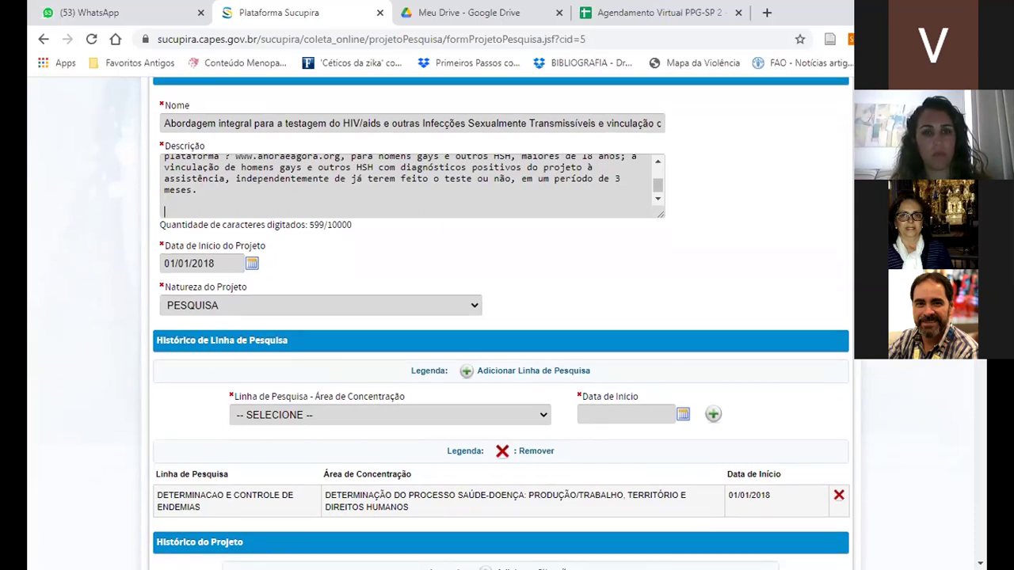
scroll(501, 323, "down", 2)
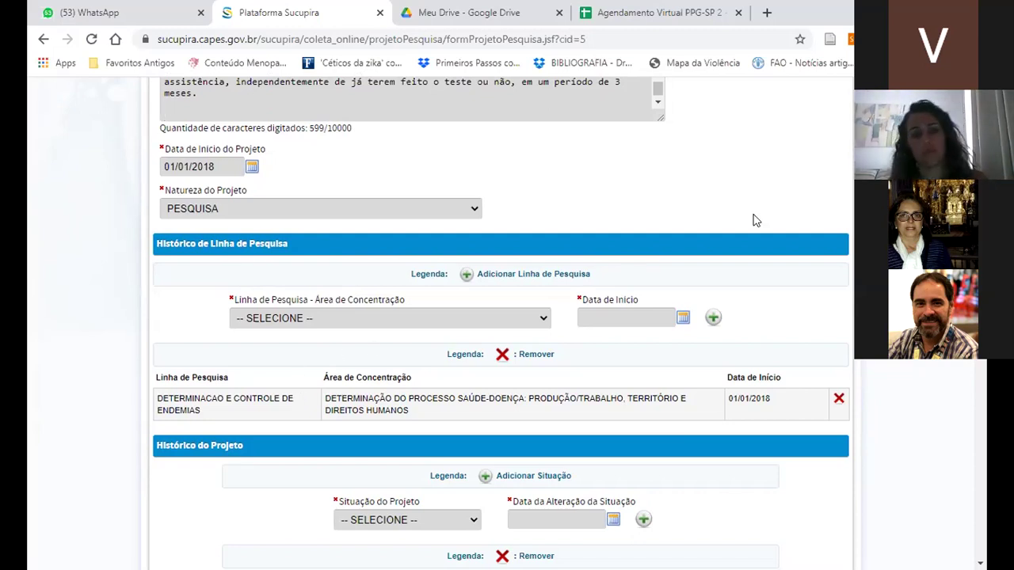
scroll(499, 317, "down", 1)
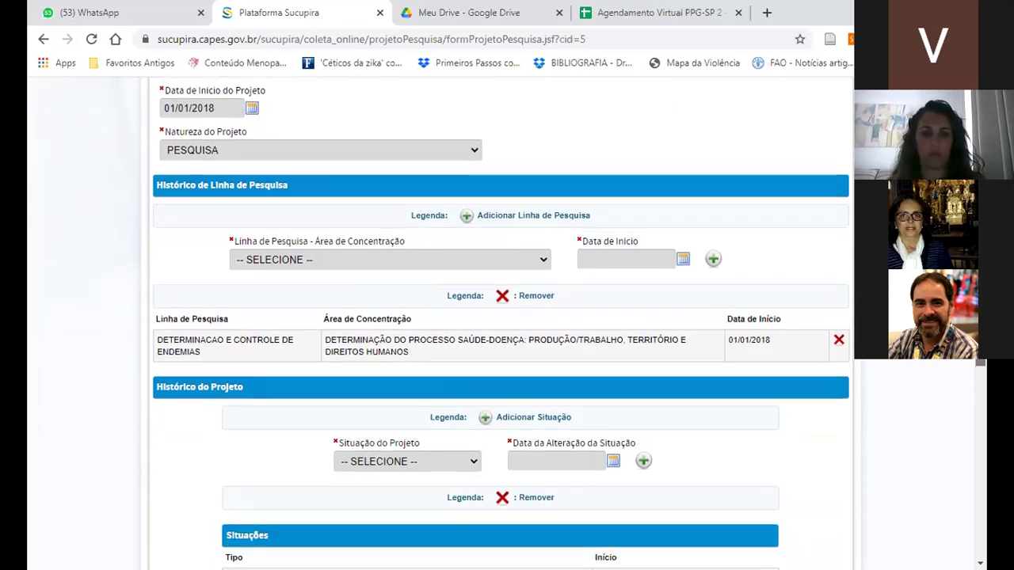
scroll(499, 317, "up", 1)
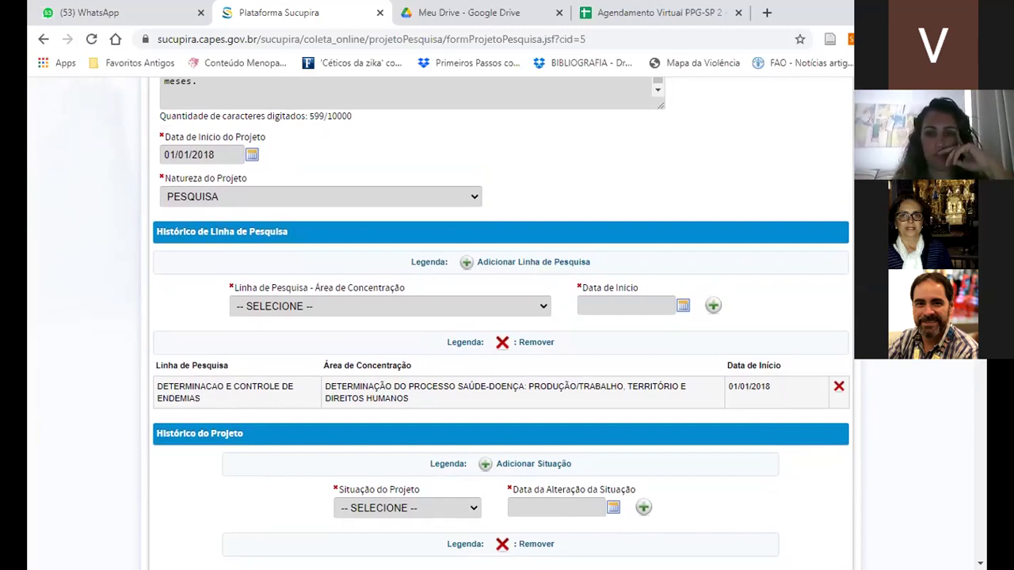
scroll(730, 185, "down", 2)
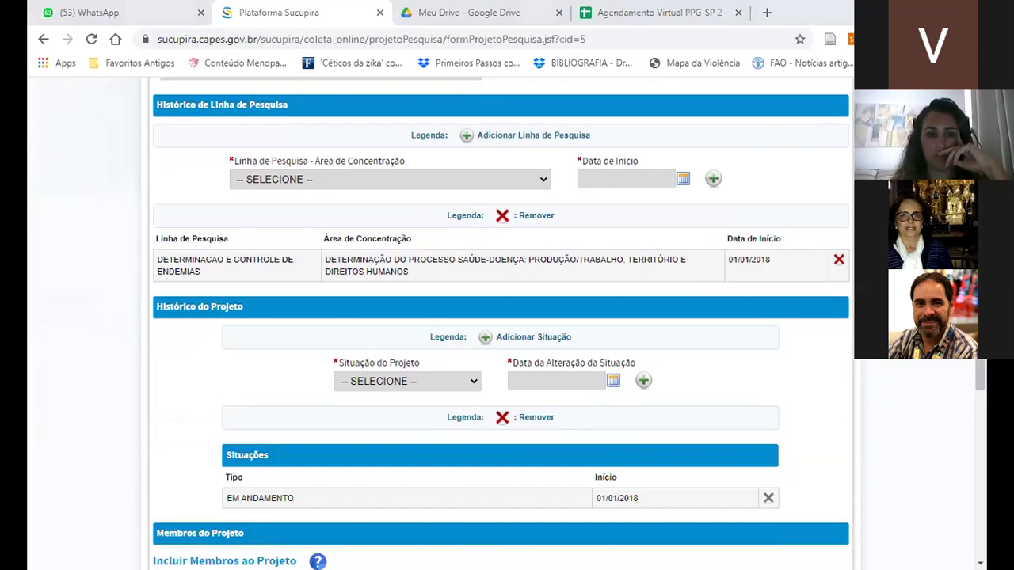
scroll(987, 362, "down", 3)
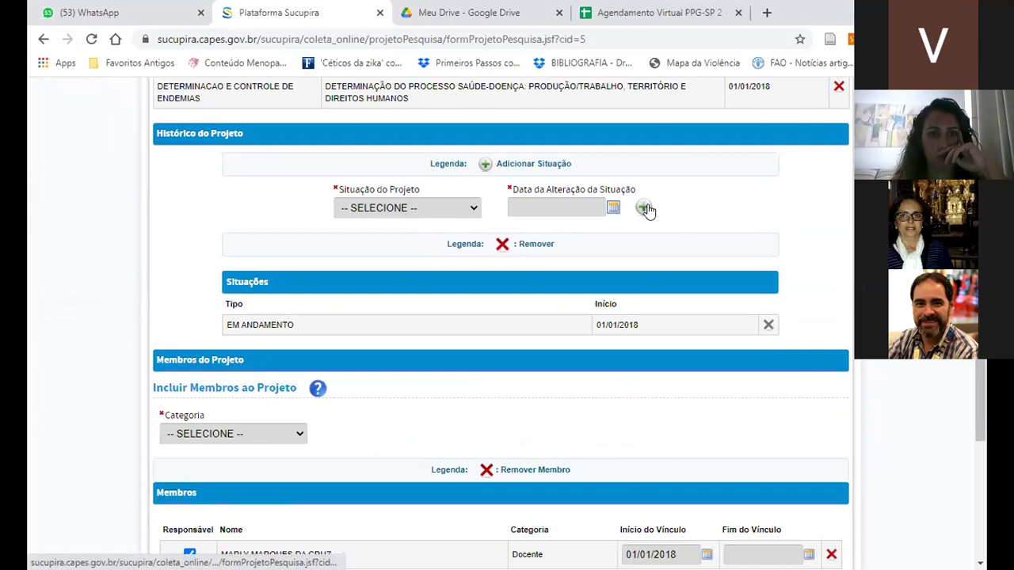
left_click(473, 207)
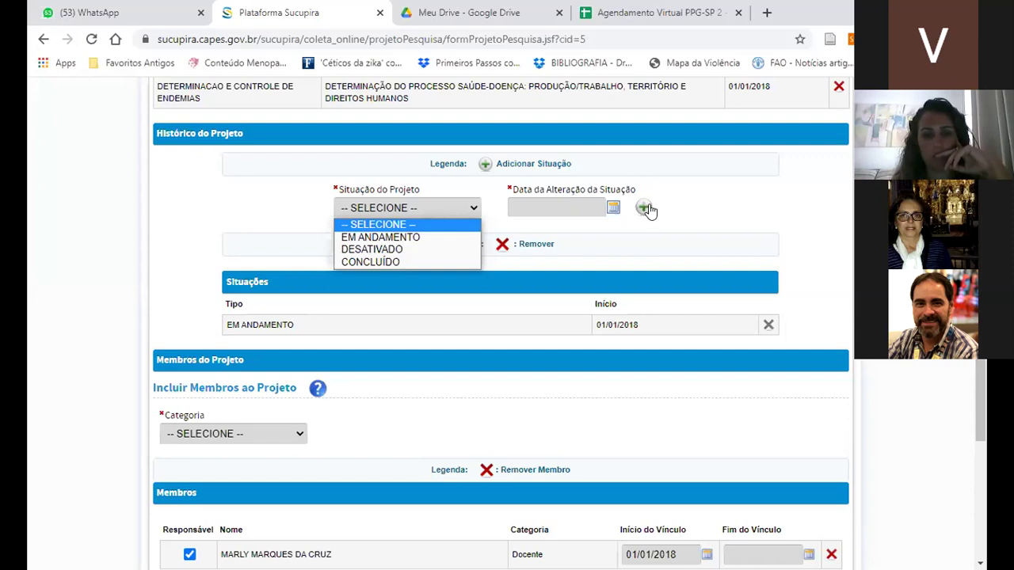
scroll(986, 365, "down", 3)
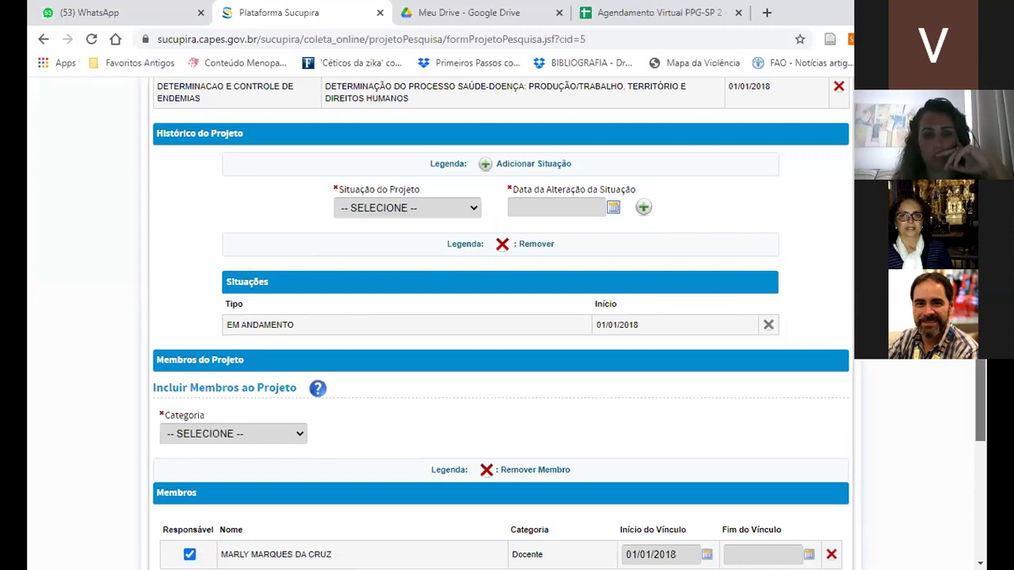
Choose Discente as the member Categoria under Incluir Membros ao Projeto to bring up its member fields
left_click_drag(986, 364, 983, 361)
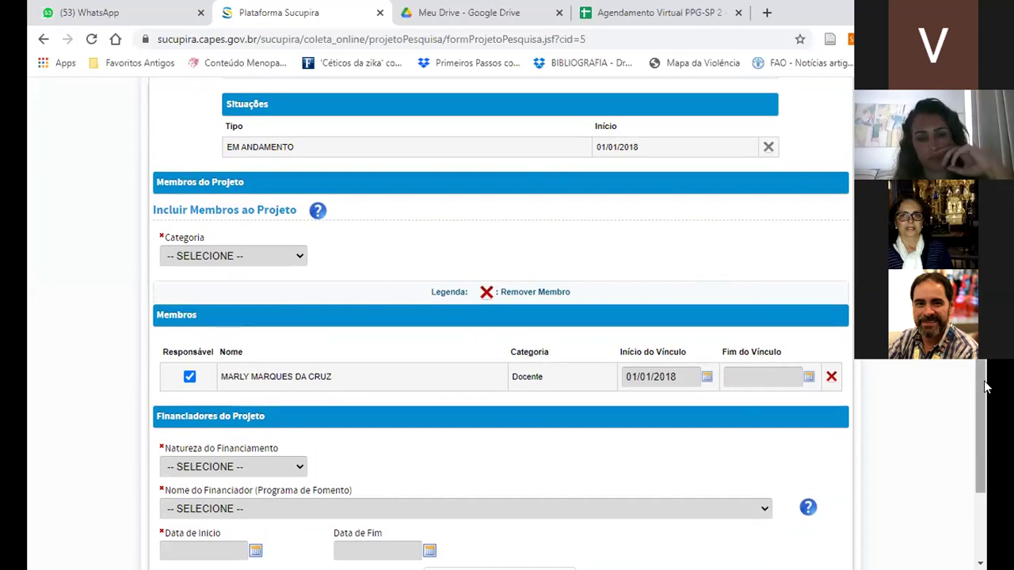
left_click_drag(985, 386, 985, 418)
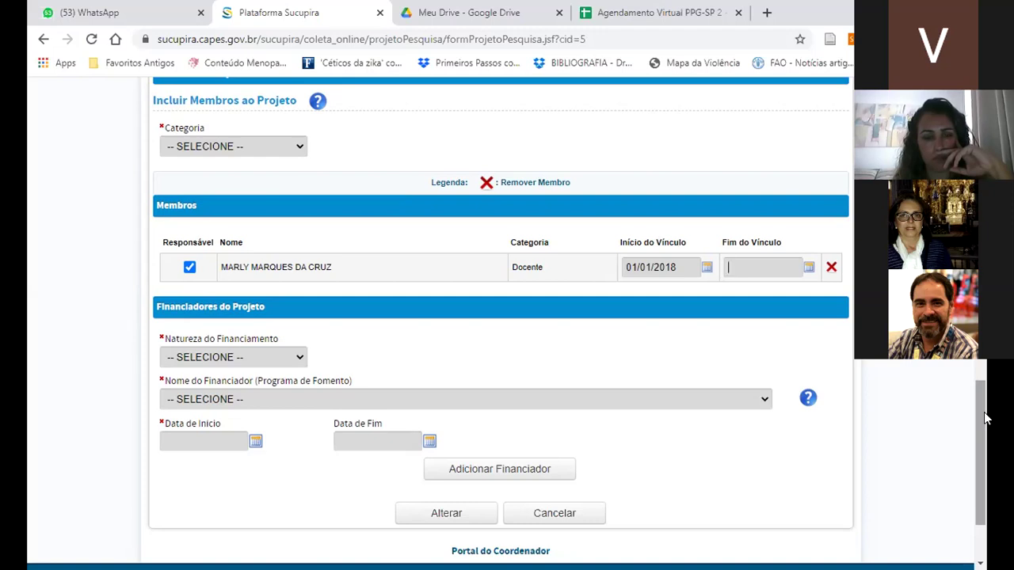
left_click(301, 149)
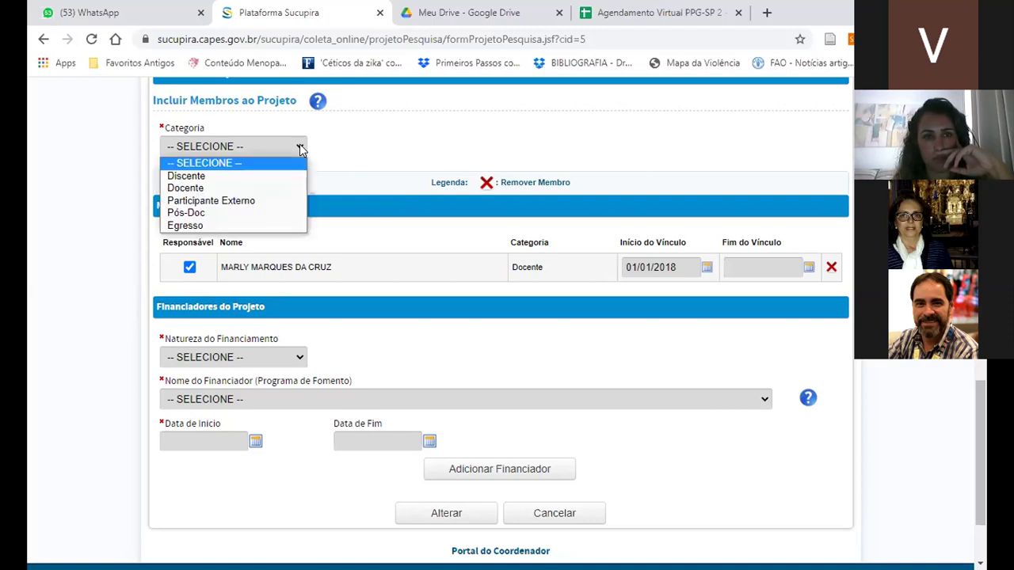
left_click(280, 175)
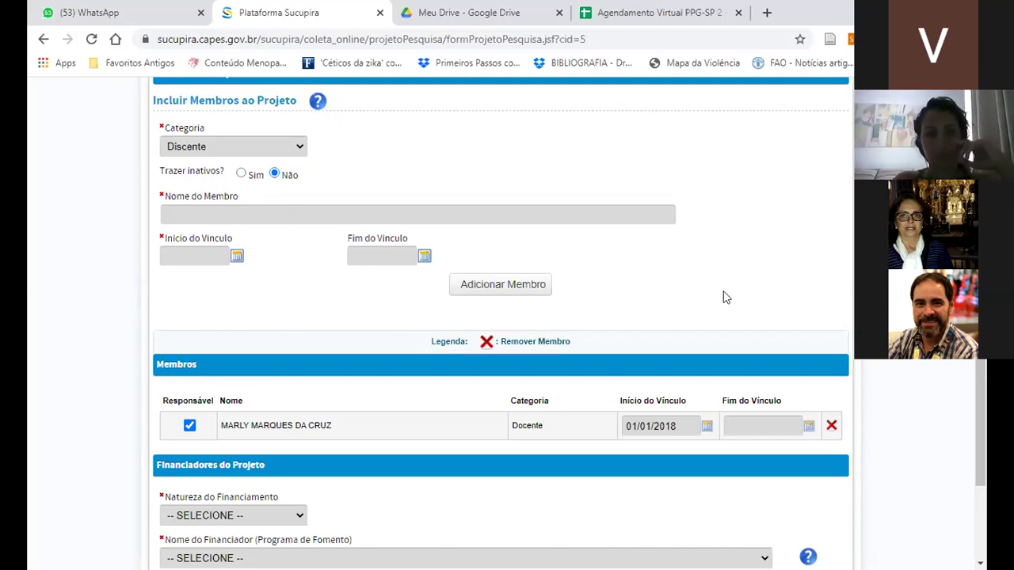
View the Natureza do Financiamento options under Financiadores do Projeto, and go back over the form from Dados Básicos to Membros do Projeto
left_click_drag(985, 369, 987, 407)
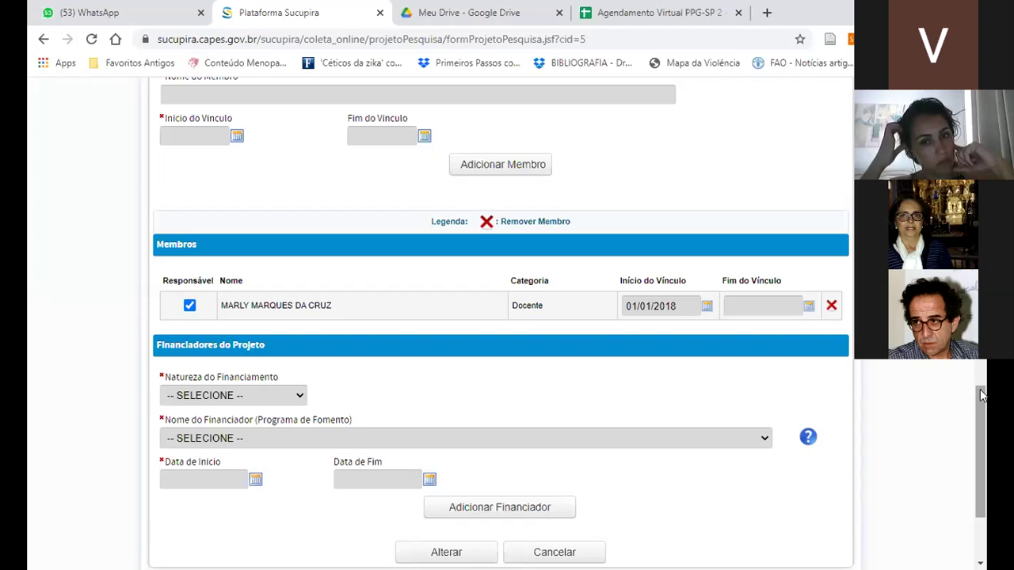
left_click_drag(981, 397, 986, 418)
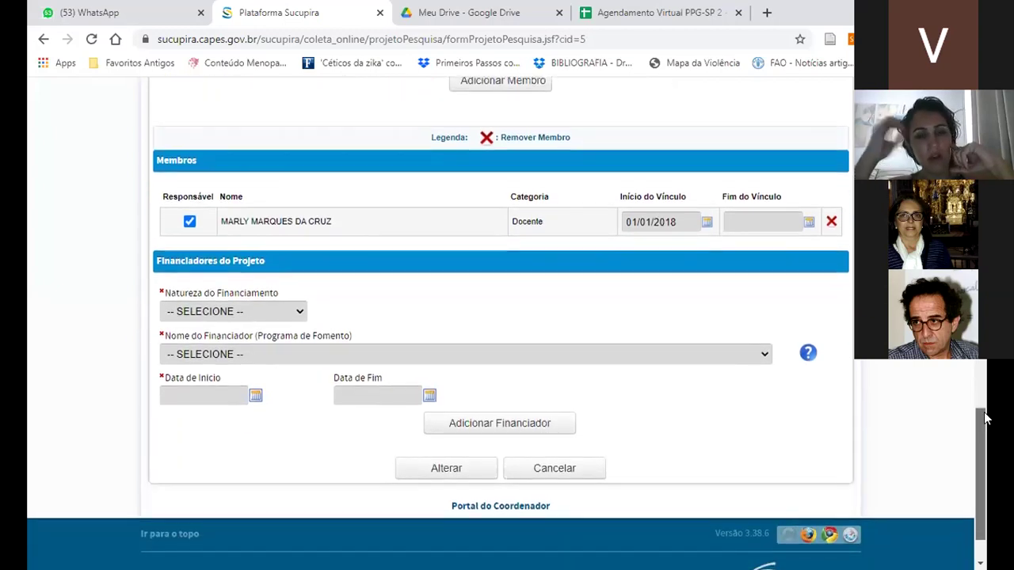
left_click(254, 312)
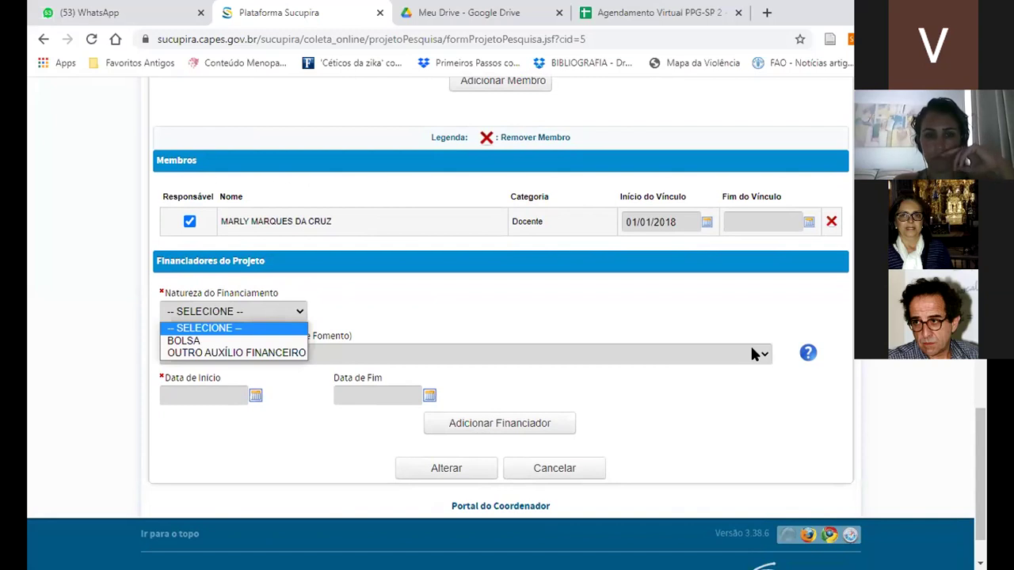
left_click_drag(983, 428, 982, 358)
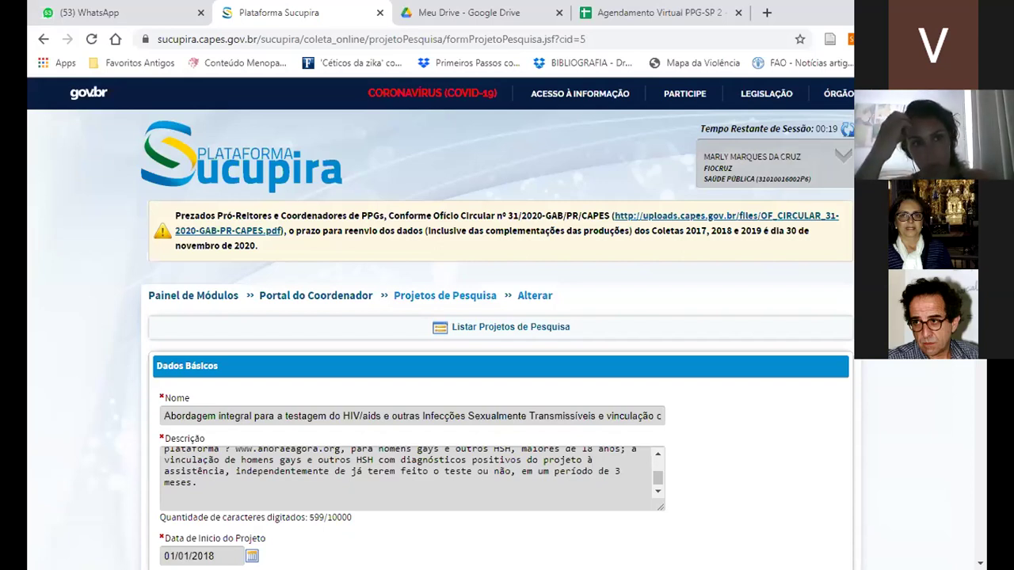
scroll(507, 316, "down", 3)
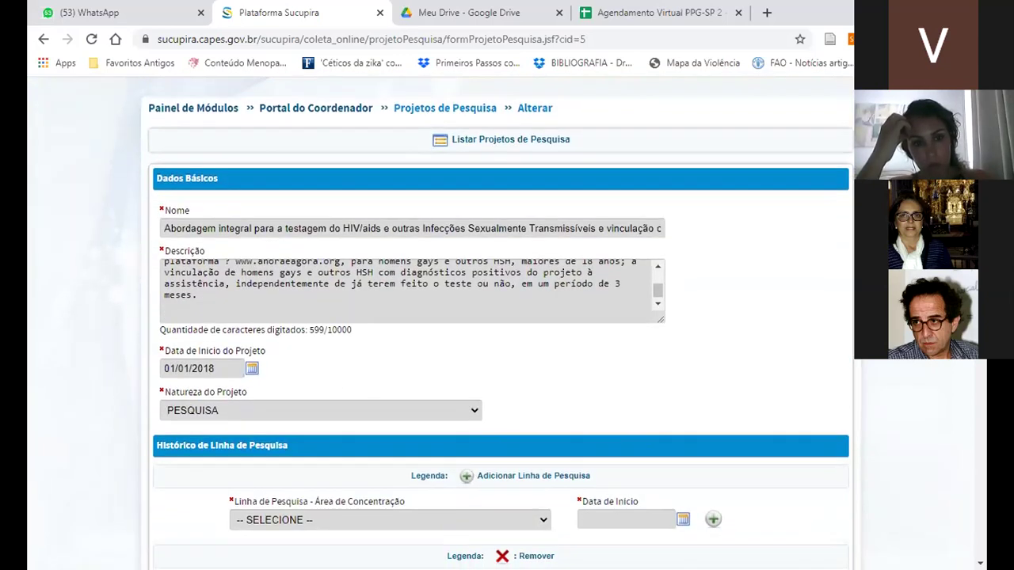
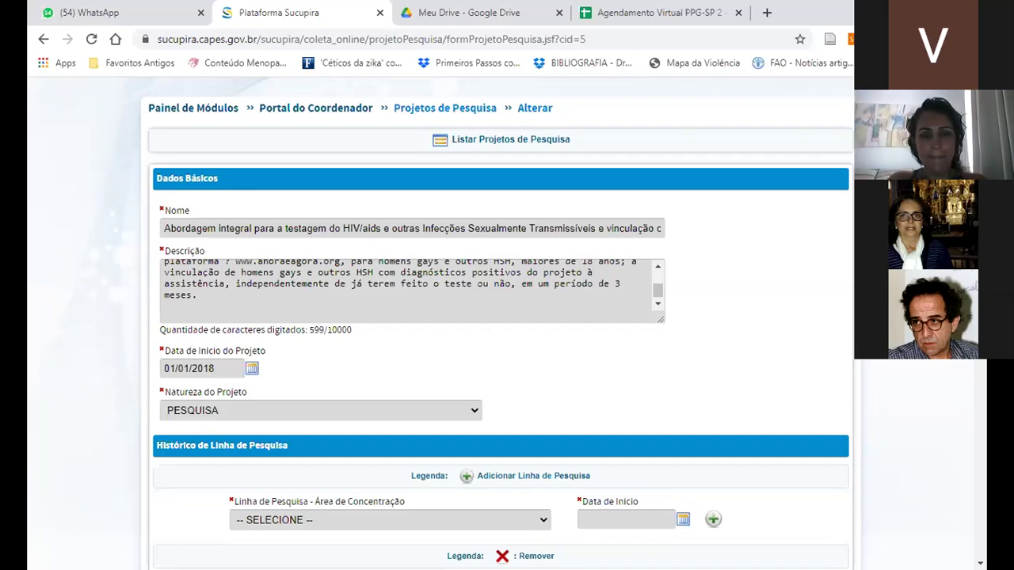
scroll(499, 317, "down", 5)
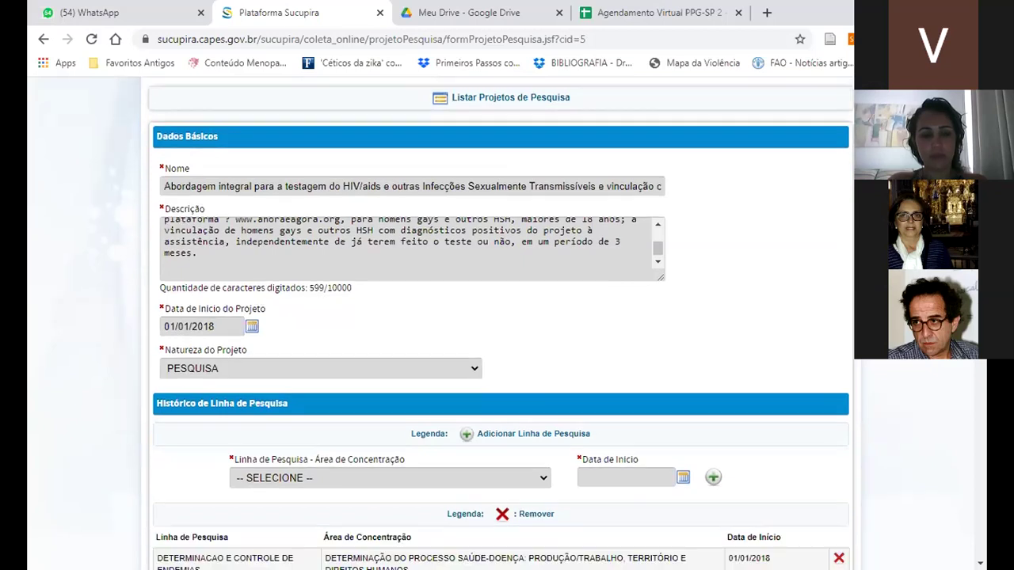
scroll(986, 387, "down", 5)
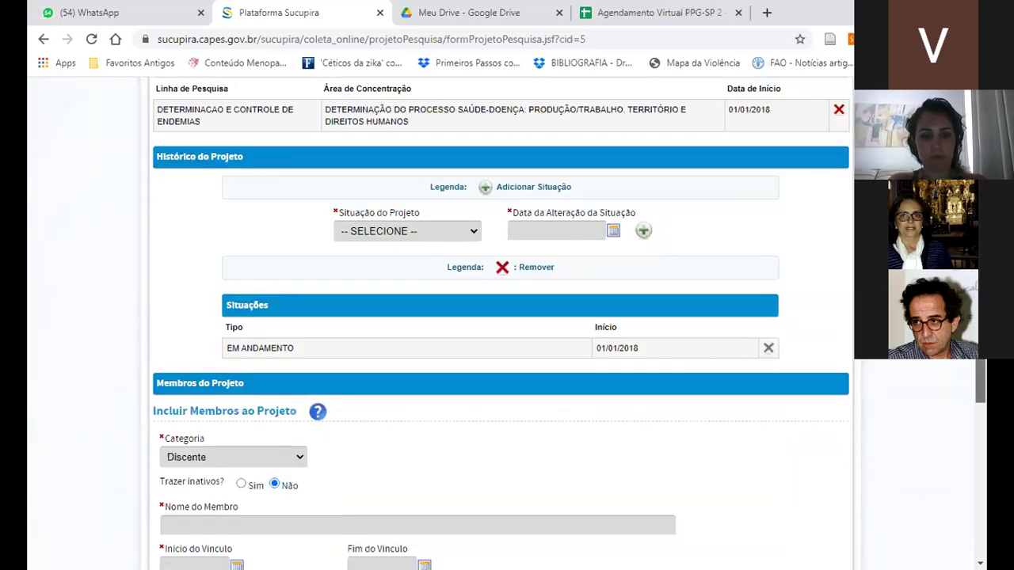
Leave the project form without saving, return to the Portal do Coordenador and look over its Programa, Pessoas and Produções Acadêmicas modules
left_click_drag(986, 388, 987, 210)
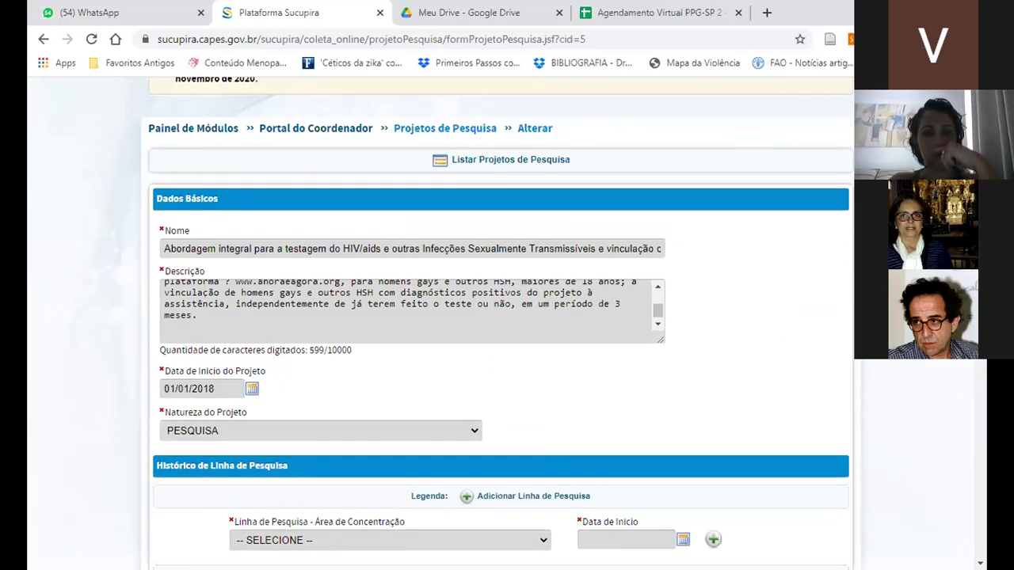
scroll(500, 317, "up", 2)
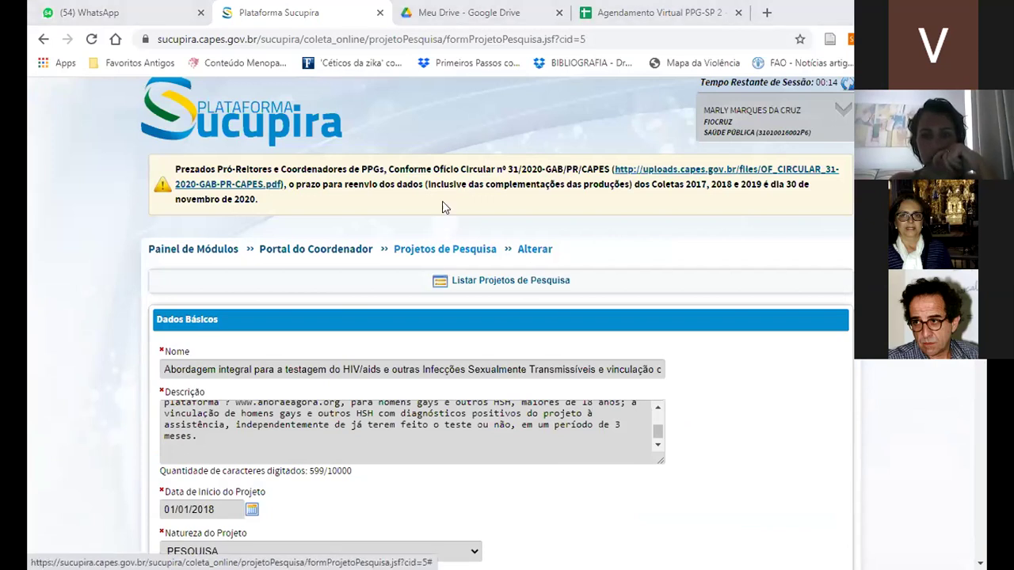
left_click(337, 251)
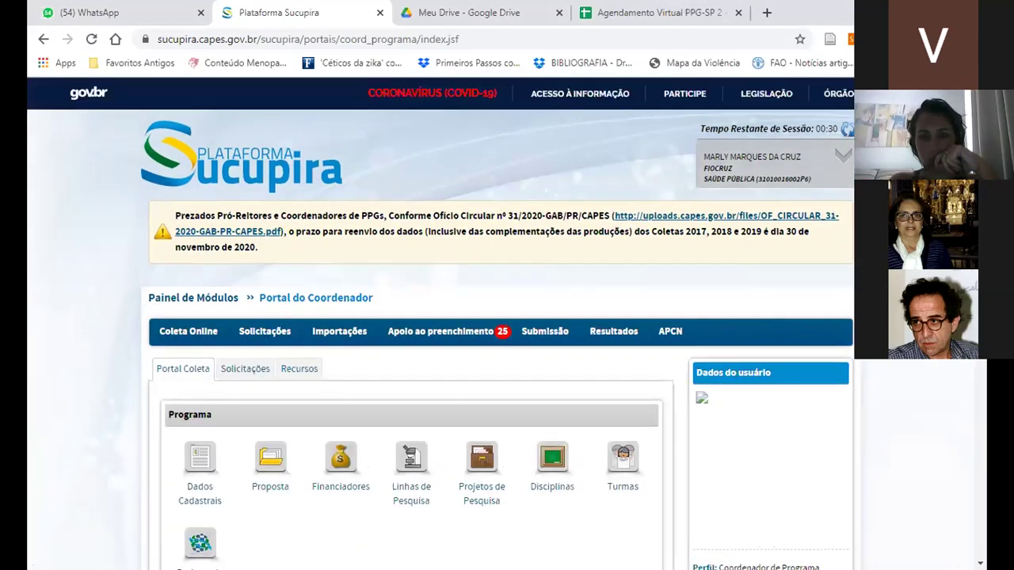
scroll(745, 241, "down", 2)
scroll(441, 323, "down", 1)
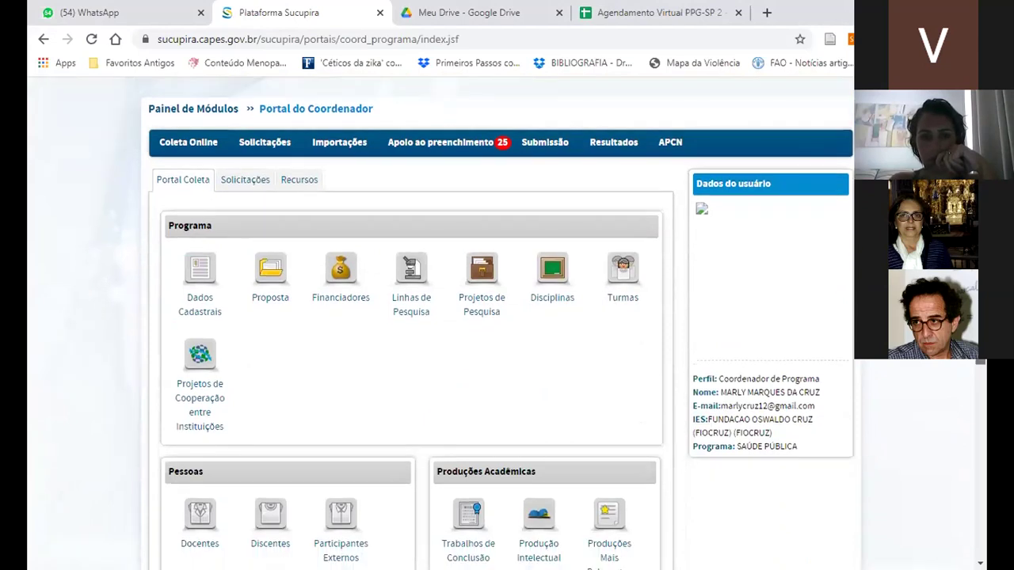
Open the Disciplinas module from the Programa section to reach its discipline listing
scroll(507, 323, "down", 1)
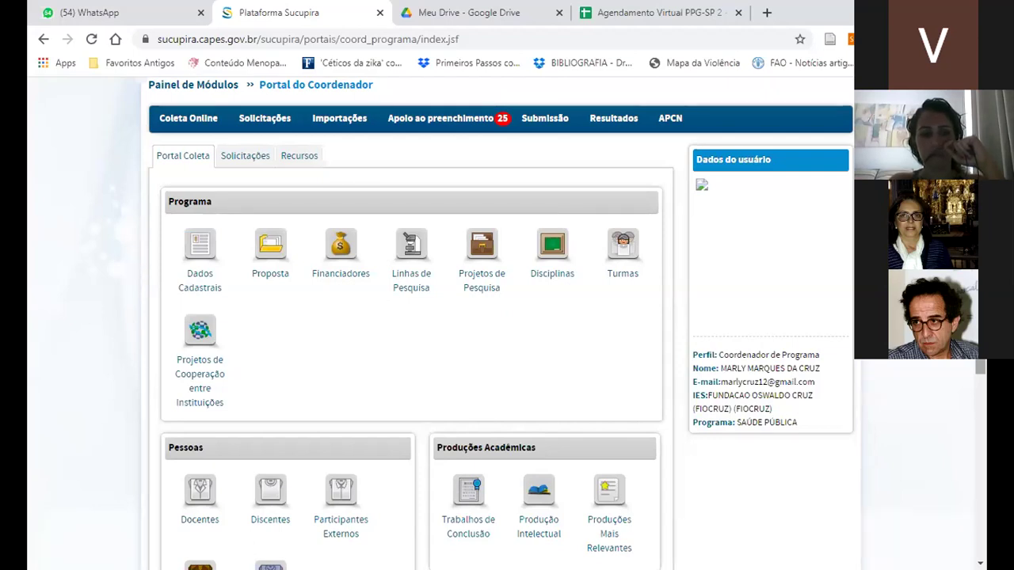
left_click(553, 265)
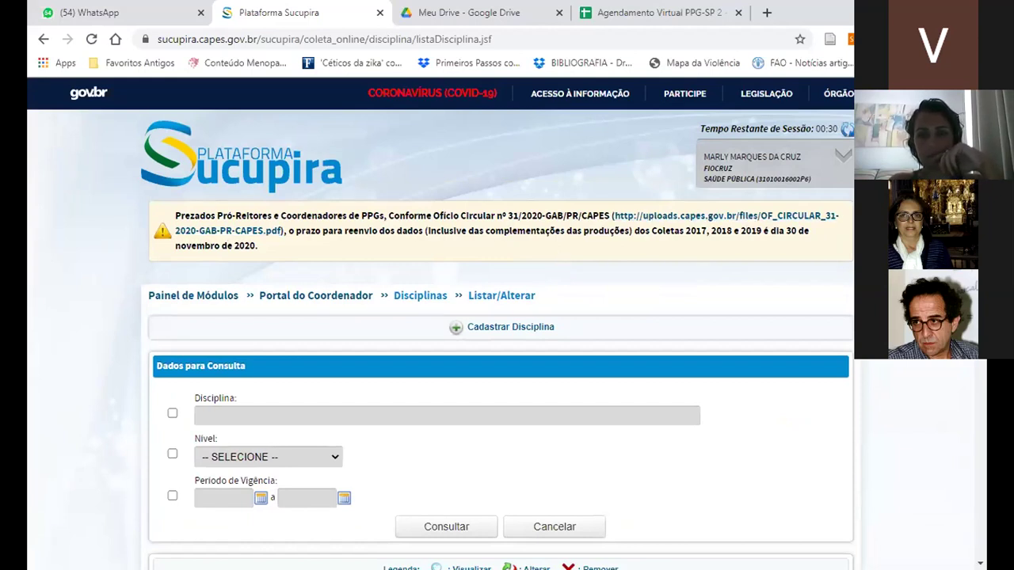
scroll(442, 323, "down", 1)
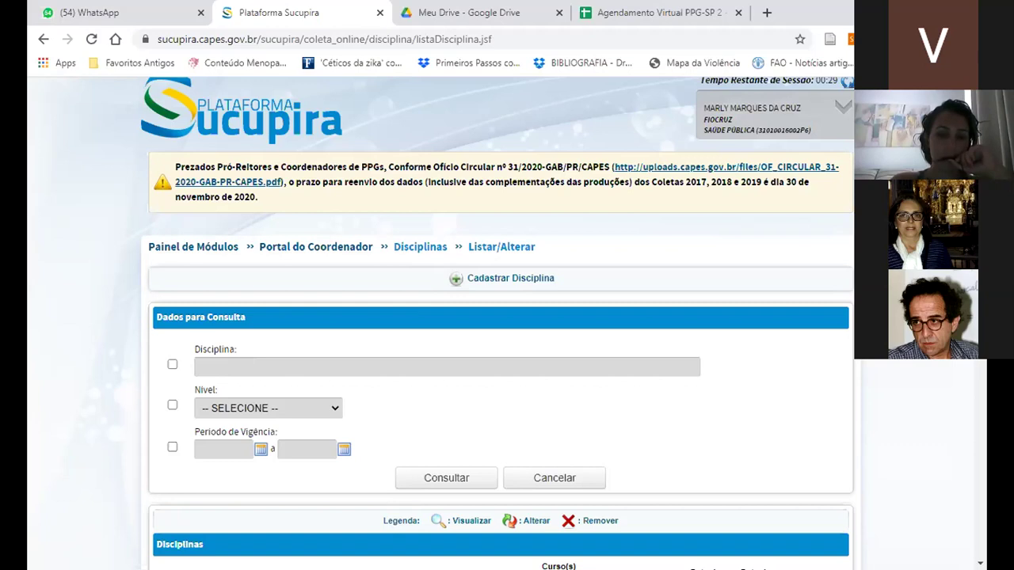
scroll(507, 323, "down", 2)
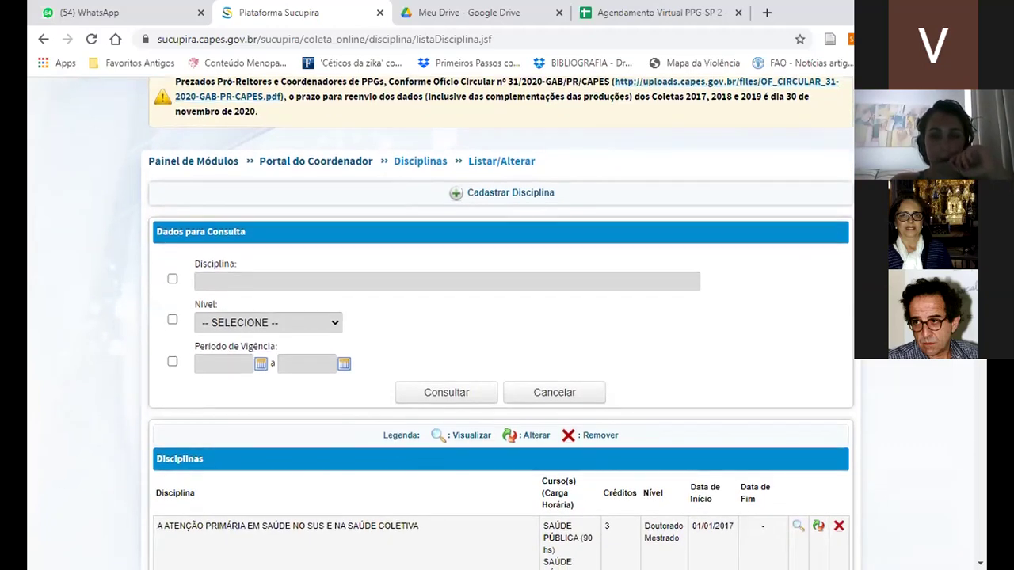
Look over the Dados para Consulta filters, the actions legend and the first entries of the Disciplinas list
scroll(507, 323, "up", 1)
scroll(507, 324, "down", 3)
scroll(507, 323, "up", 3)
scroll(507, 323, "up", 3)
scroll(507, 323, "down", 4)
scroll(501, 323, "up", 2)
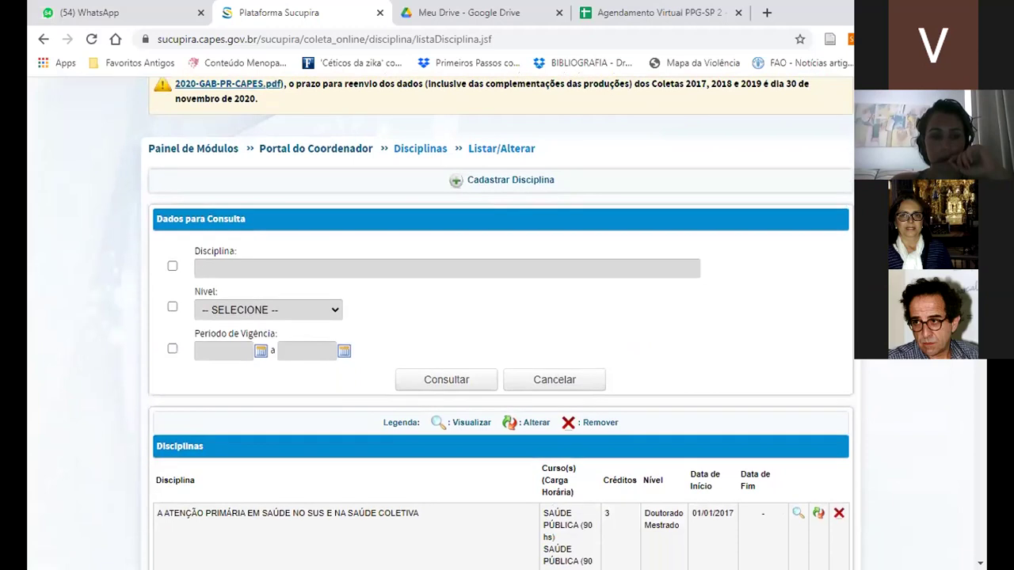
scroll(507, 324, "down", 2)
scroll(348, 165, "up", 2)
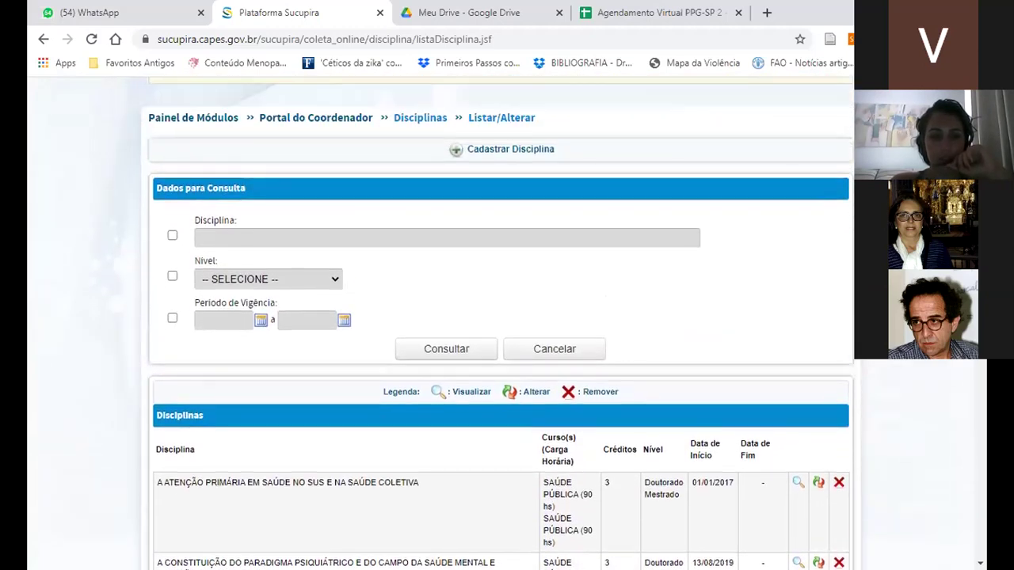
scroll(500, 323, "up", 1)
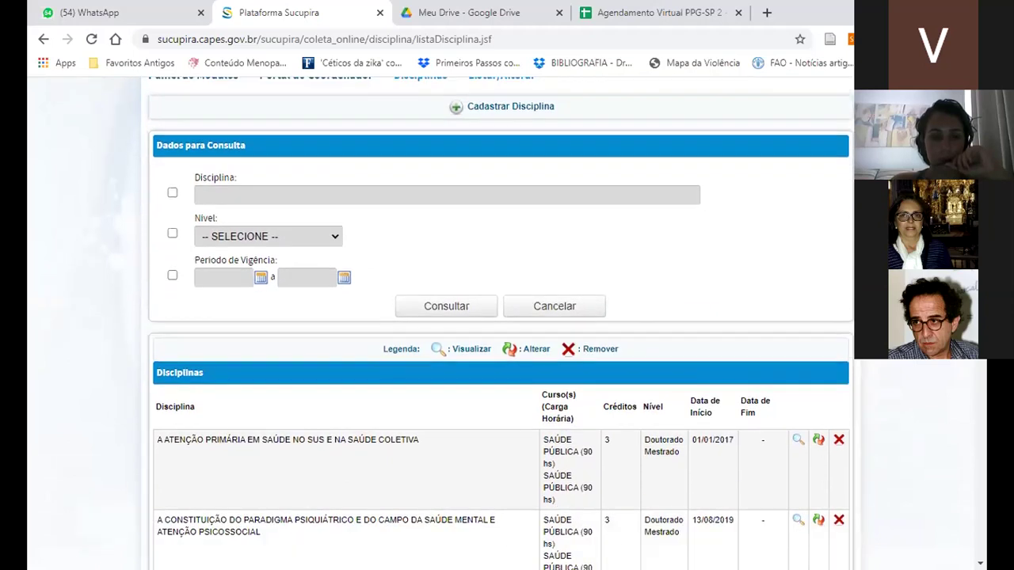
scroll(499, 317, "up", 2)
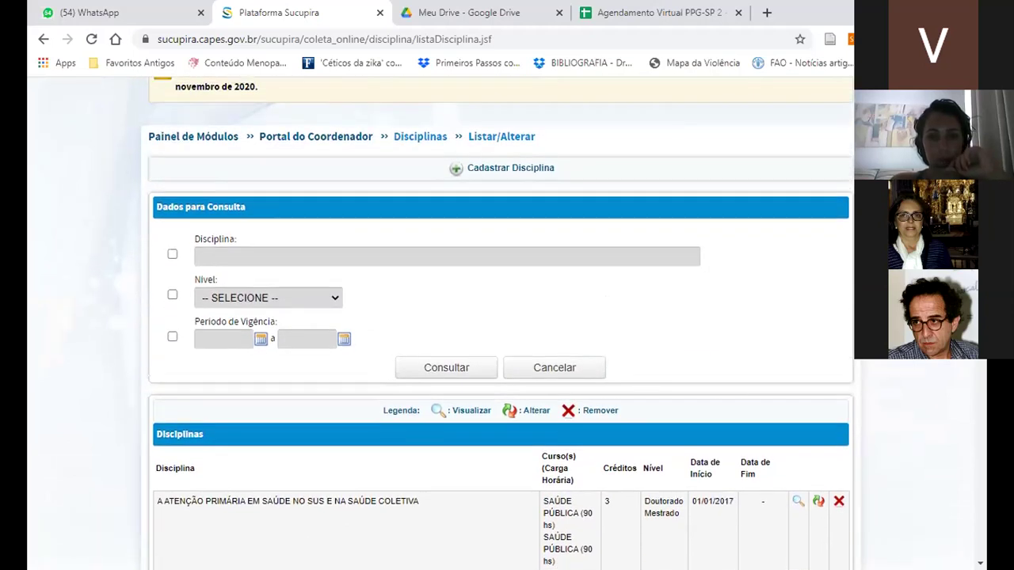
scroll(499, 317, "up", 1)
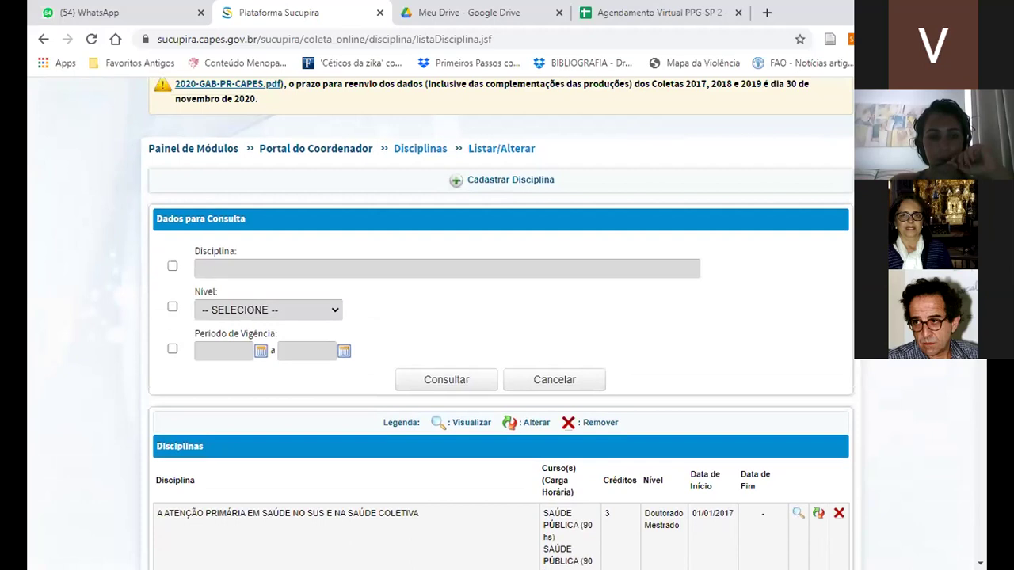
scroll(499, 317, "up", 1)
scroll(499, 317, "down", 3)
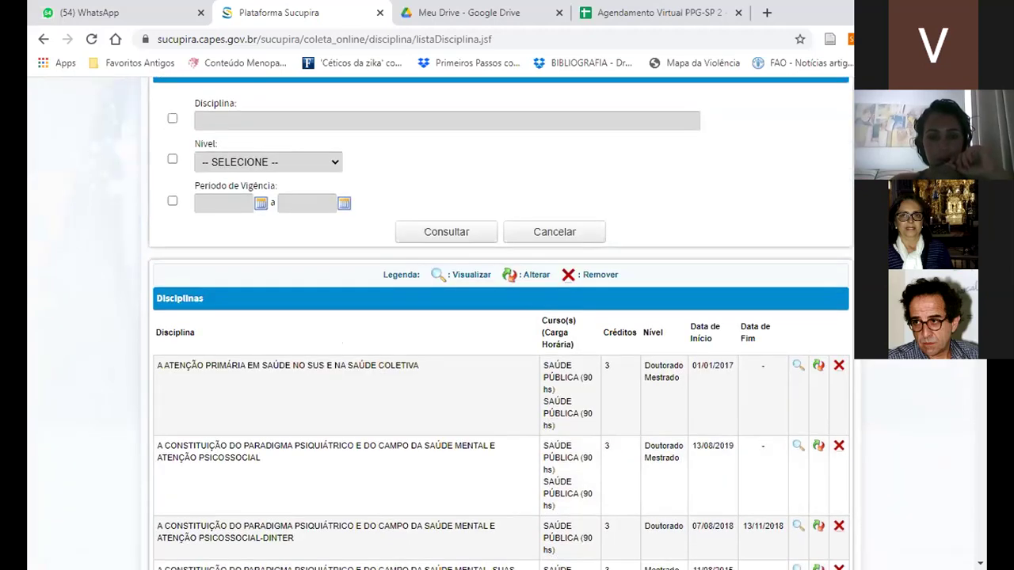
scroll(499, 317, "up", 3)
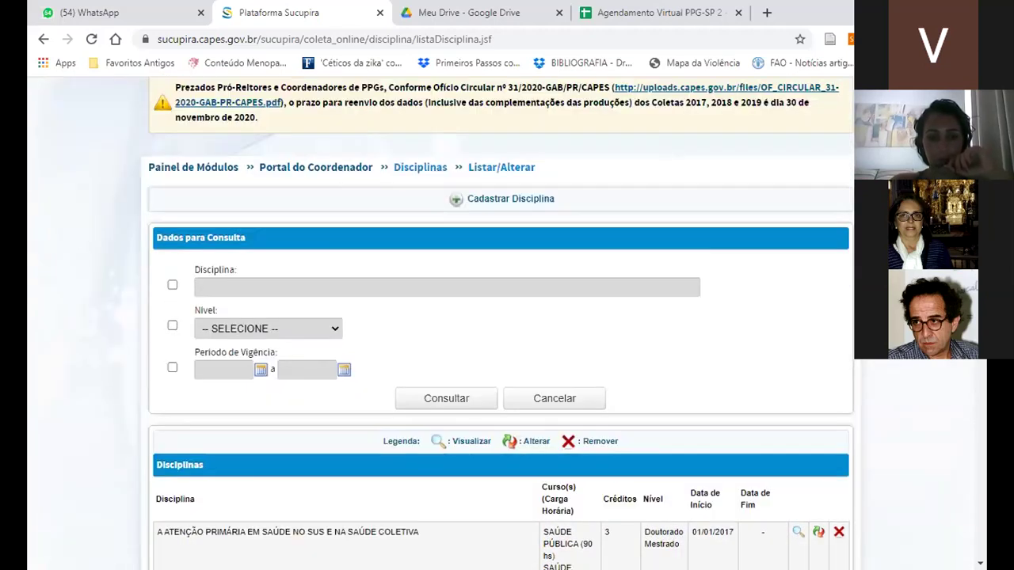
Open the discipline "A ATENÇÃO PRIMÁRIA EM SAÚDE NO SUS E NA SAÚDE COLETIVA" for alteration and review its Dados Básicos, Ementa and Bibliografia
left_click(818, 533)
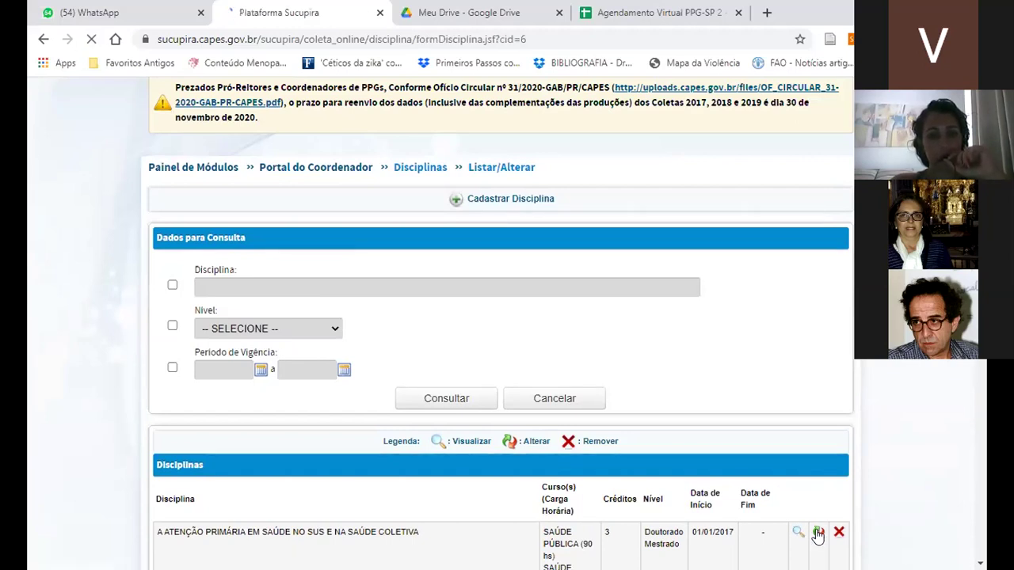
scroll(986, 362, "down", 3)
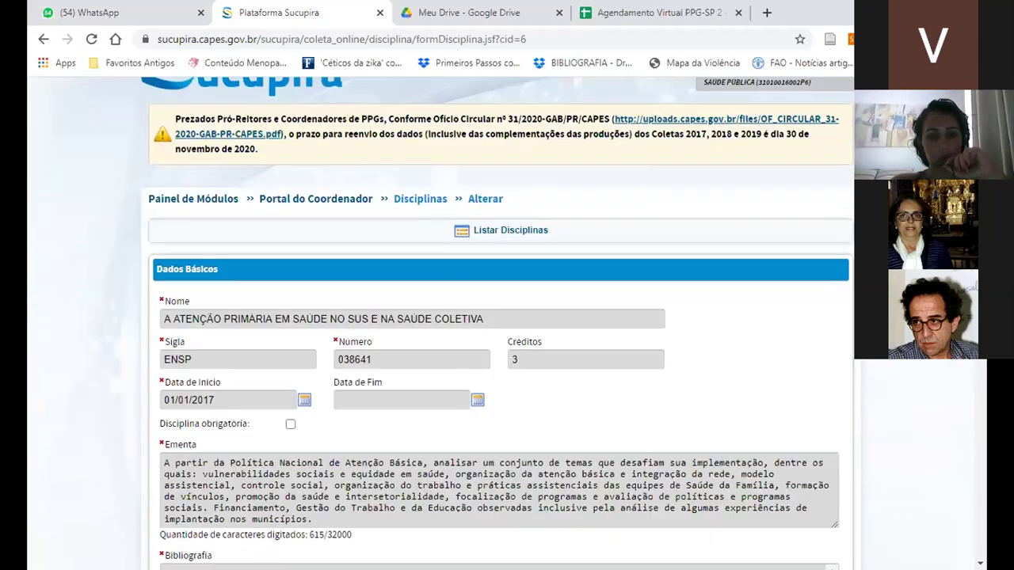
scroll(987, 364, "down", 2)
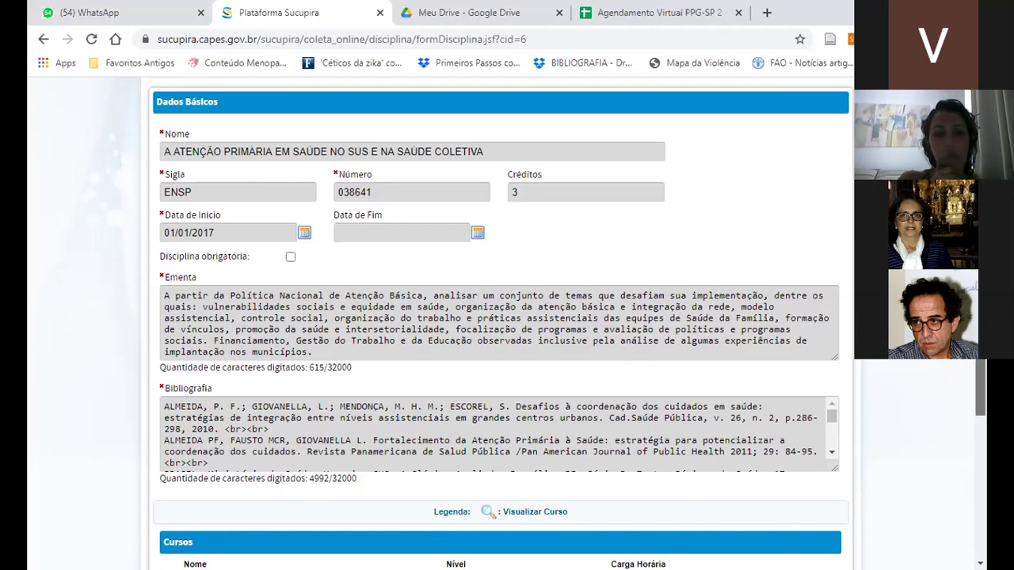
scroll(507, 325, "up", 1)
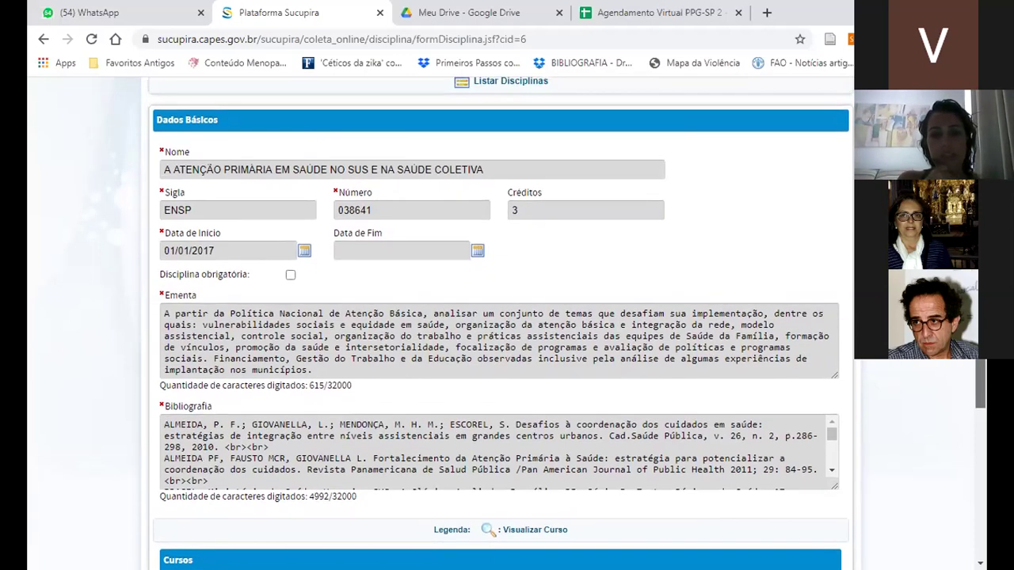
scroll(507, 325, "down", 2)
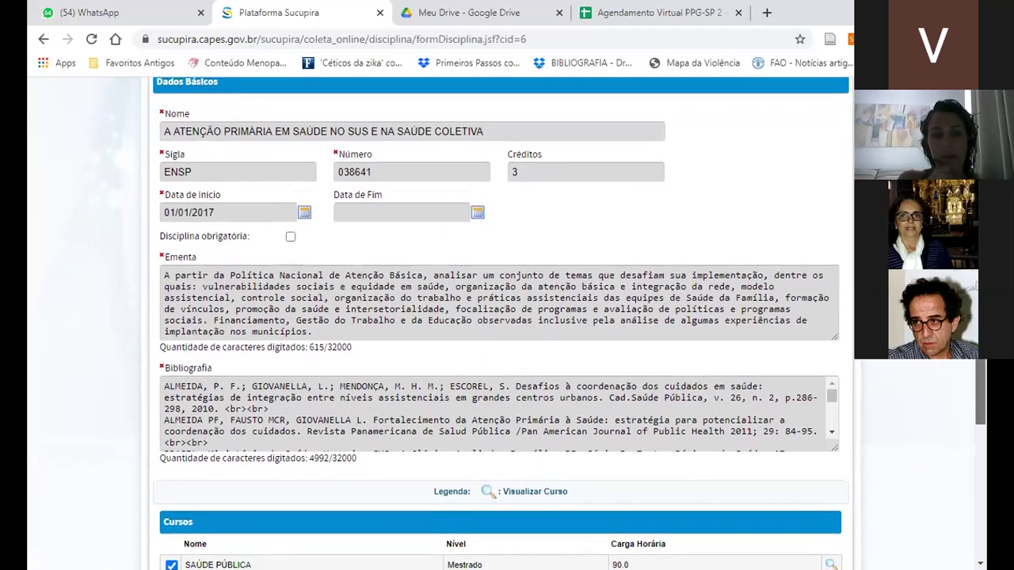
scroll(507, 325, "up", 2)
scroll(507, 324, "up", 3)
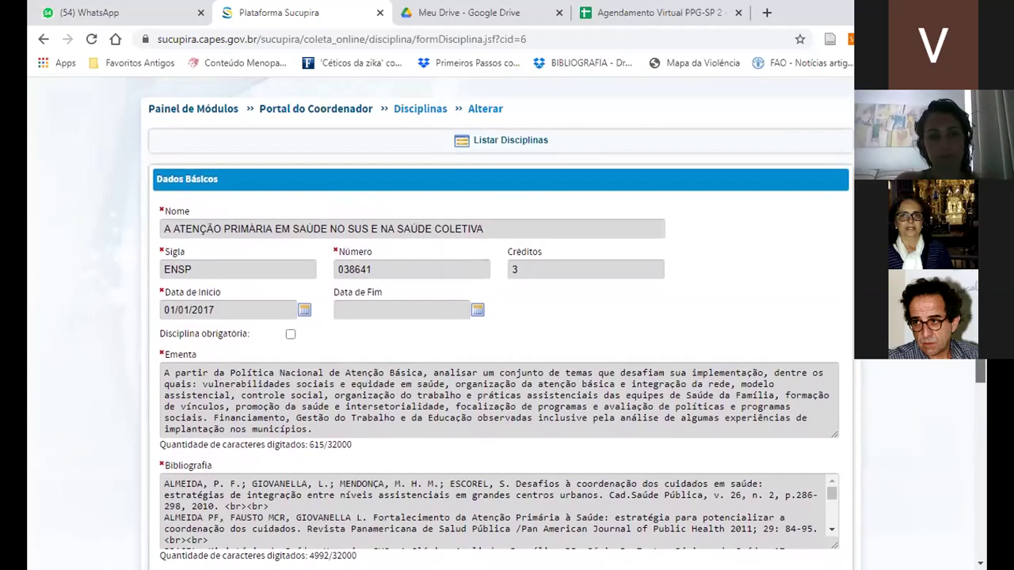
scroll(507, 325, "up", 2)
scroll(507, 325, "down", 2)
scroll(507, 325, "down", 1)
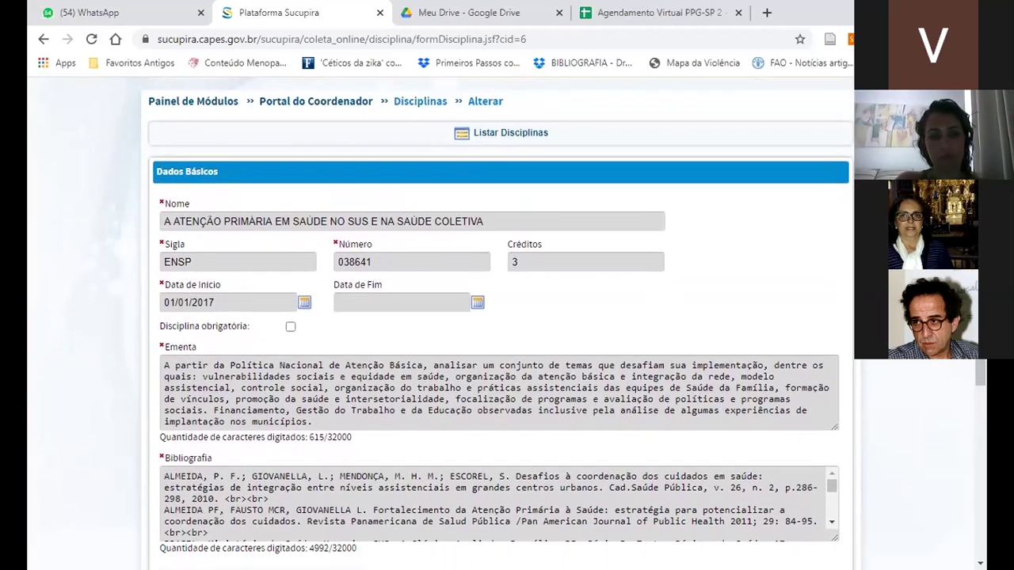
Review the discipline's Cursos and view the available Área(s) de Concentração Obrigatória(s) à Disciplina options without choosing one
scroll(507, 325, "down", 1)
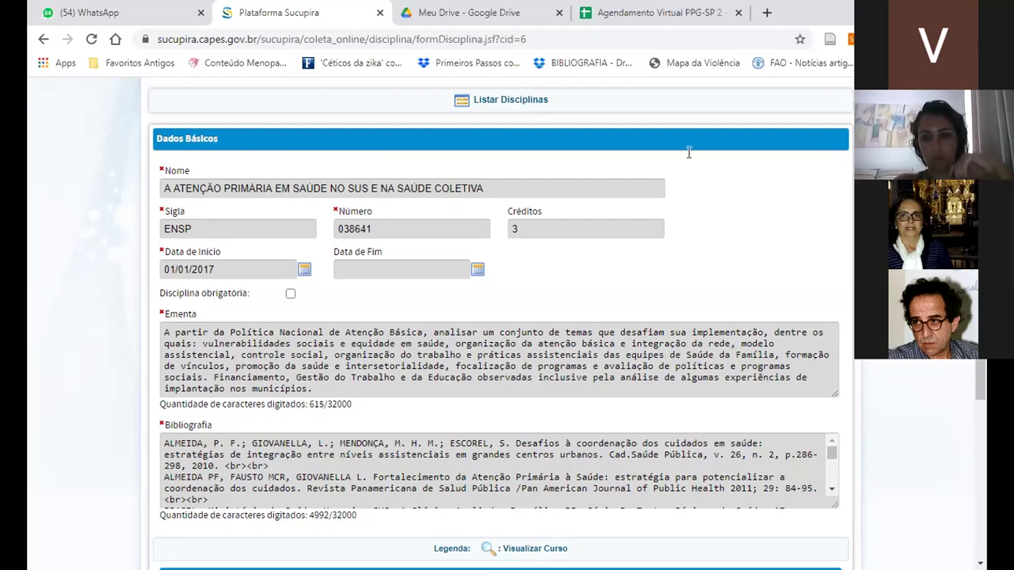
scroll(980, 380, "down", 3)
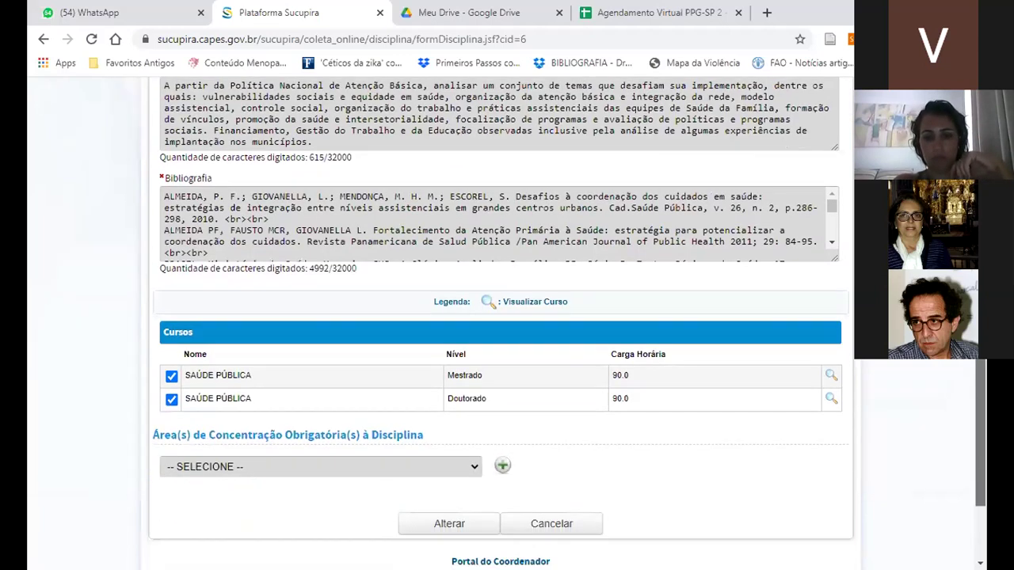
scroll(987, 364, "down", 2)
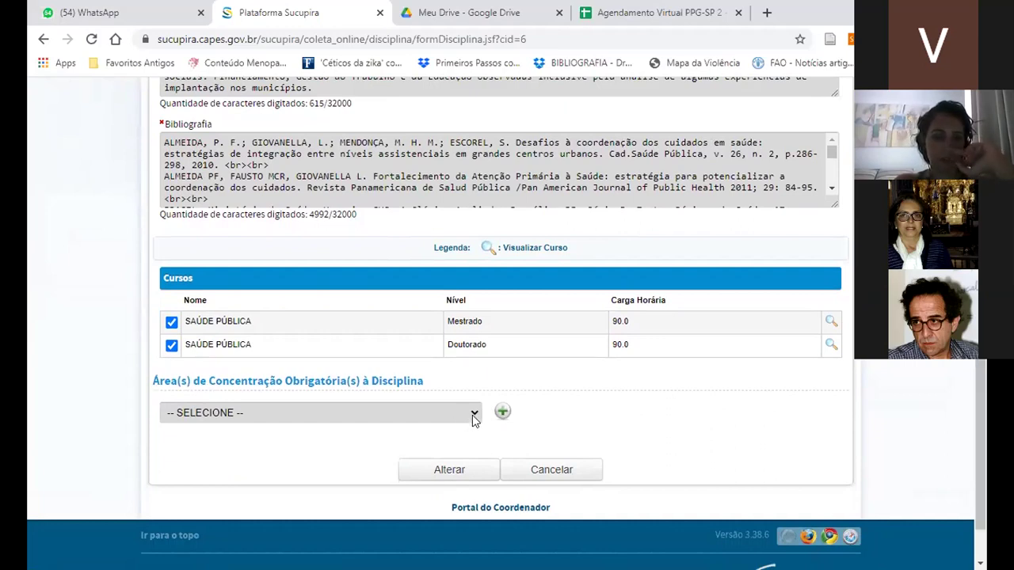
left_click(473, 416)
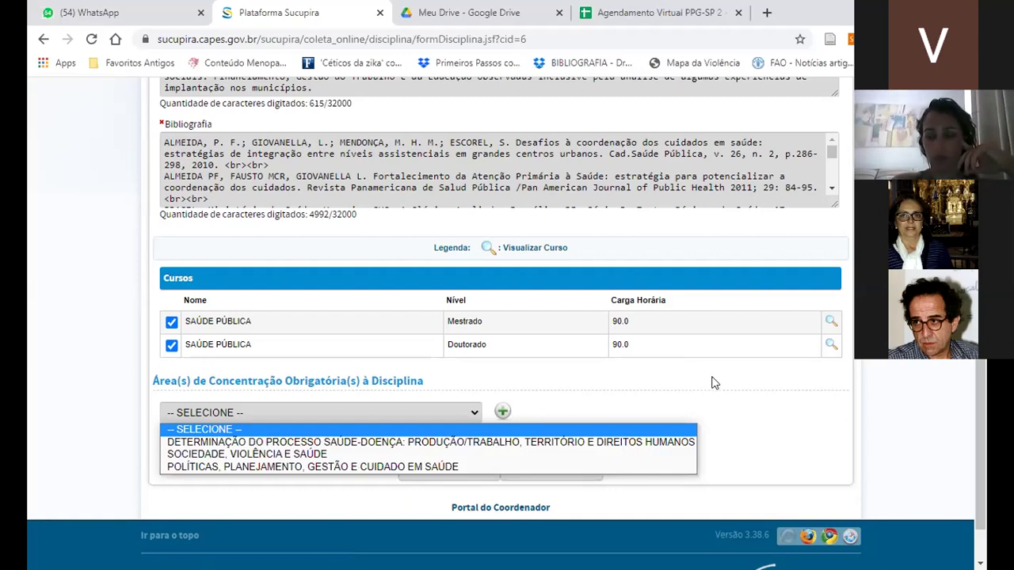
left_click(985, 475)
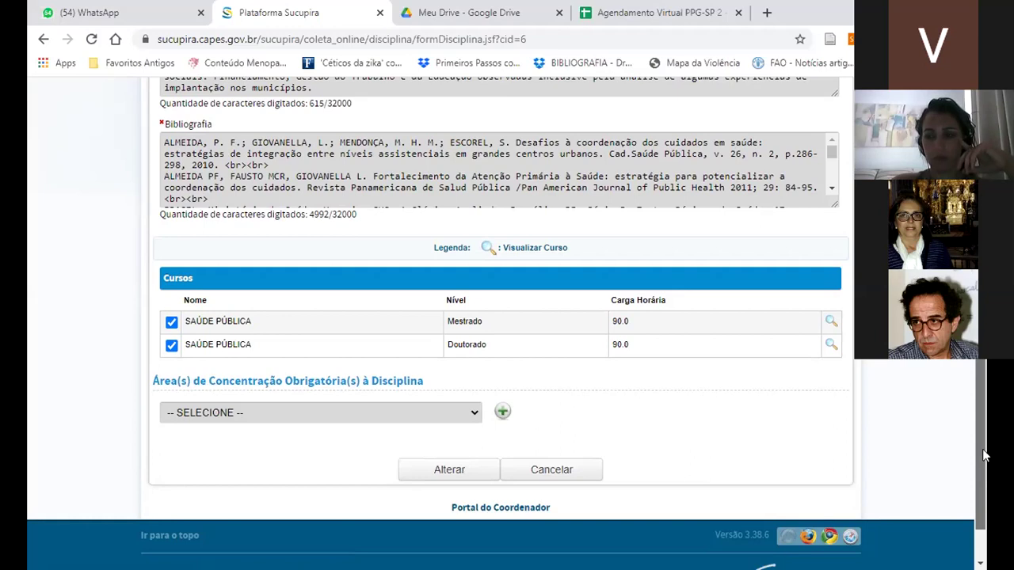
Leave the discipline form without saving, go back through the Portal do Coordenador to the Turmas module and look over its query fields
scroll(986, 456, "up", 4)
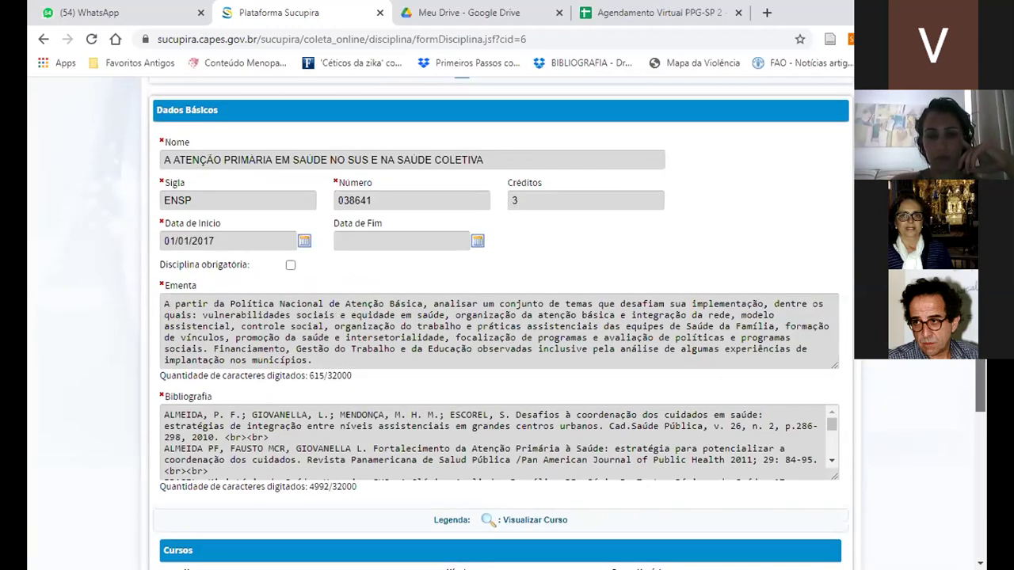
scroll(198, 205, "up", 3)
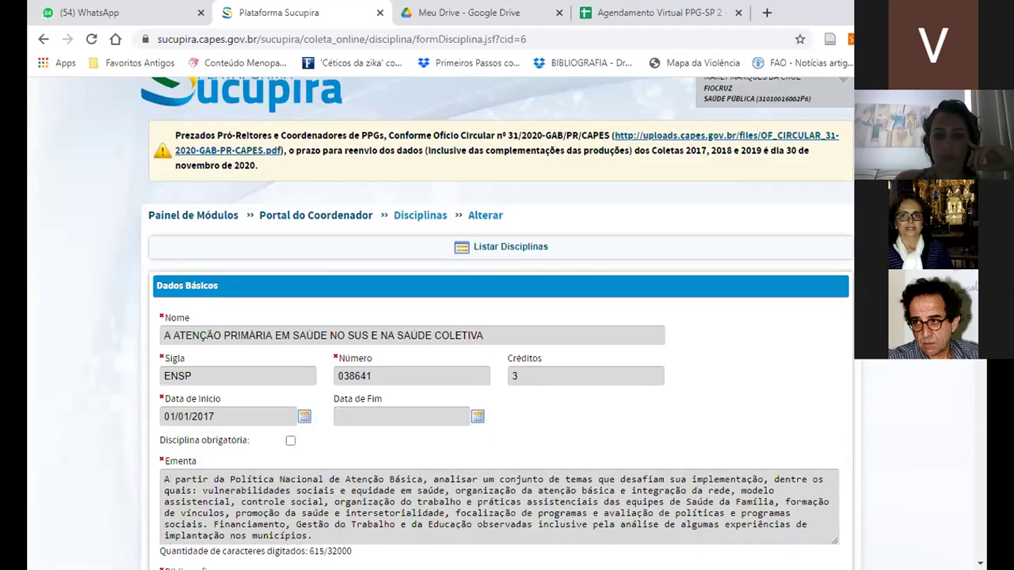
left_click(359, 217)
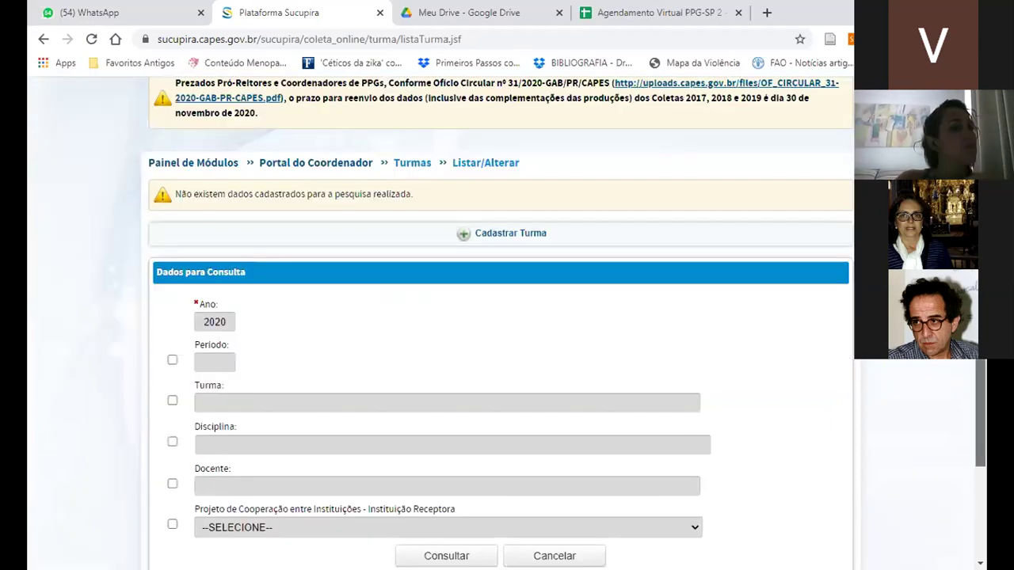
scroll(986, 384, "down", 1)
scroll(985, 385, "down", 3)
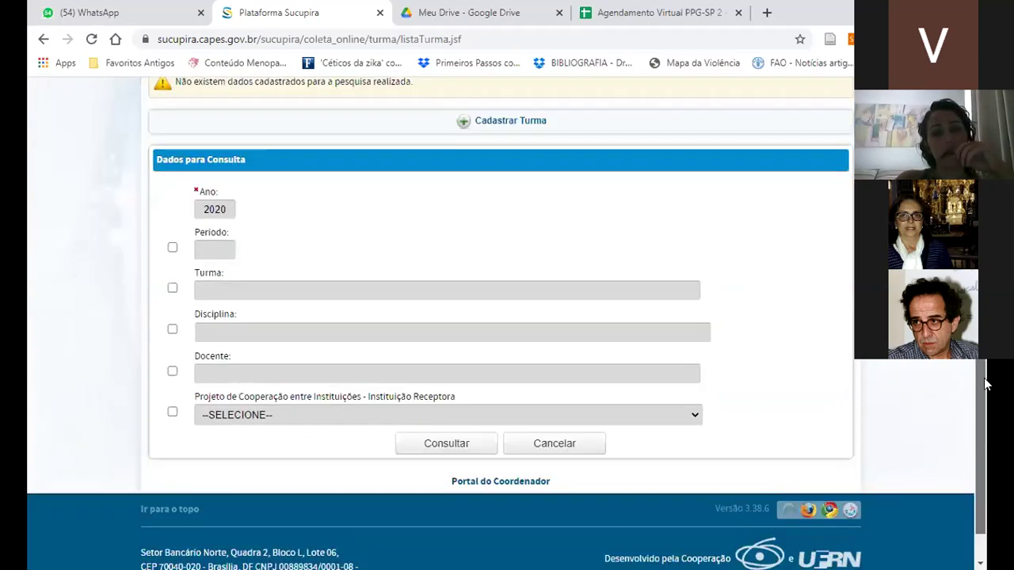
scroll(985, 384, "up", 2)
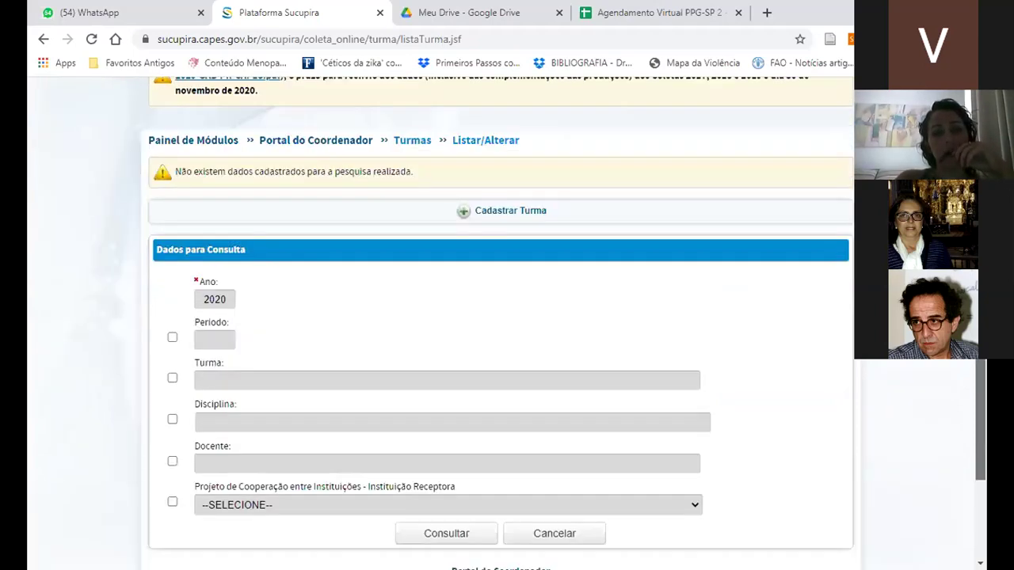
scroll(507, 324, "up", 1)
scroll(548, 323, "up", 1)
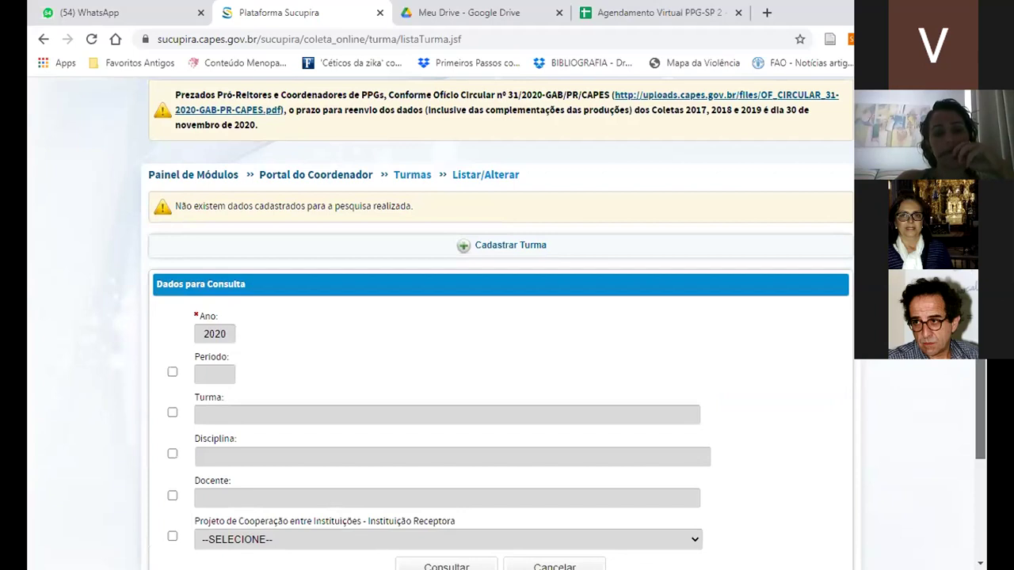
scroll(507, 324, "up", 1)
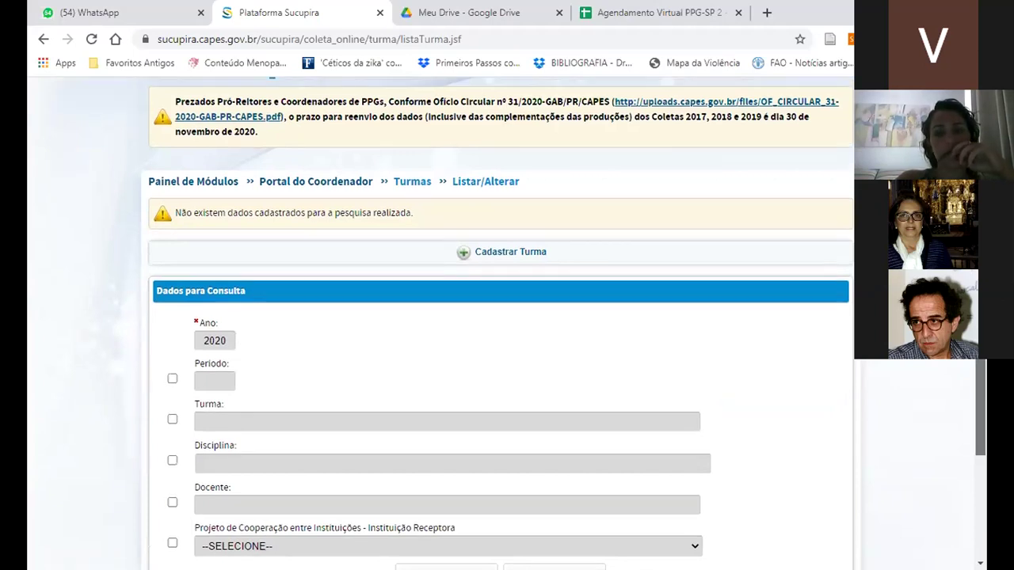
Set the Ano filter to 2019 and run the Turmas query
double_click(228, 339)
left_click(228, 339)
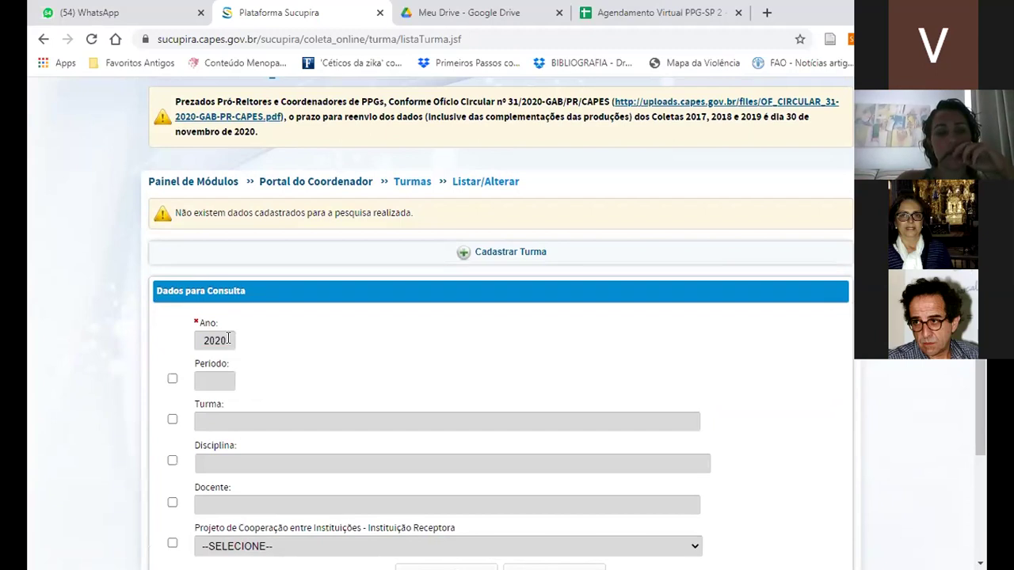
key("BackSpace")
key("BackSpace")
type("19")
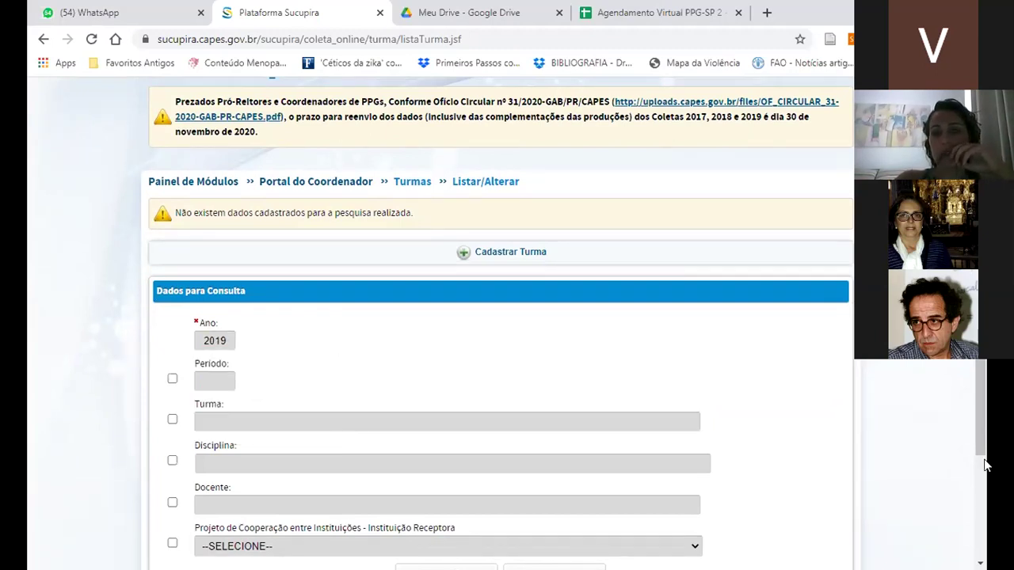
scroll(491, 491, "down", 2)
left_click(458, 477)
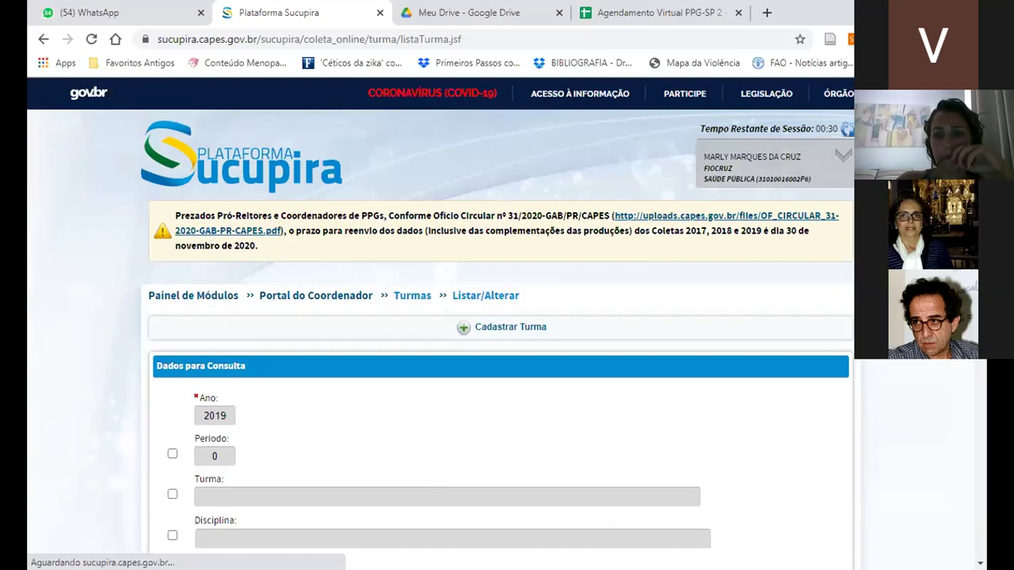
Open the 2/2019 turma of "A CONSTITUIÇÃO DO PARADIGMA PSIQUIÁTRICO E DO CAMPO DA SAÚDE MENTAL E ATENÇÃO PSICOSSOCIAL" for alteration
scroll(499, 317, "down", 2)
scroll(499, 317, "up", 4)
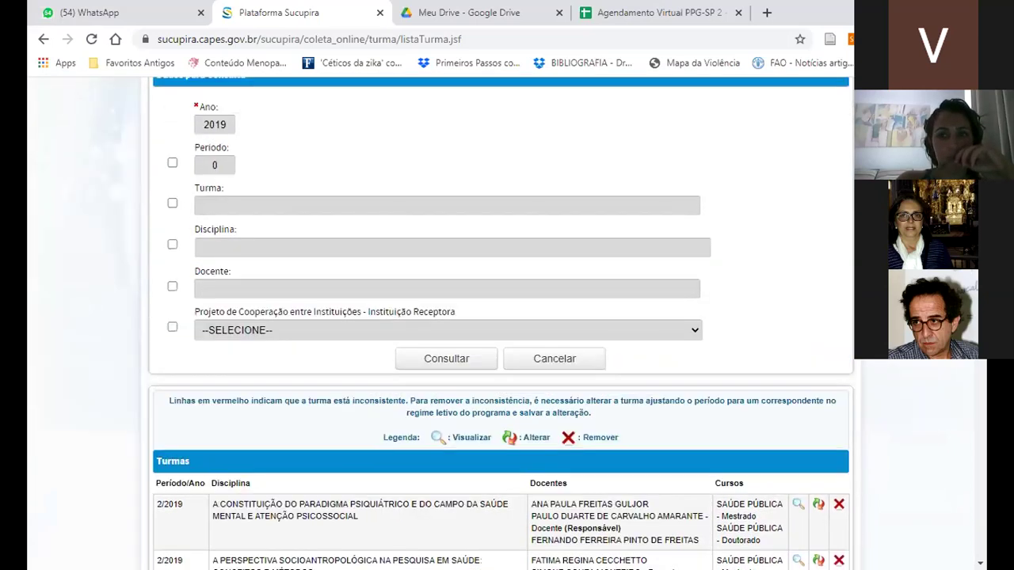
left_click(818, 506)
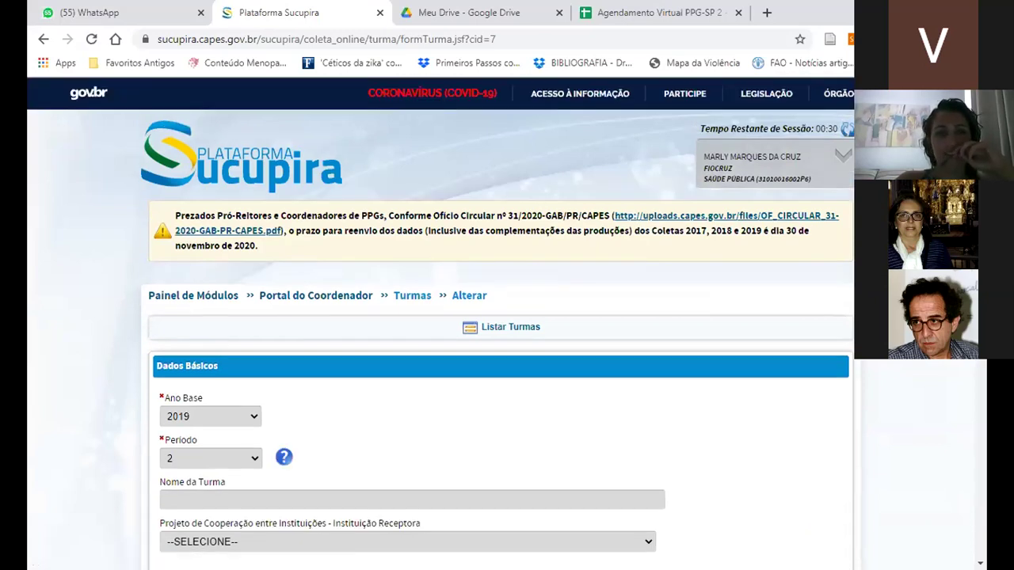
Examine the turma's Dados Básicos, Disciplina and Cursos sections in the alteration form
scroll(828, 501, "down", 3)
scroll(442, 323, "down", 2)
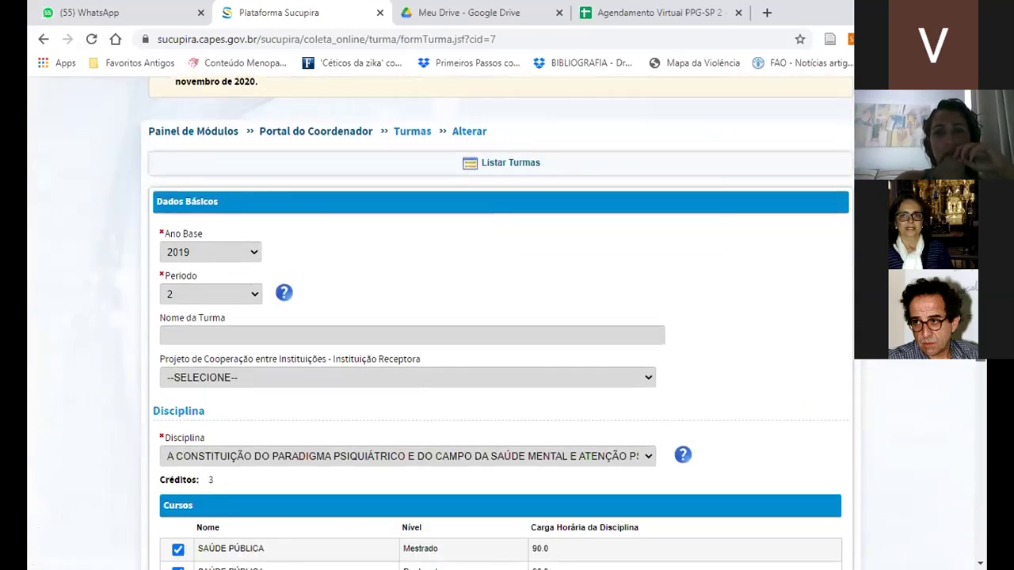
scroll(507, 317, "down", 1)
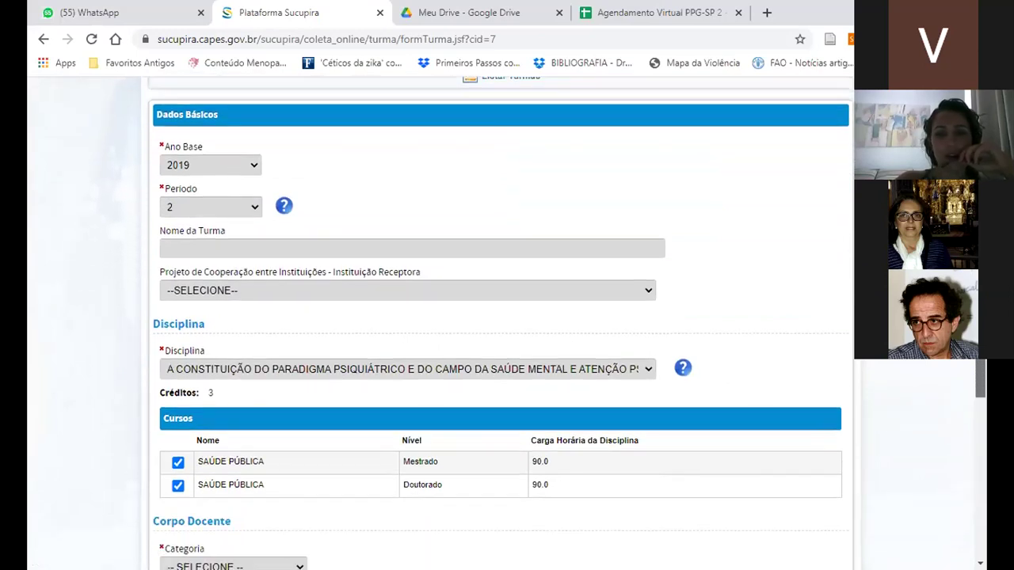
scroll(507, 317, "down", 1)
scroll(507, 317, "down", 1)
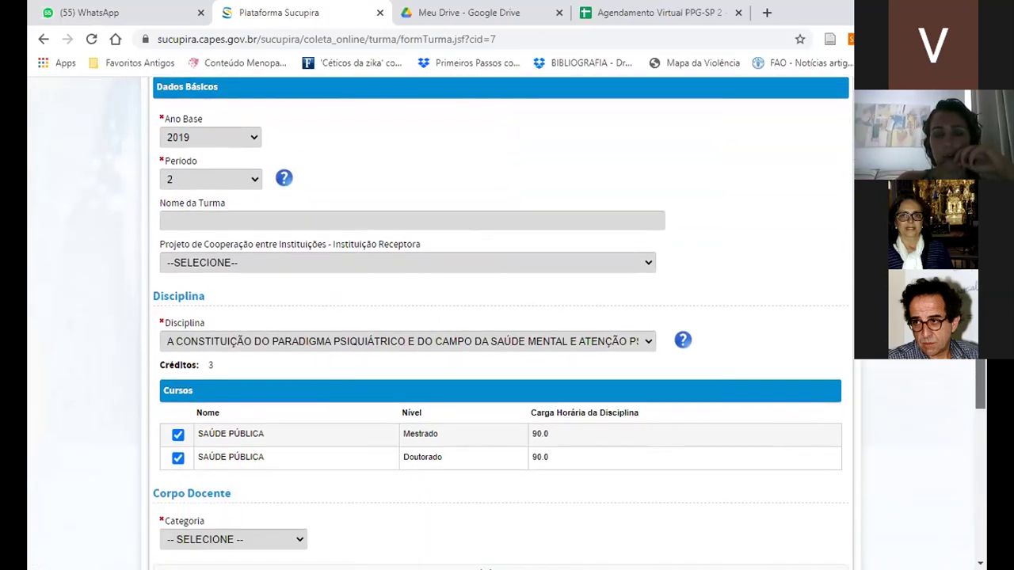
scroll(507, 317, "up", 1)
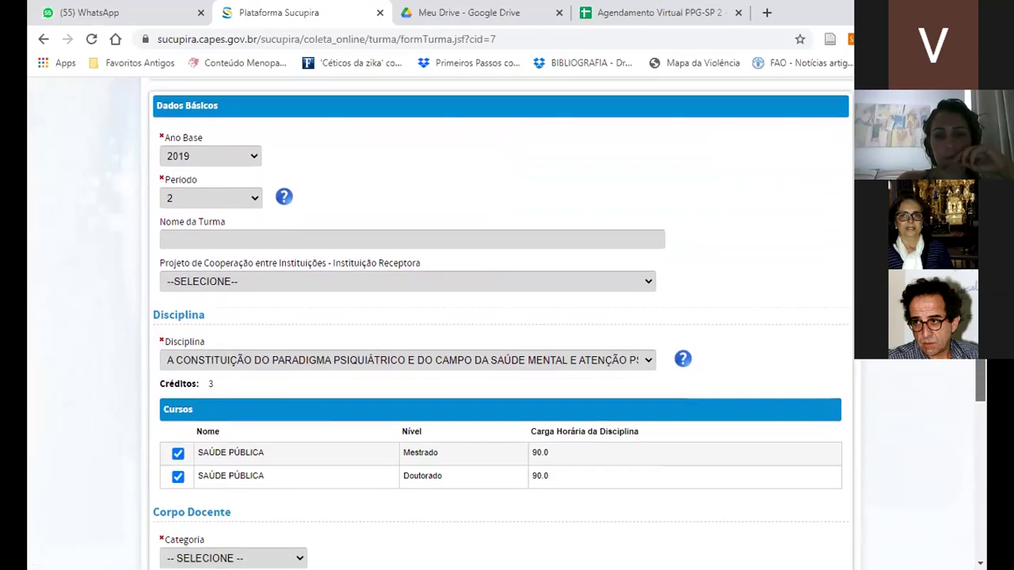
scroll(507, 317, "down", 1)
scroll(508, 317, "down", 1)
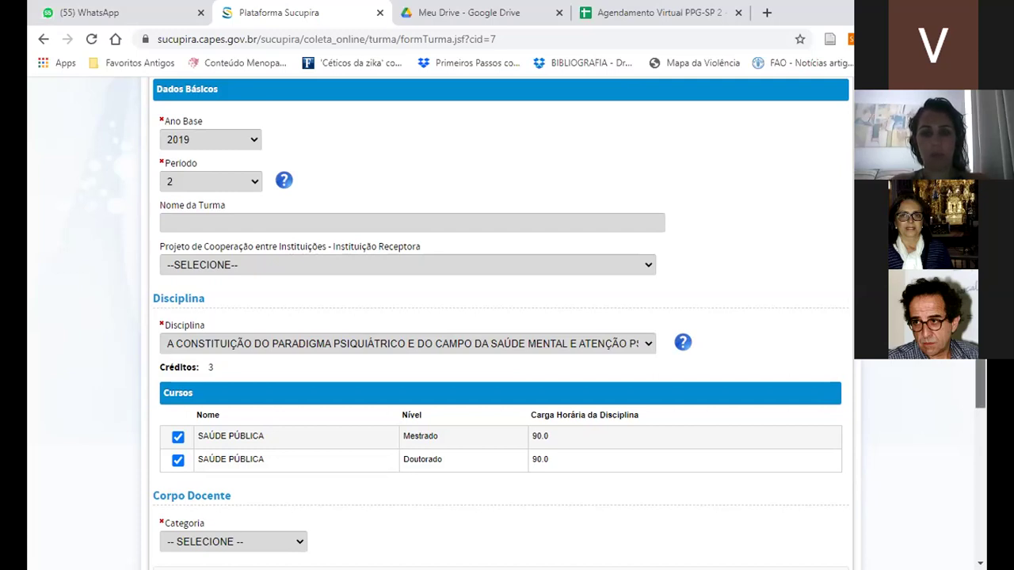
scroll(980, 380, "up", 1)
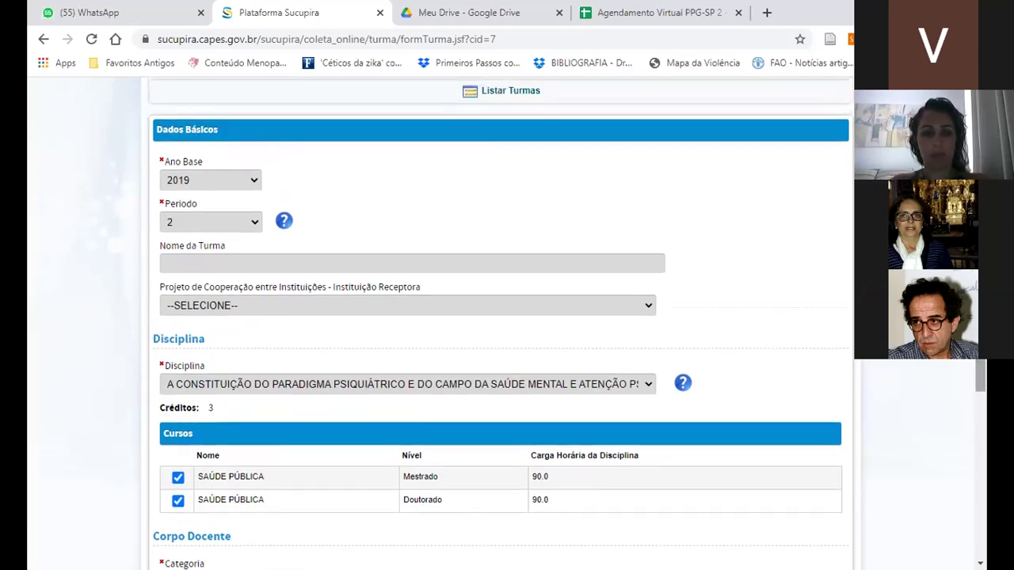
View the available options for Período and Projeto de Cooperação entre Instituições without choosing any
left_click(254, 223)
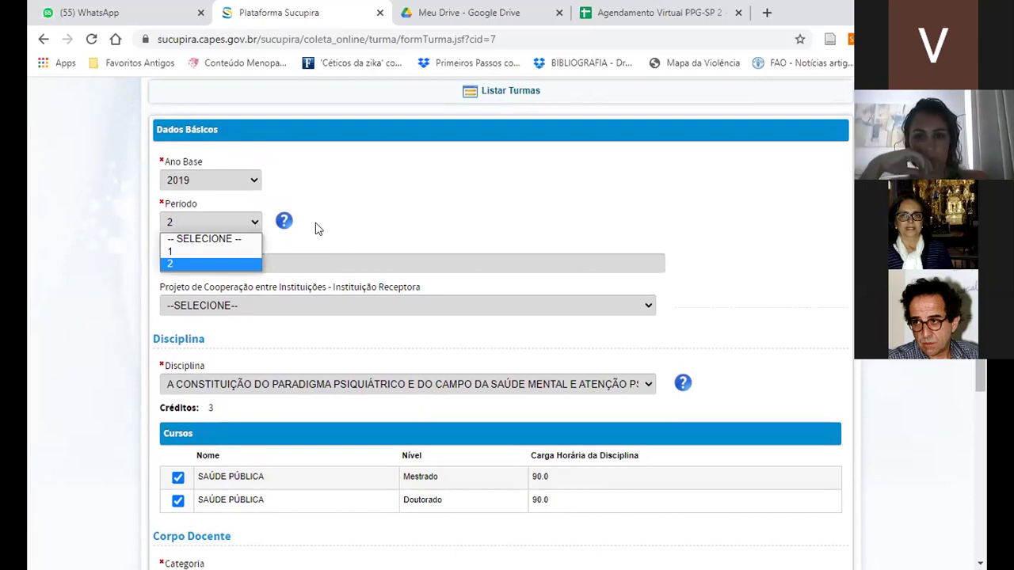
left_click(403, 201)
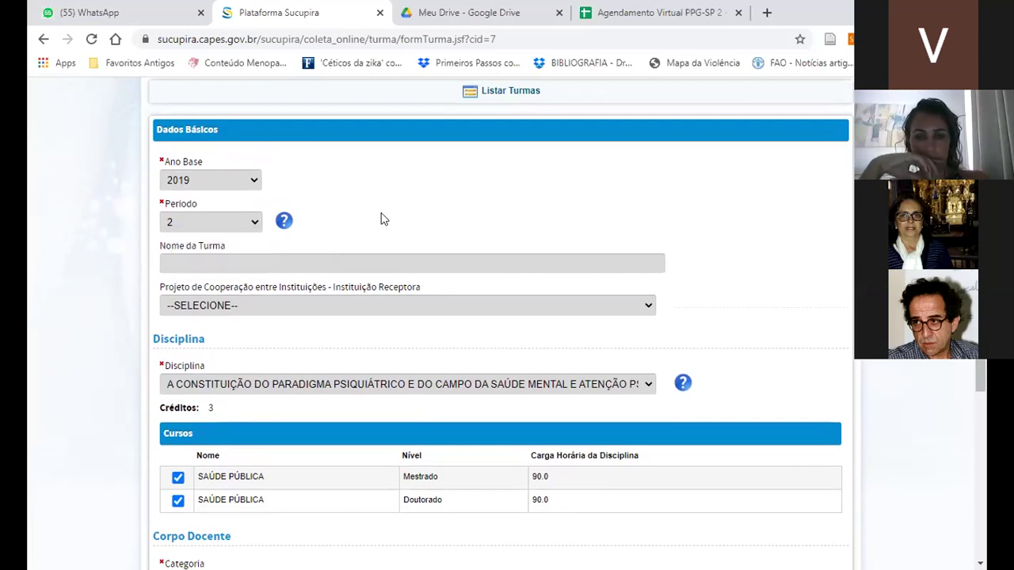
left_click(286, 309)
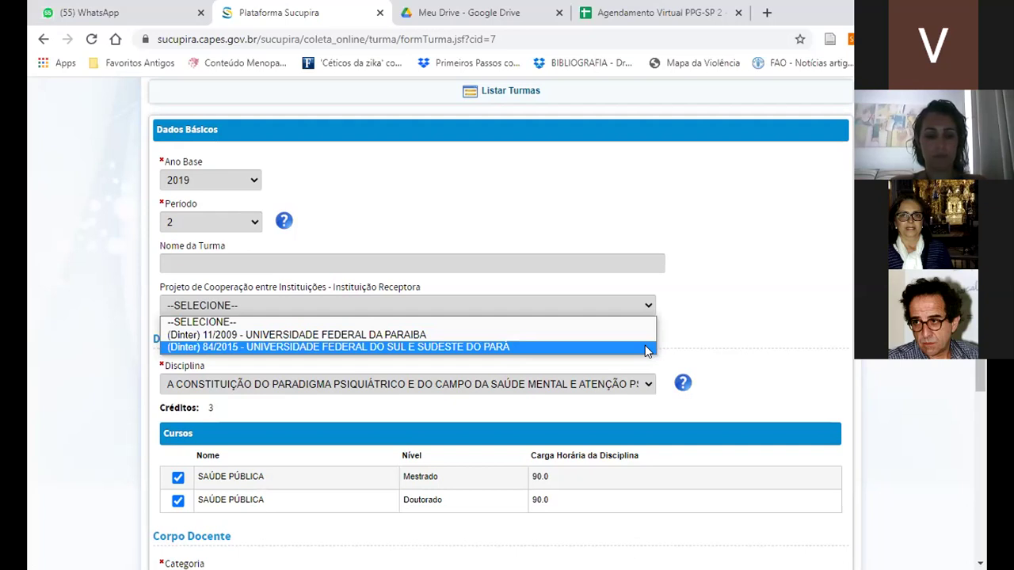
left_click(721, 255)
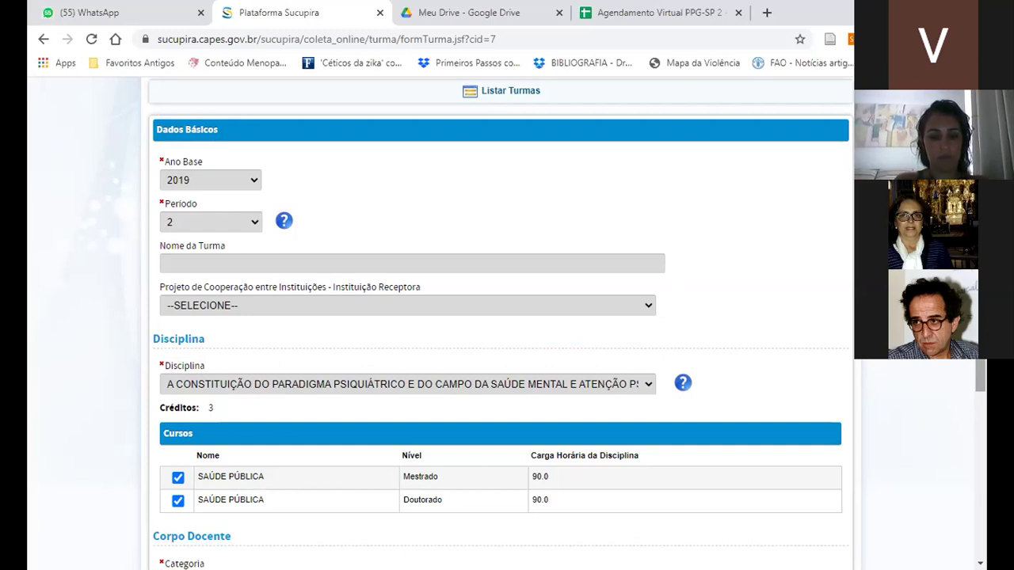
Examine the turma's Corpo Docente section and the Responsáveis table with each teacher's category and Carga Horária
scroll(499, 317, "down", 1)
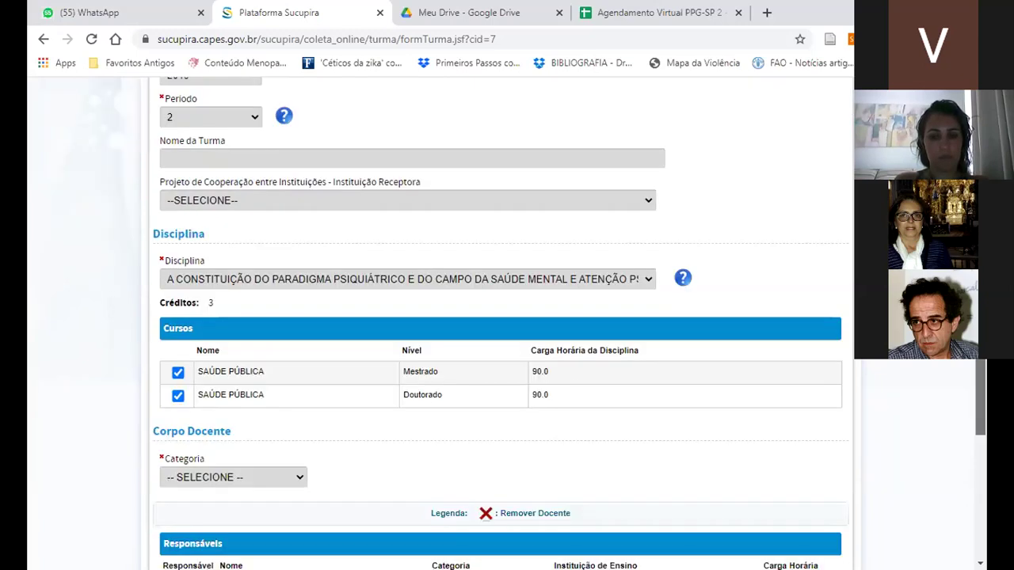
scroll(500, 317, "down", 1)
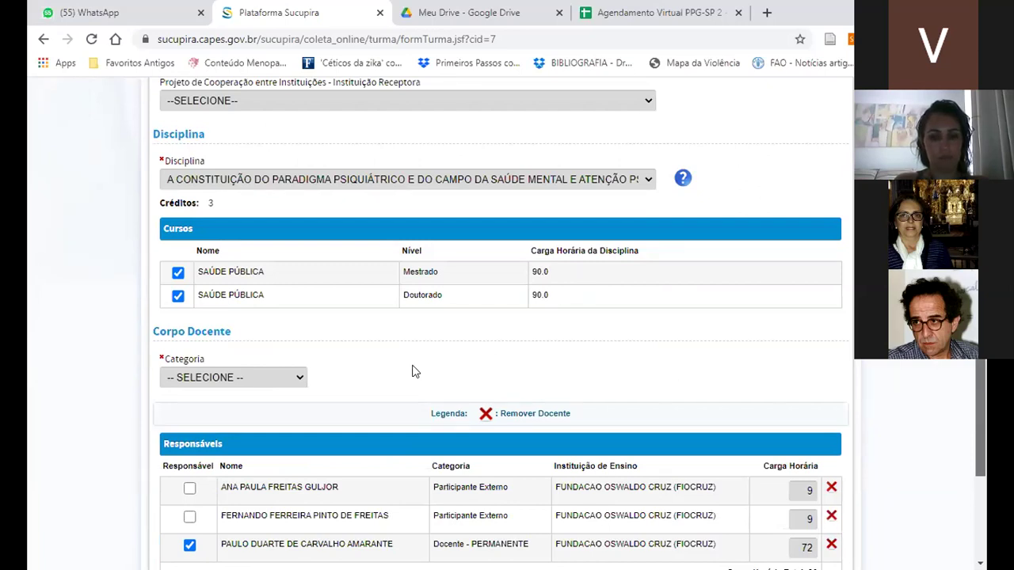
scroll(415, 373, "down", 2)
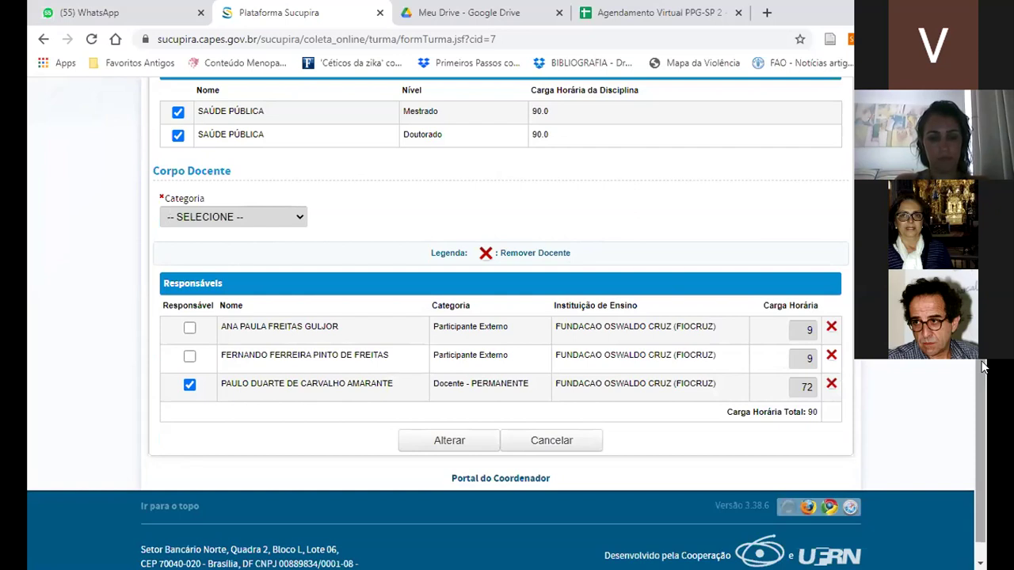
left_click_drag(982, 366, 982, 365)
scroll(982, 365, "up", 1)
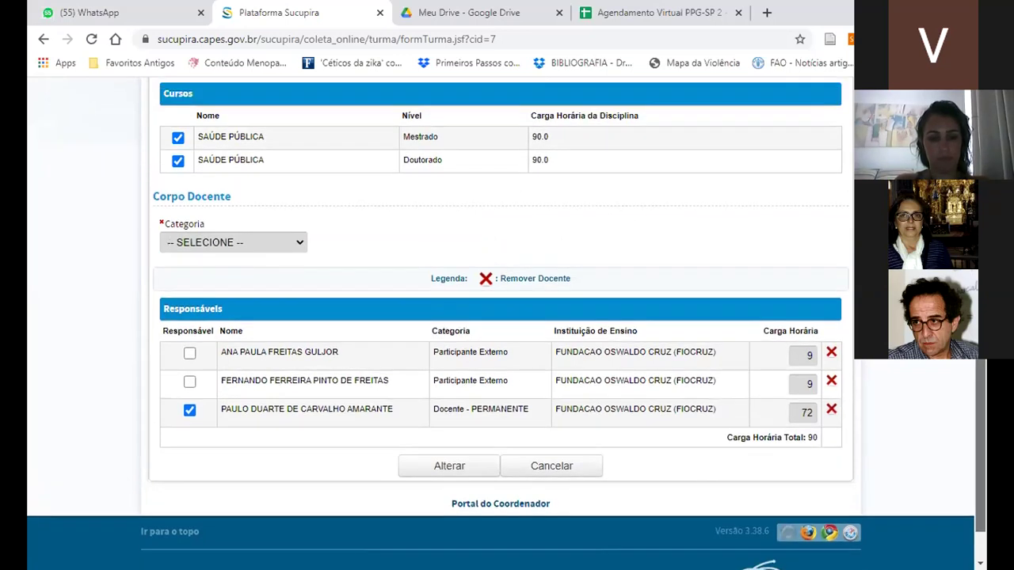
scroll(983, 366, "up", 2)
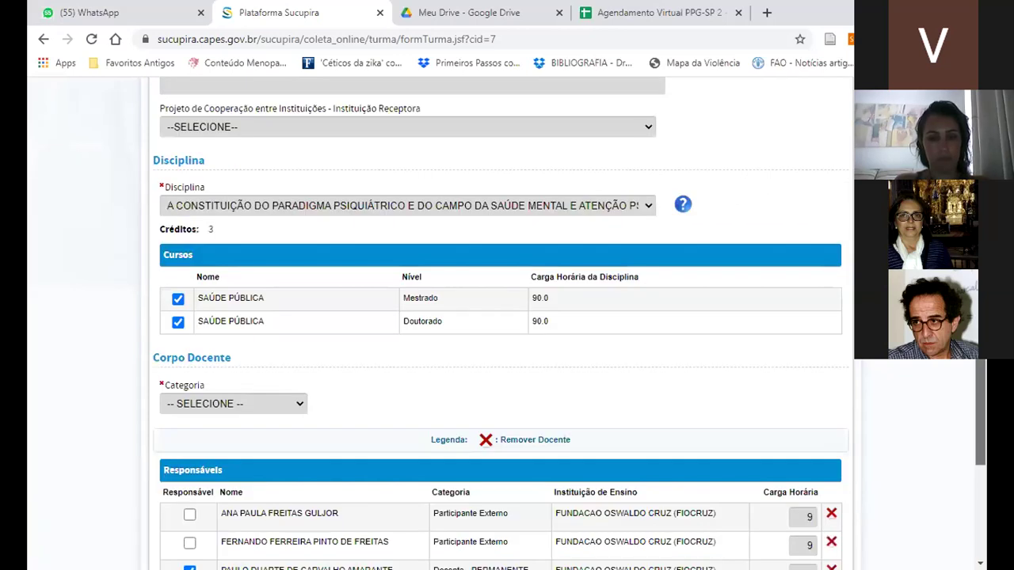
scroll(499, 317, "down", 1)
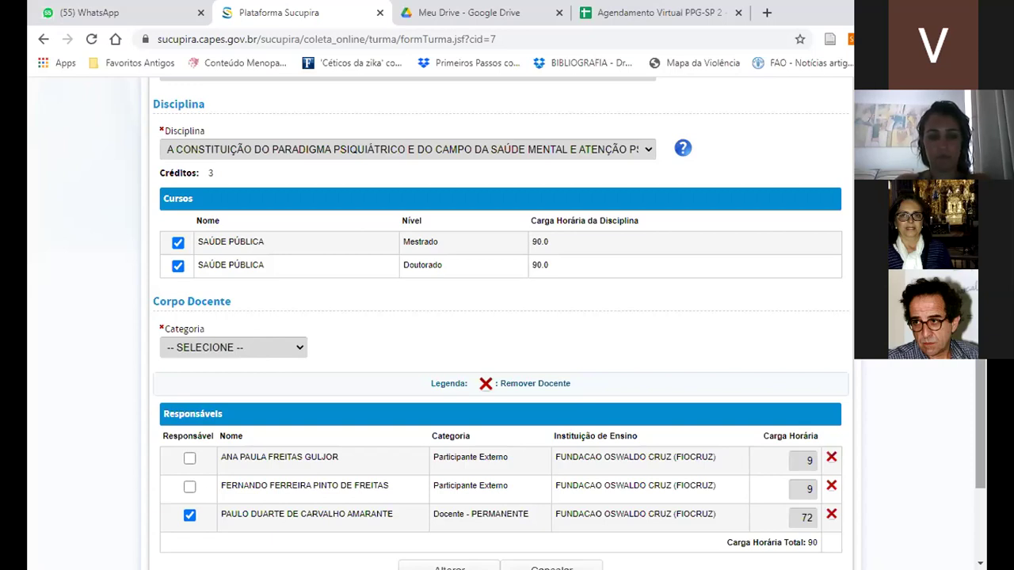
Check the Projeto de Cooperação entre Instituições - Instituição Receptora options again, leaving the field at --SELECIONE--
scroll(499, 317, "up", 2)
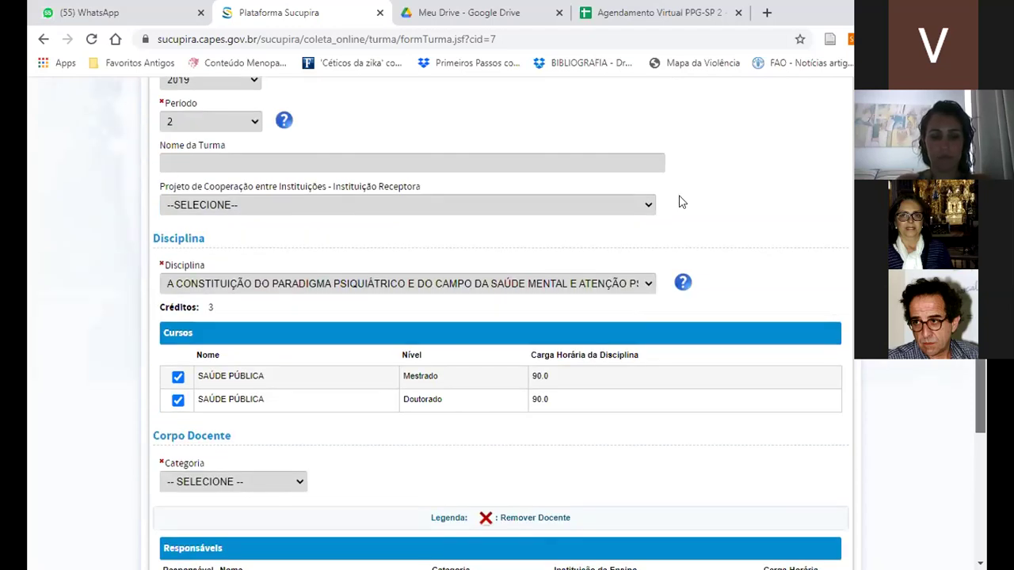
left_click(650, 205)
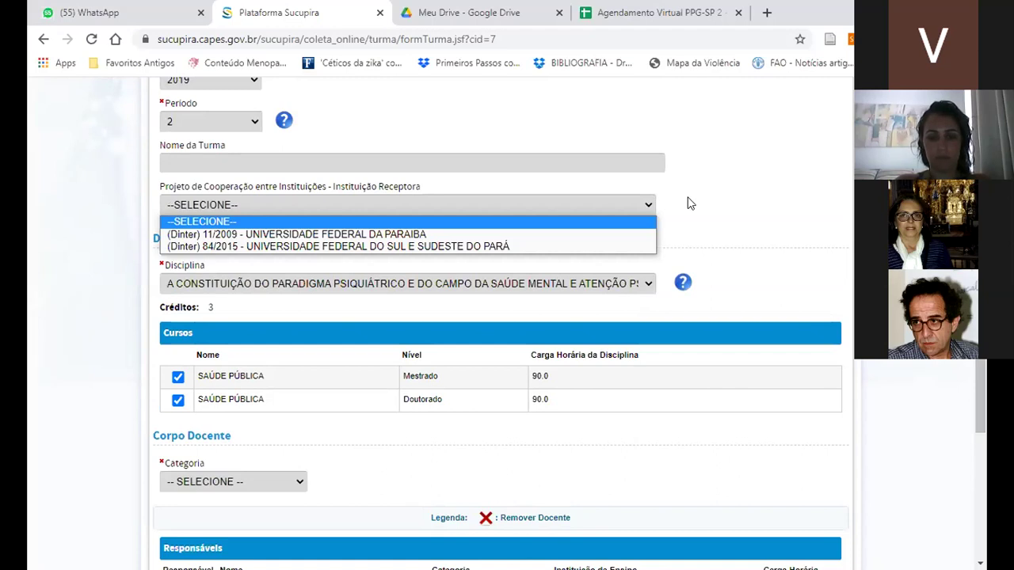
left_click(689, 203)
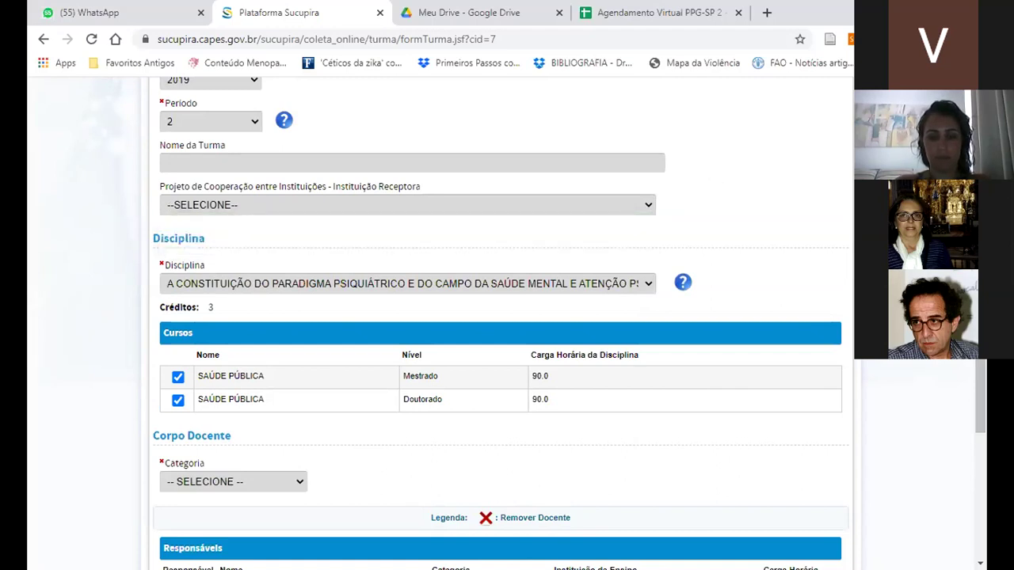
Compare the courses' Carga Horária da Disciplina with the hours distributed among the teachers under Responsáveis
scroll(987, 364, "down", 3)
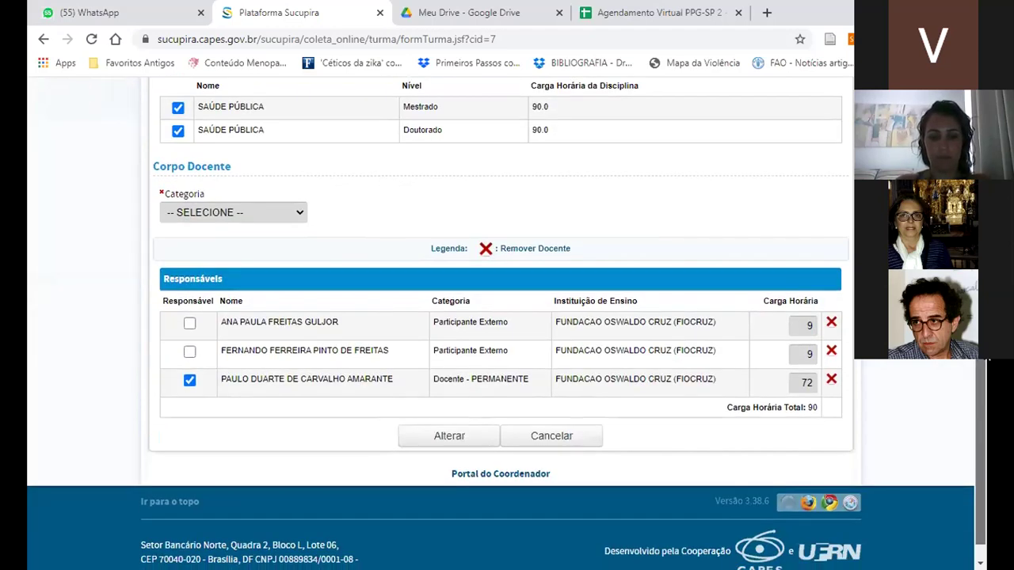
scroll(986, 364, "up", 2)
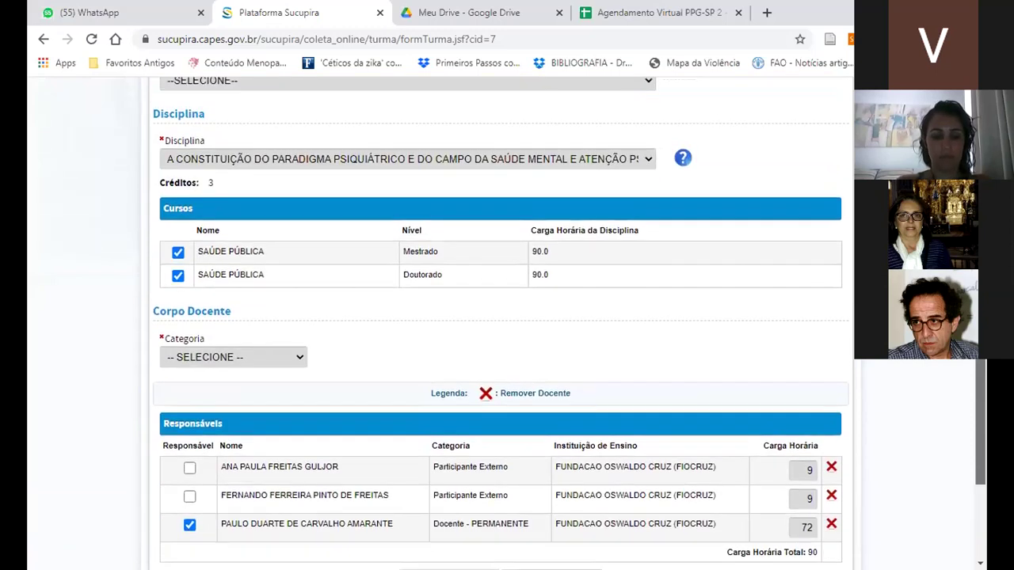
scroll(986, 364, "up", 1)
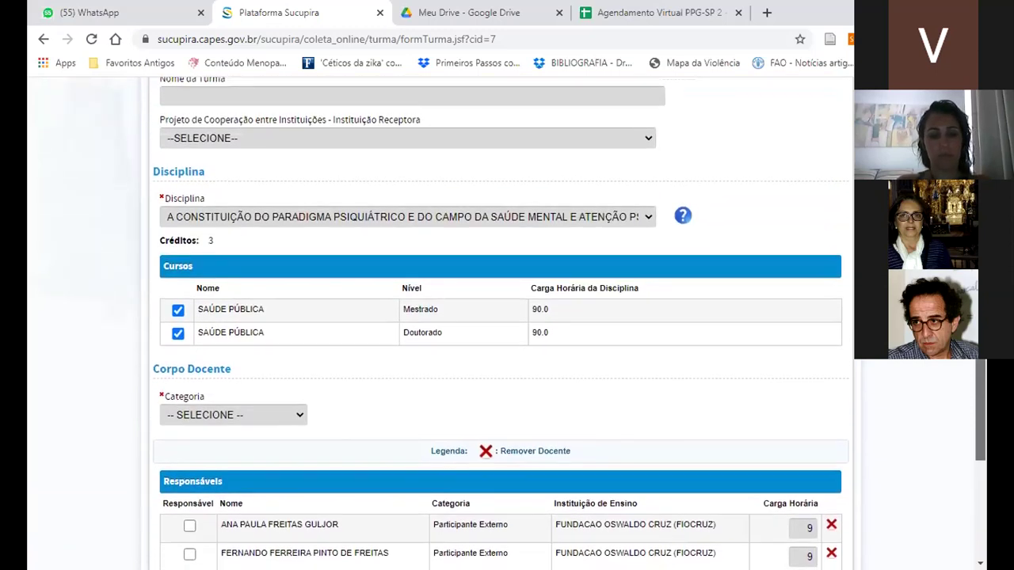
scroll(987, 364, "down", 2)
scroll(986, 363, "down", 2)
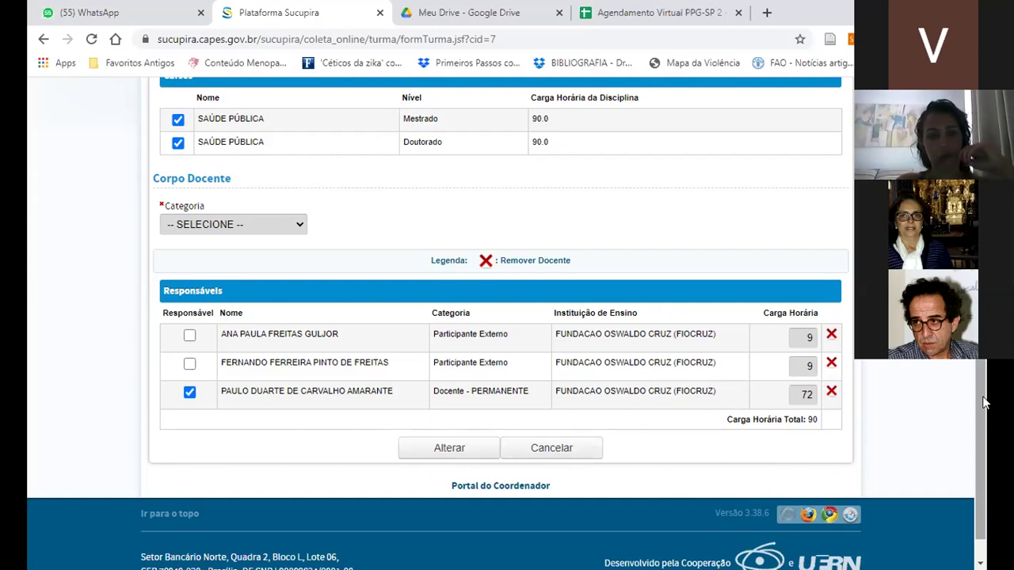
left_click_drag(985, 403, 975, 361)
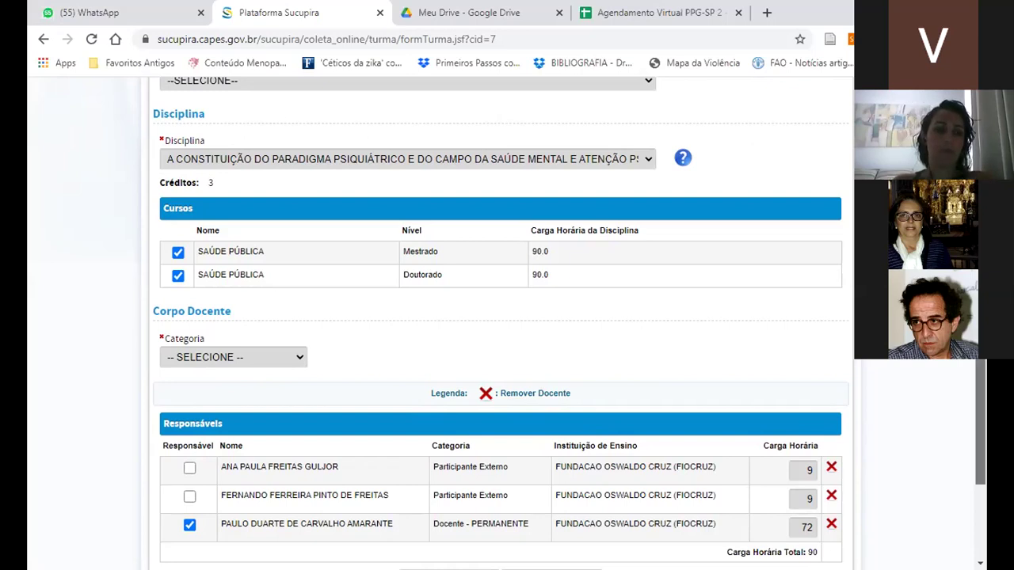
scroll(507, 317, "down", 1)
left_click_drag(986, 353, 986, 376)
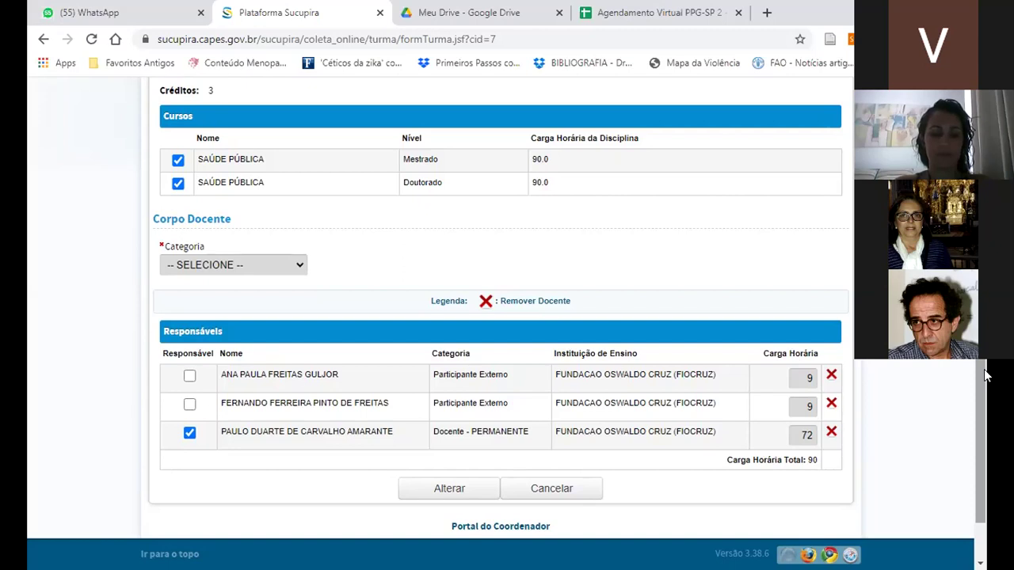
scroll(982, 377, "up", 3)
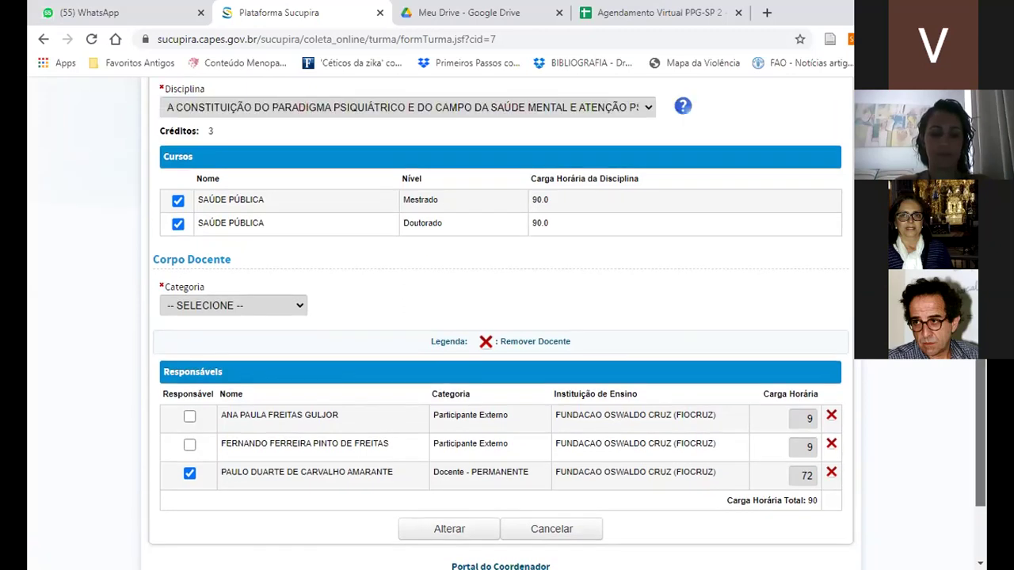
scroll(982, 378, "up", 4)
Cancel the turma alteration, confirm leaving the form, and look over the 2019 Turmas list and query fields
scroll(985, 396, "down", 8)
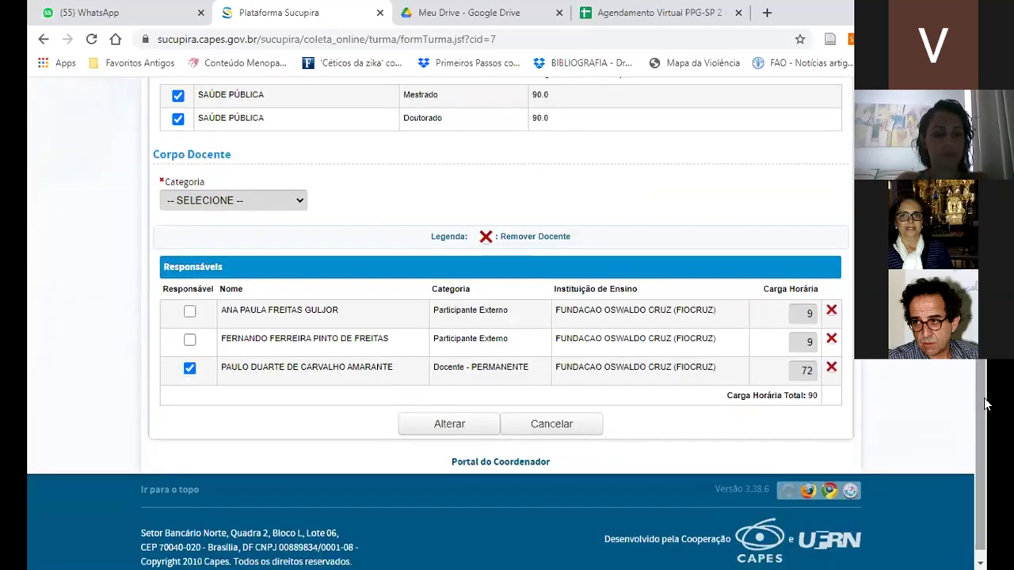
left_click(577, 429)
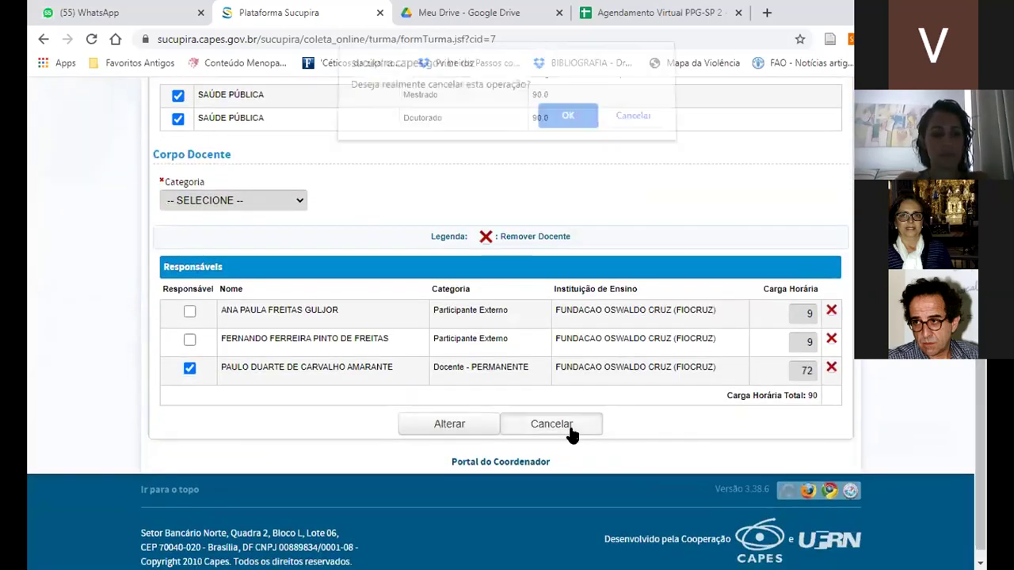
left_click(552, 125)
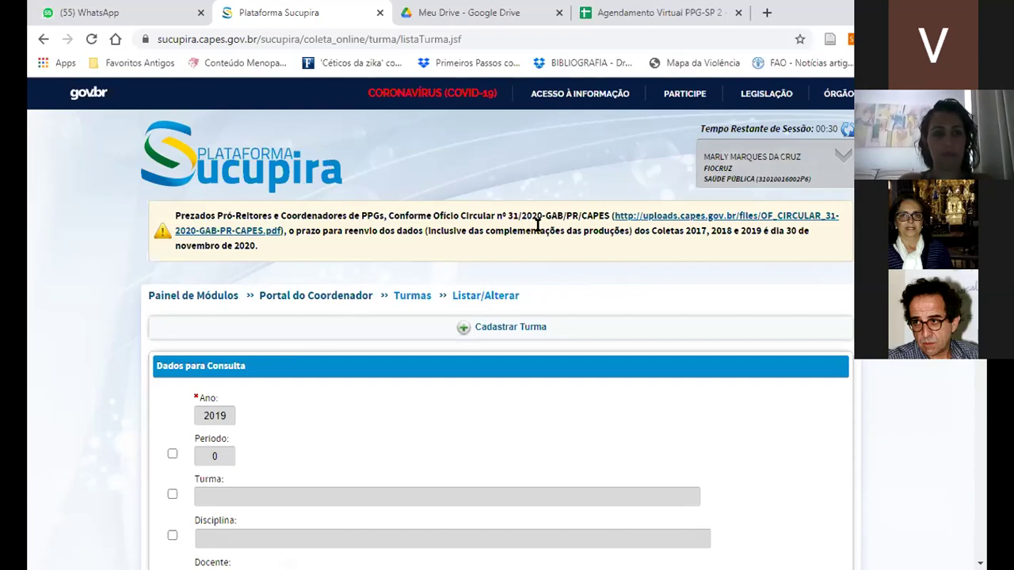
scroll(537, 225, "down", 5)
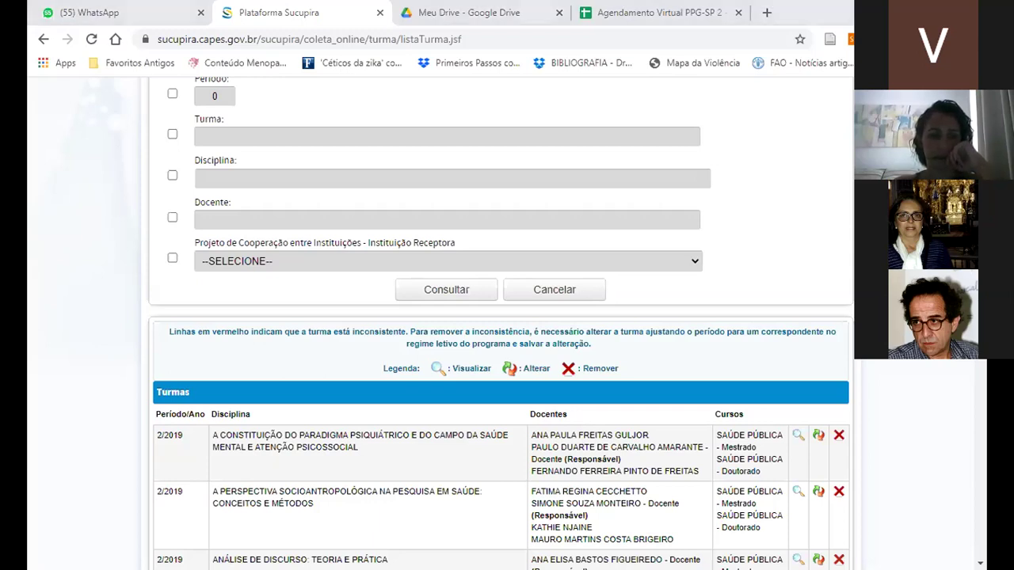
scroll(500, 316, "up", 2)
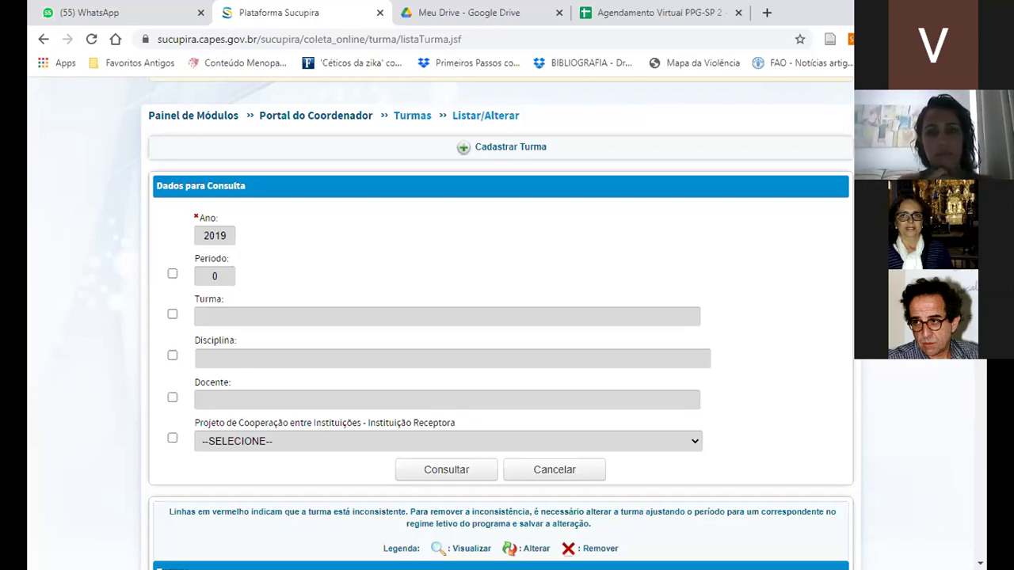
Return to the Portal do Coordenador to view its modules, then switch to WhatsApp Web
left_click(362, 117)
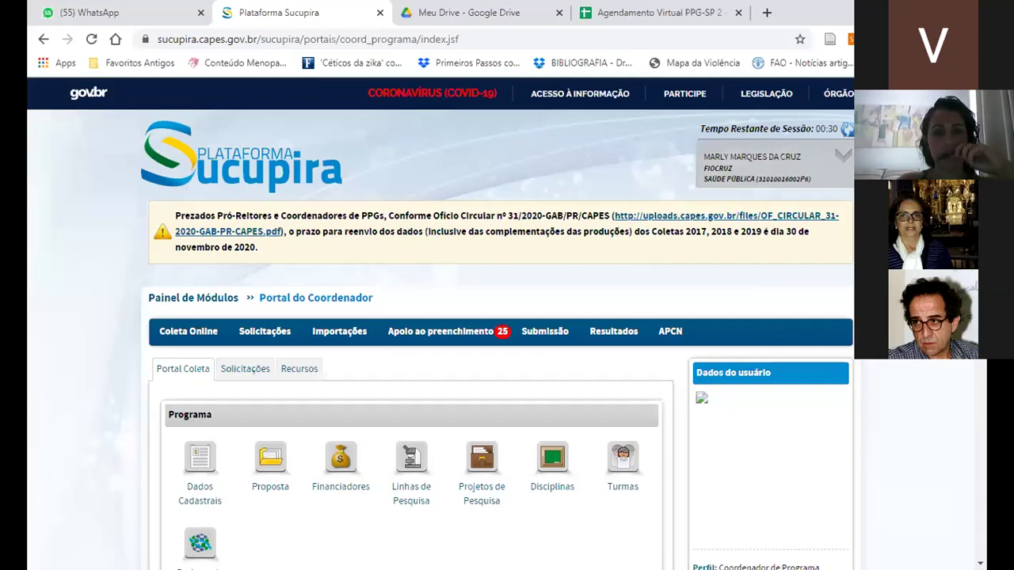
scroll(442, 323, "down", 3)
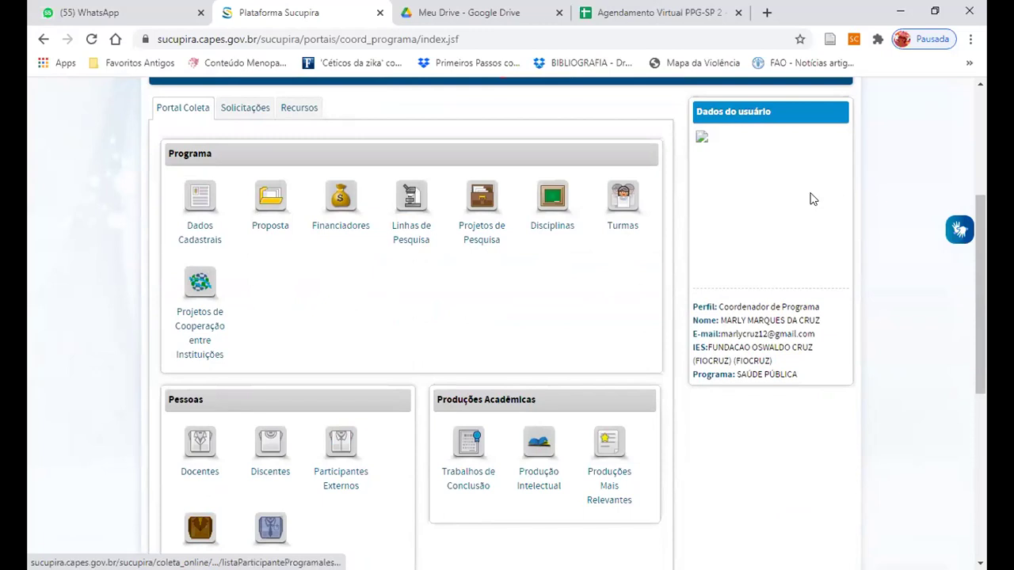
left_click(79, 12)
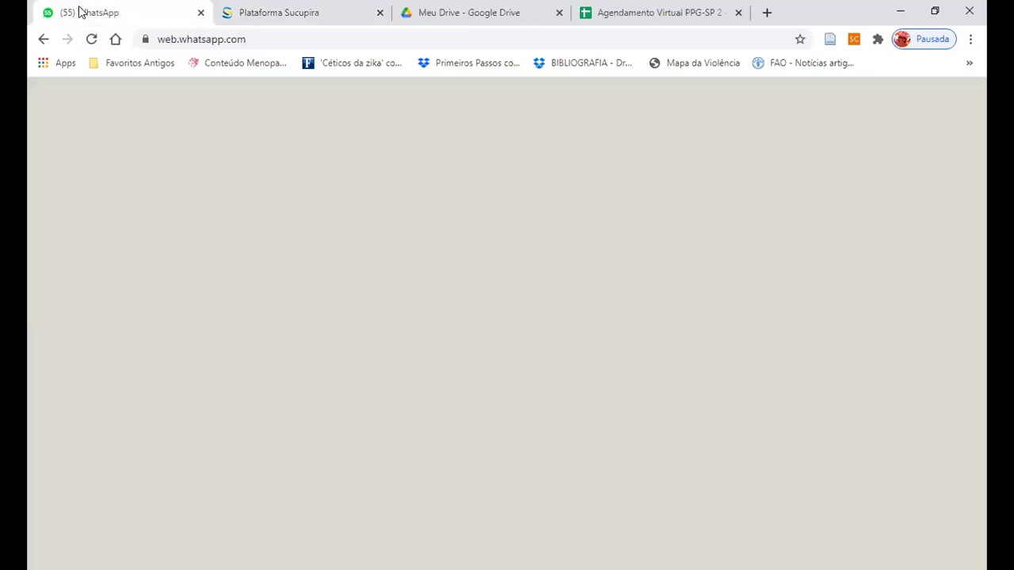
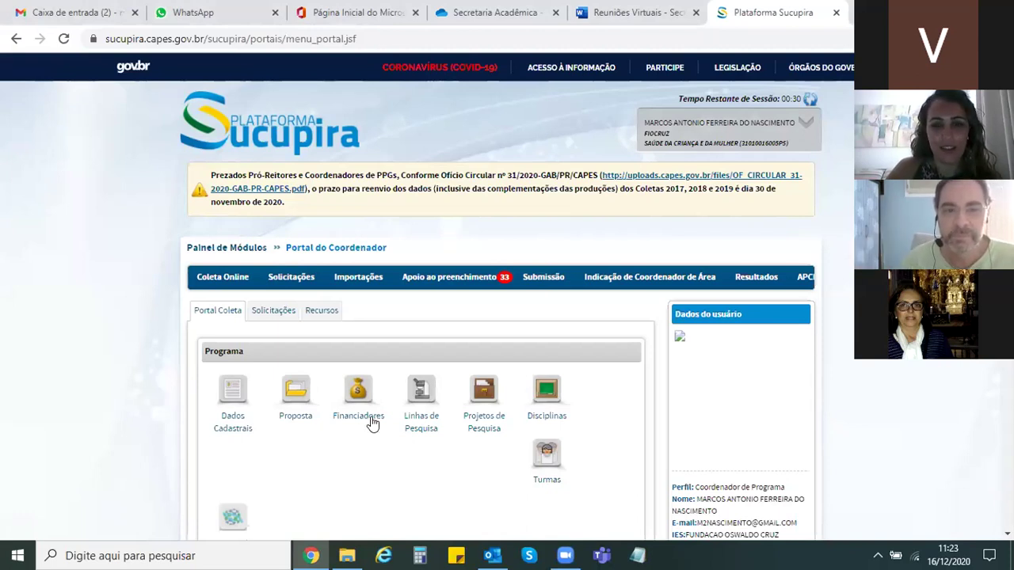
Look over the Portal do Coordenador's Programa, Pessoas, Produções Acadêmicas and Relatórios modules
left_click(449, 276)
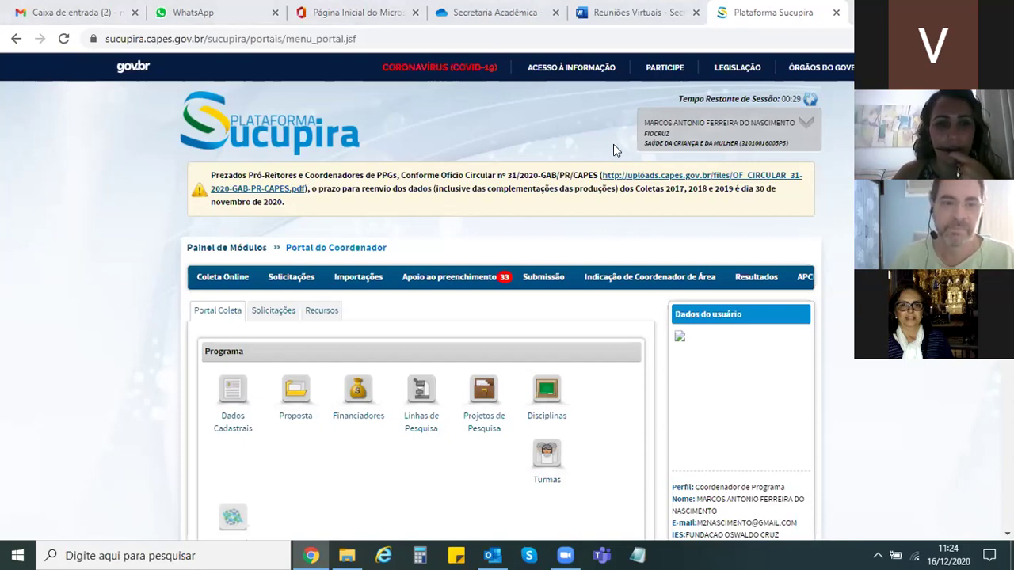
left_click(203, 279)
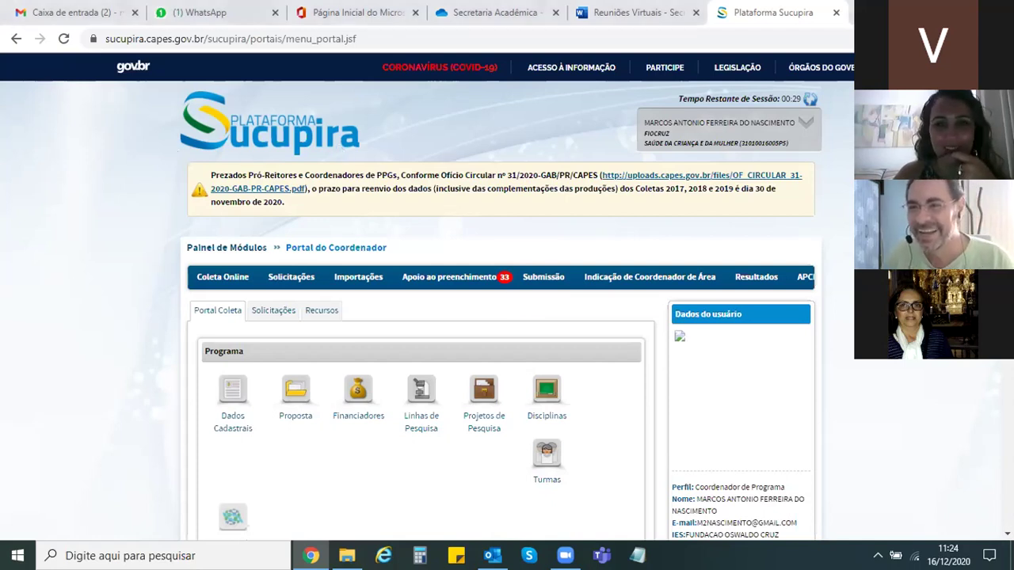
scroll(428, 296, "down", 1)
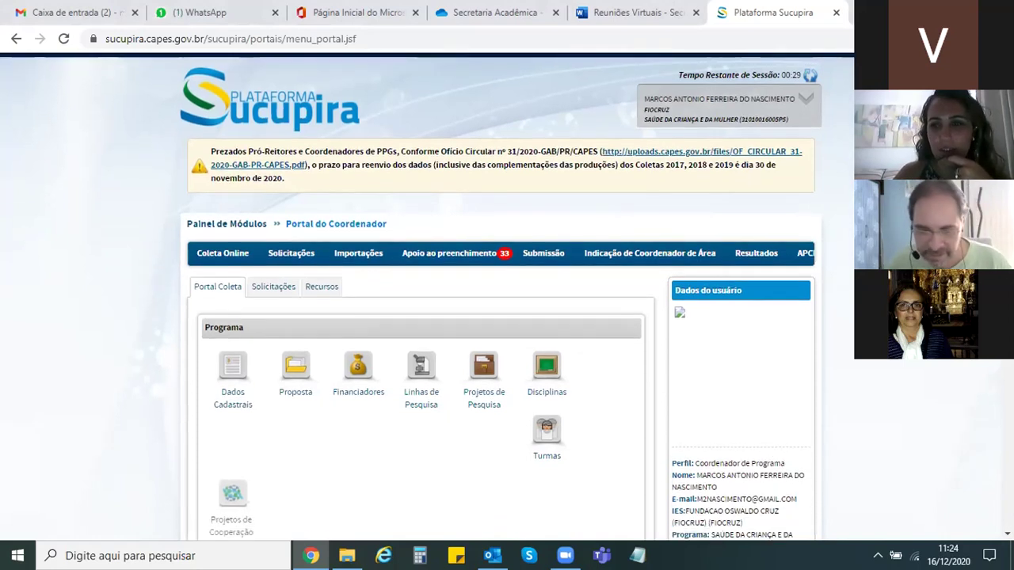
scroll(428, 301, "down", 1)
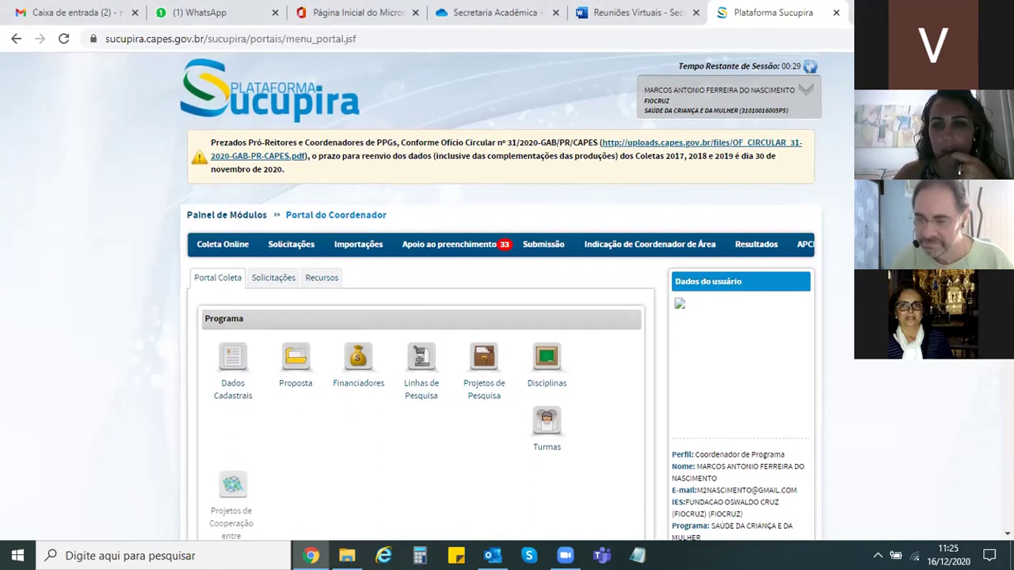
scroll(492, 301, "down", 1)
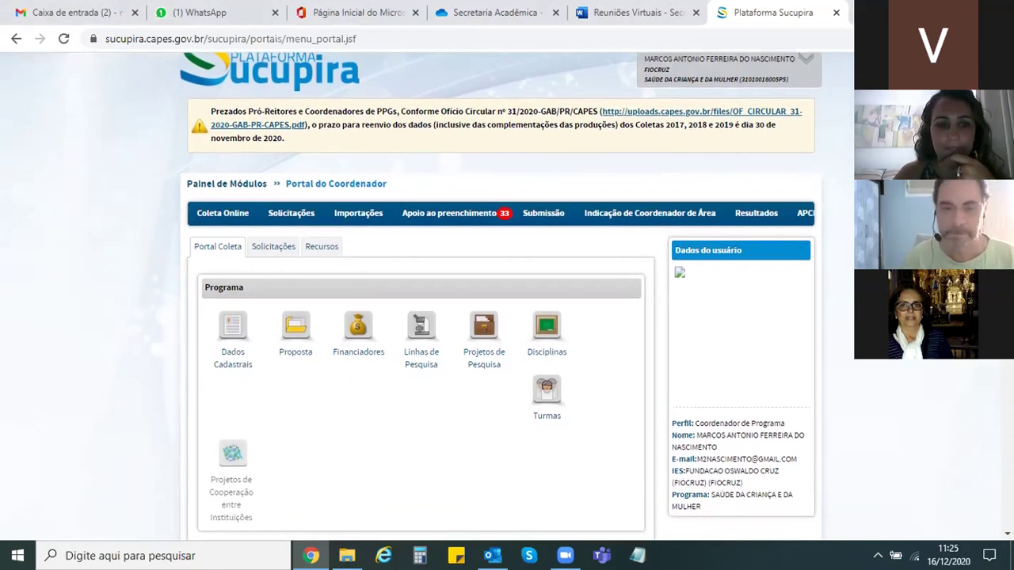
scroll(491, 301, "down", 3)
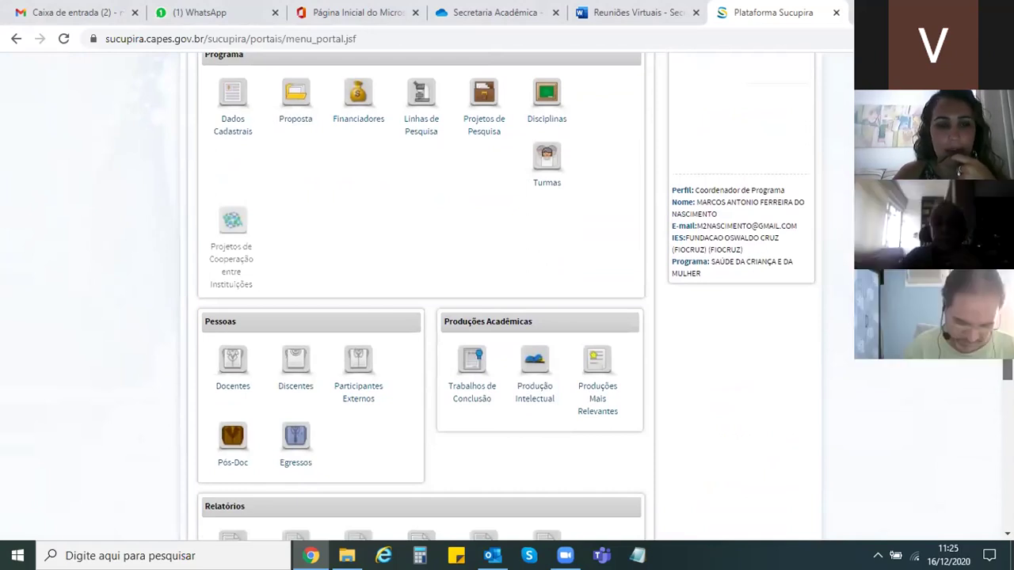
scroll(420, 301, "down", 1)
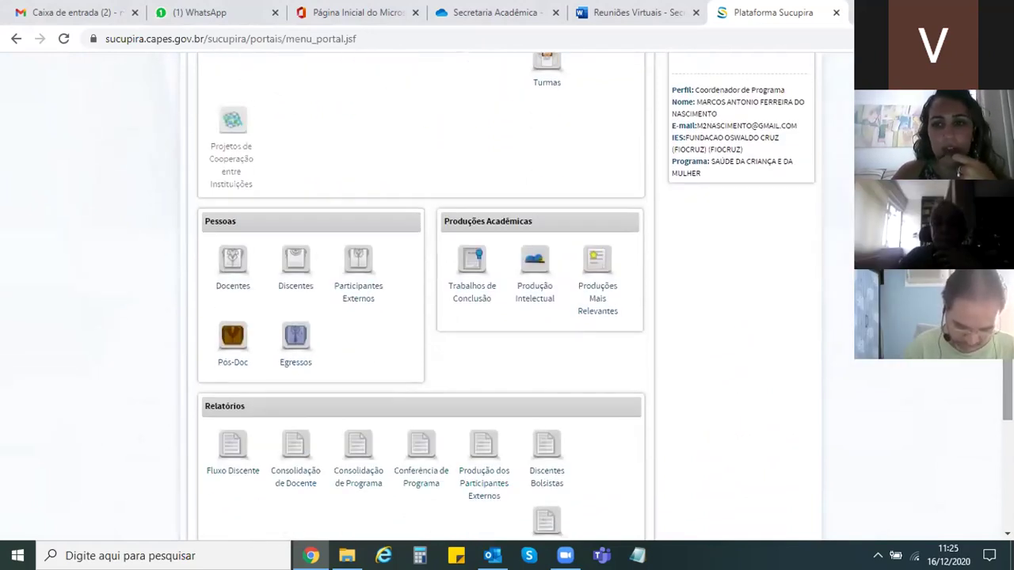
scroll(491, 301, "up", 3)
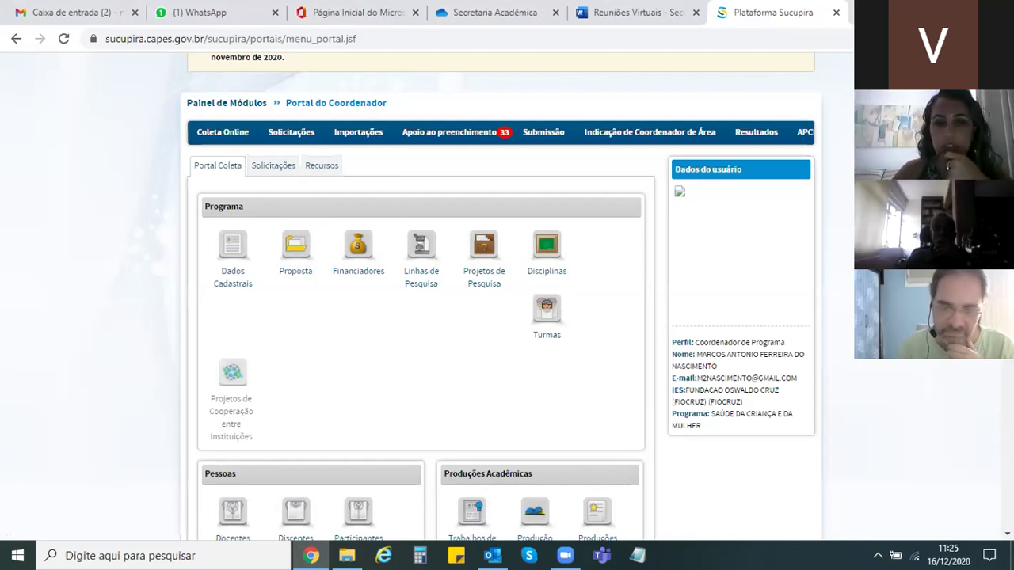
scroll(488, 297, "down", 3)
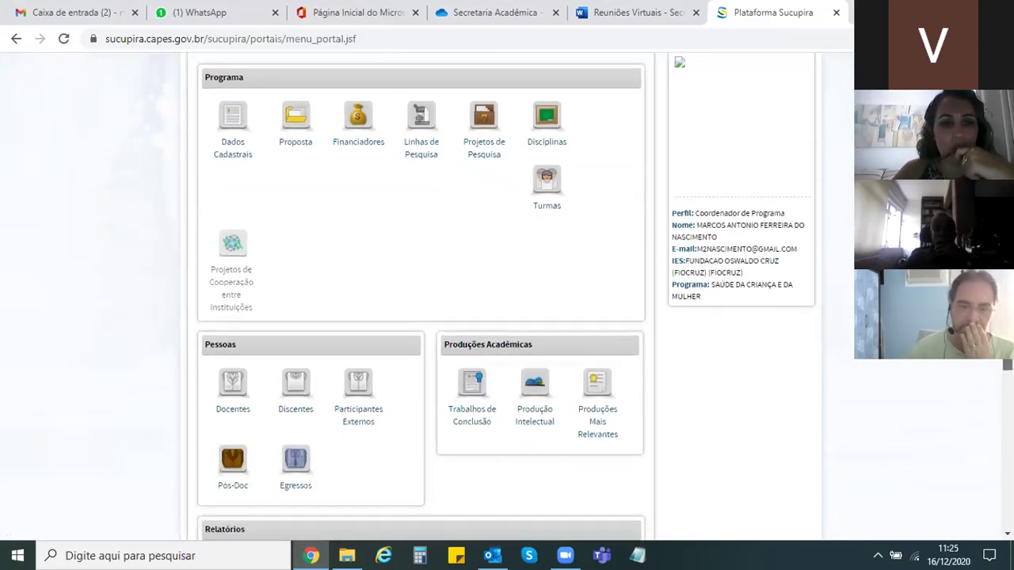
scroll(421, 298, "down", 3)
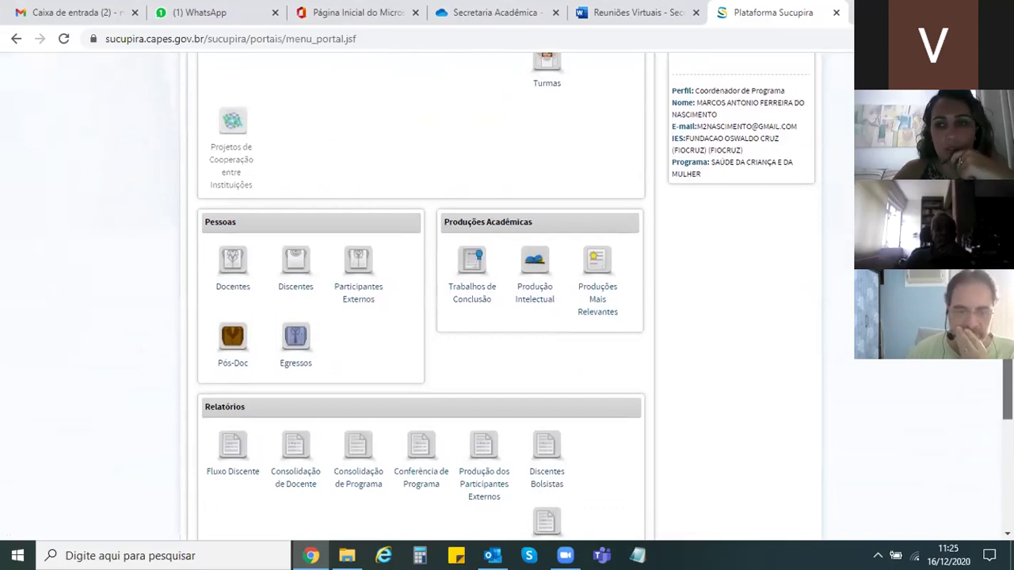
scroll(422, 297, "down", 1)
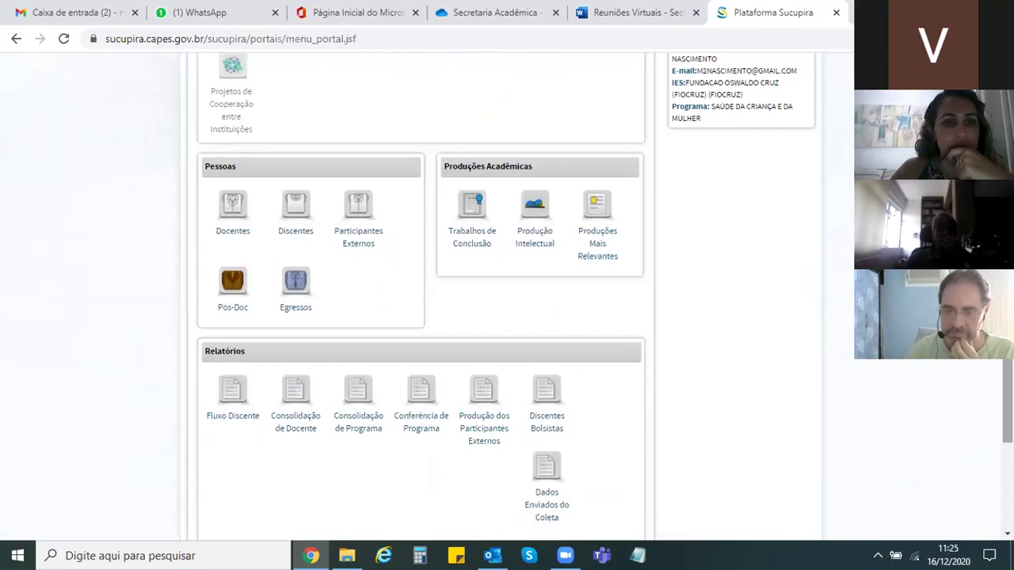
scroll(422, 297, "down", 2)
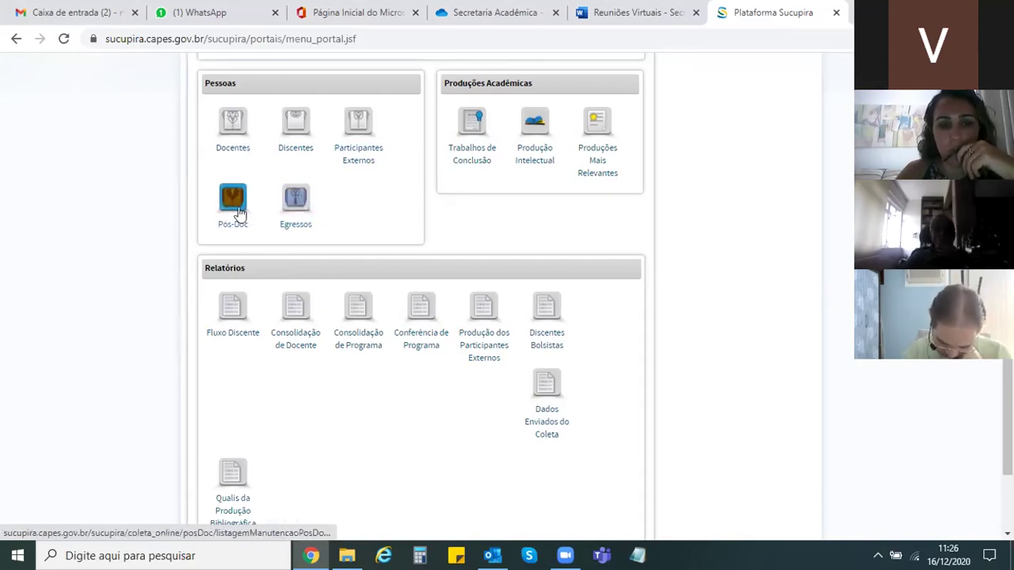
Open the Docentes list for viewing and altering from the Pessoas modules, and show its 2020 entries
left_click(309, 207)
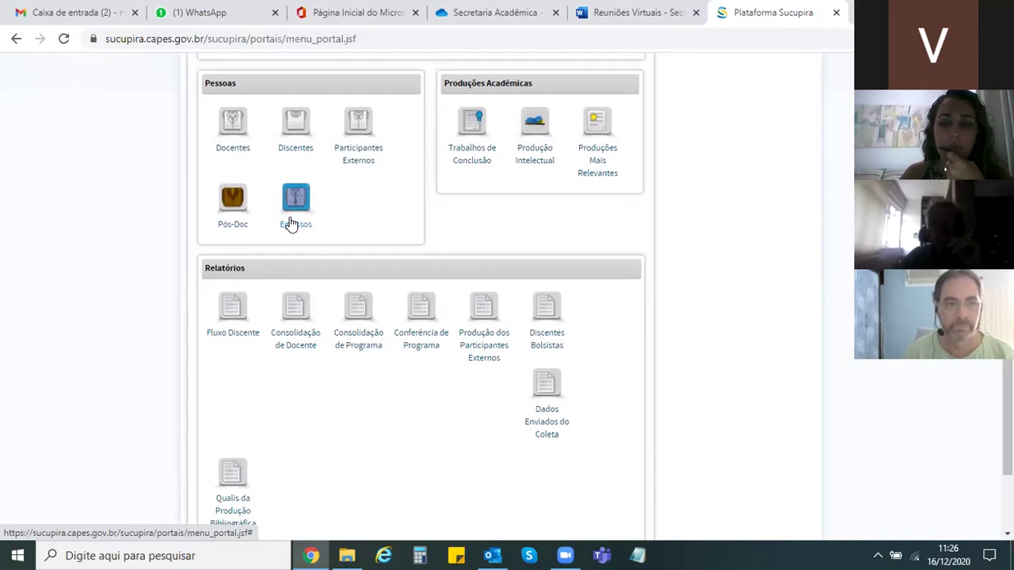
left_click(228, 125)
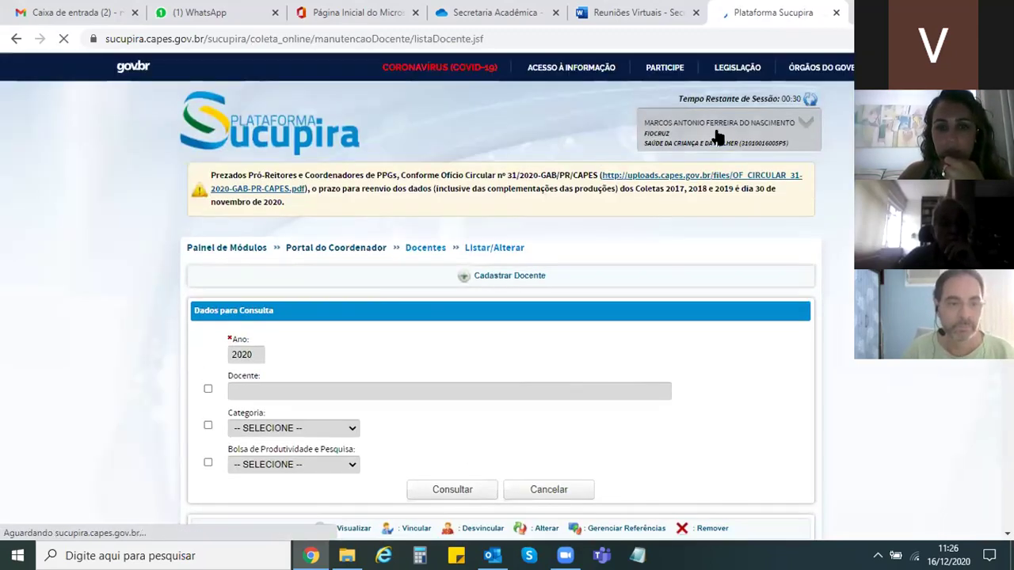
scroll(717, 136, "down", 2)
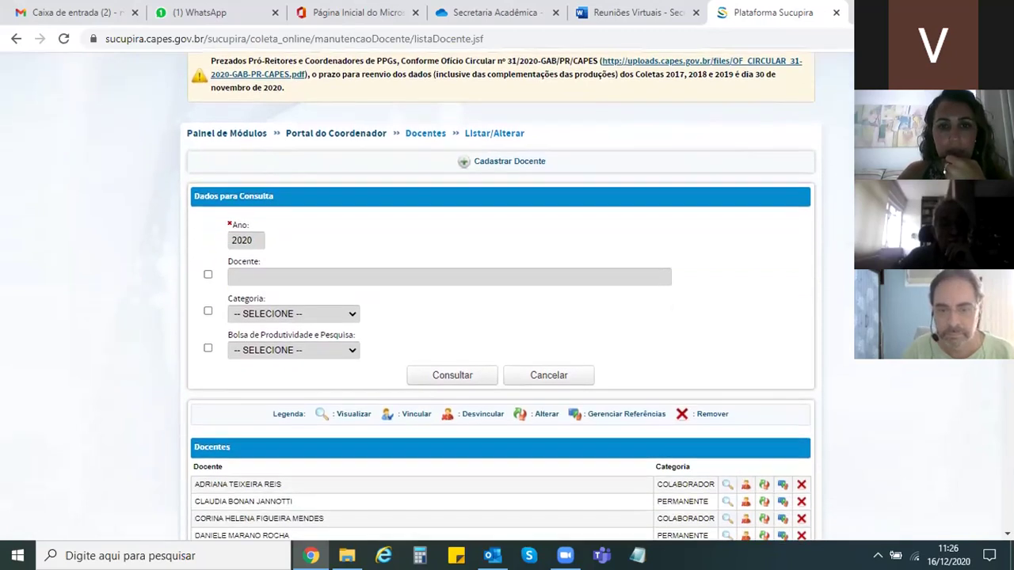
scroll(501, 297, "down", 1)
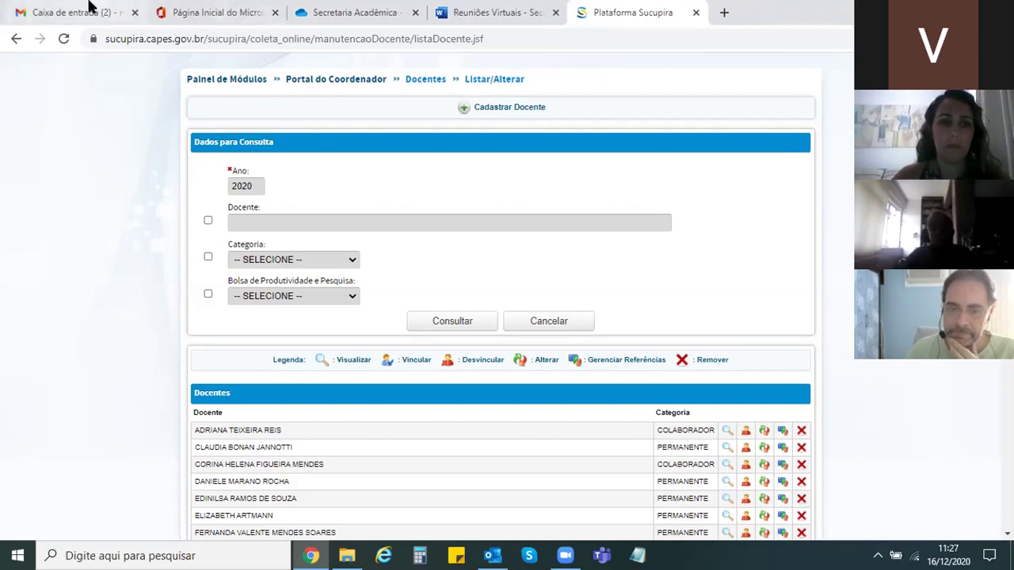
Check the Gmail inbox, return to the Sucupira Docentes list, and examine its query fields and the 2020 teachers' categories
left_click(90, 9)
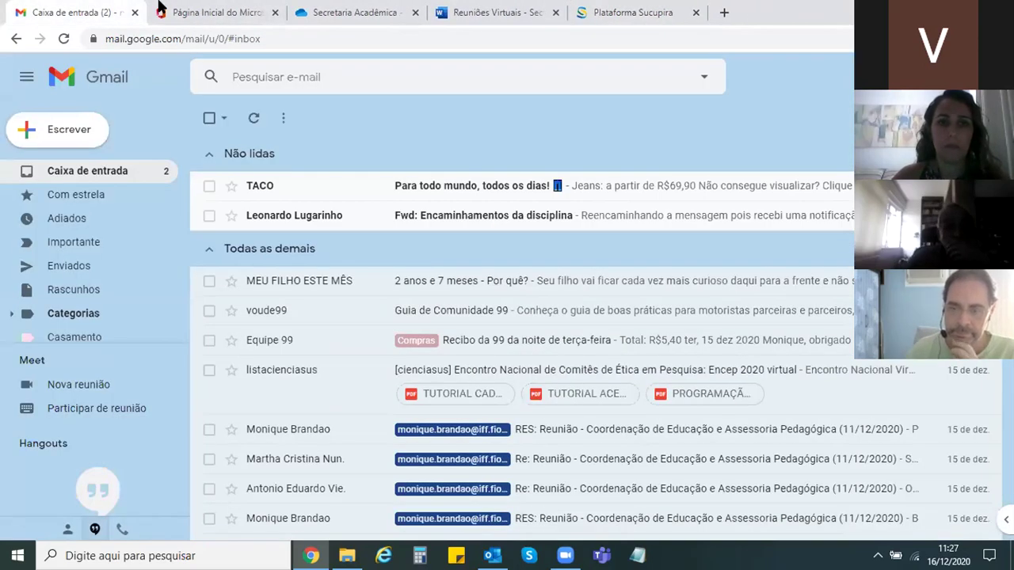
key("ctrl+9")
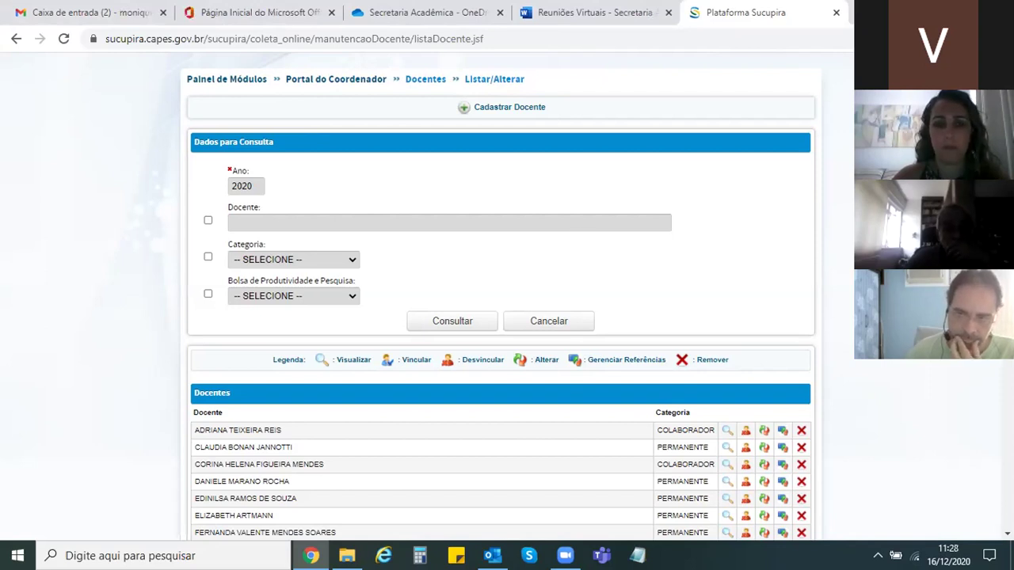
scroll(507, 301, "down", 2)
scroll(501, 364, "down", 1)
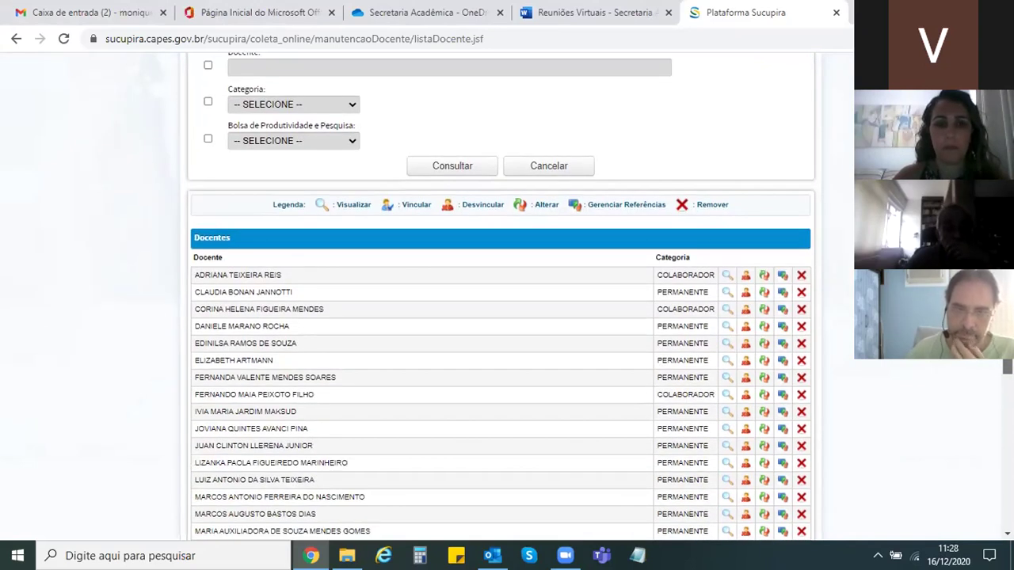
scroll(501, 298, "up", 3)
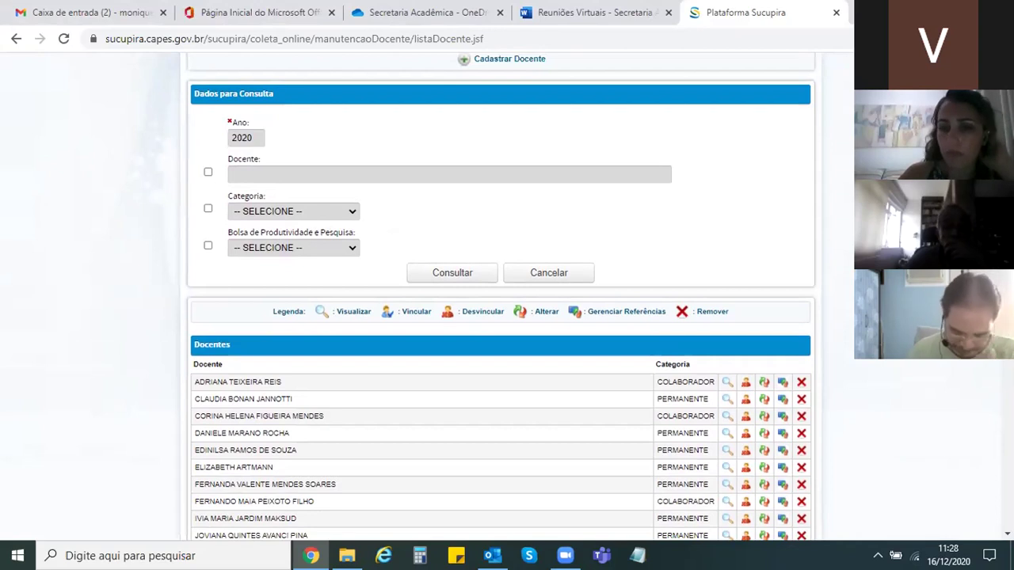
scroll(501, 298, "down", 2)
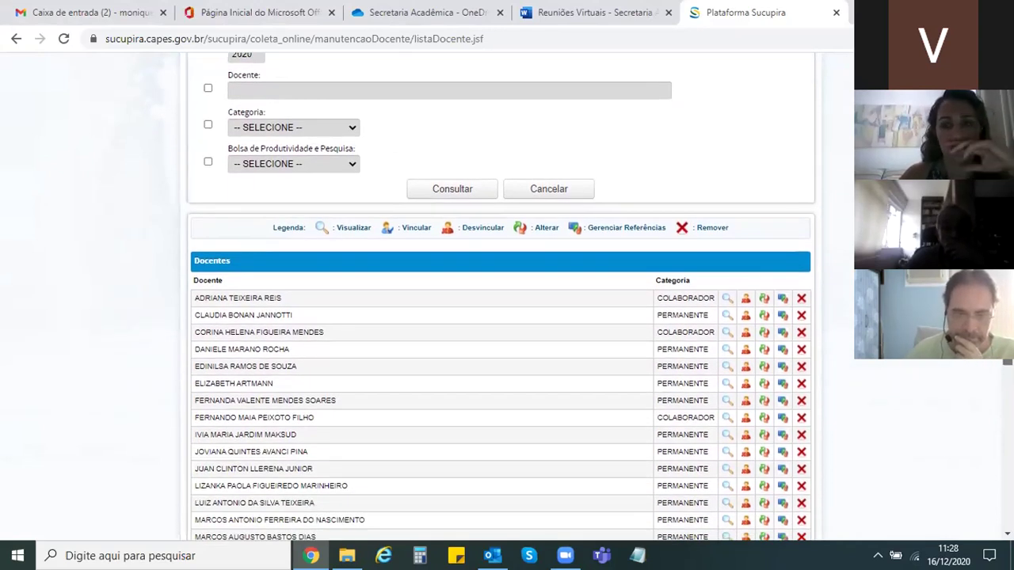
scroll(501, 298, "up", 3)
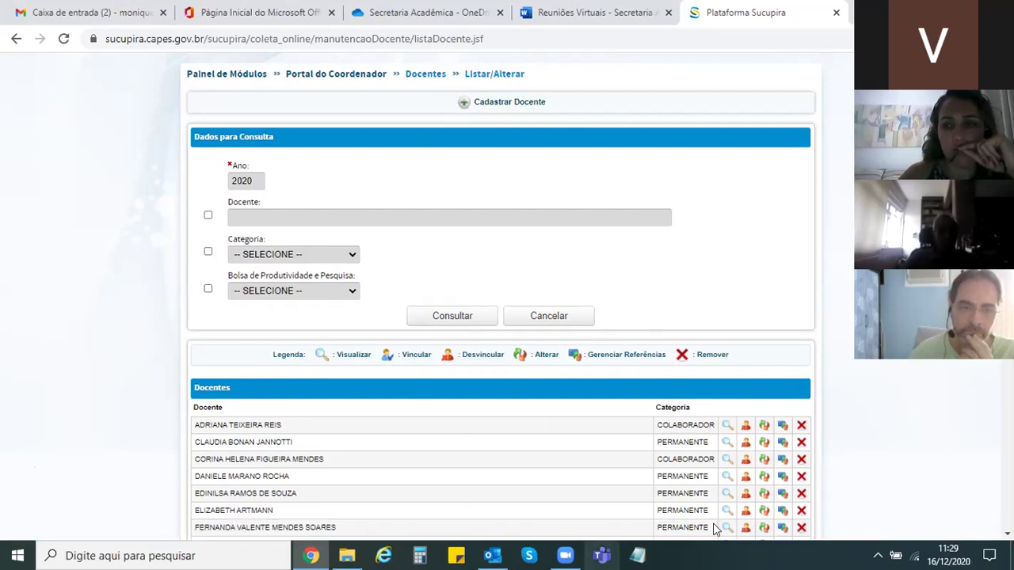
scroll(740, 423, "down", 1)
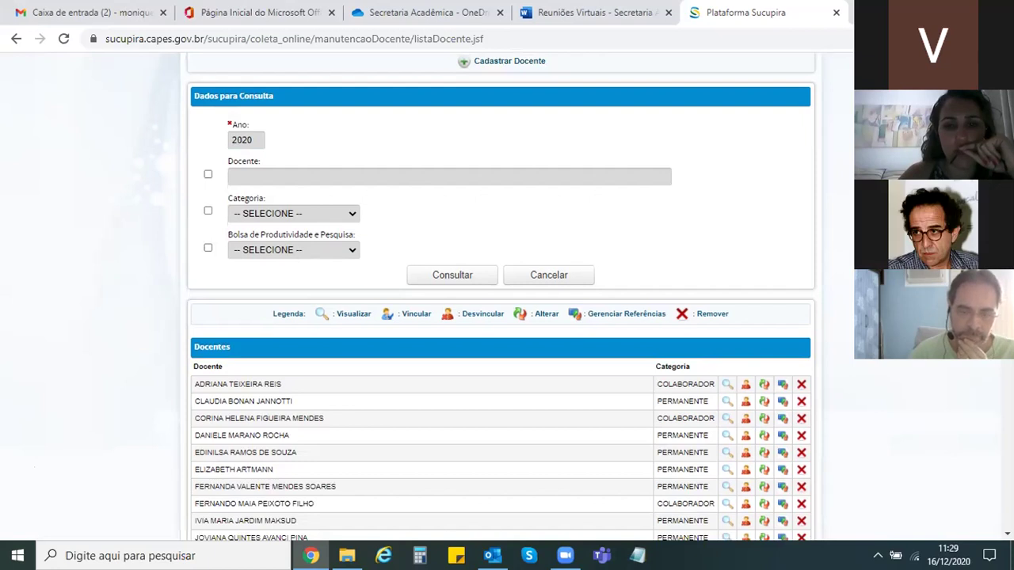
scroll(501, 297, "down", 1)
scroll(501, 297, "up", 1)
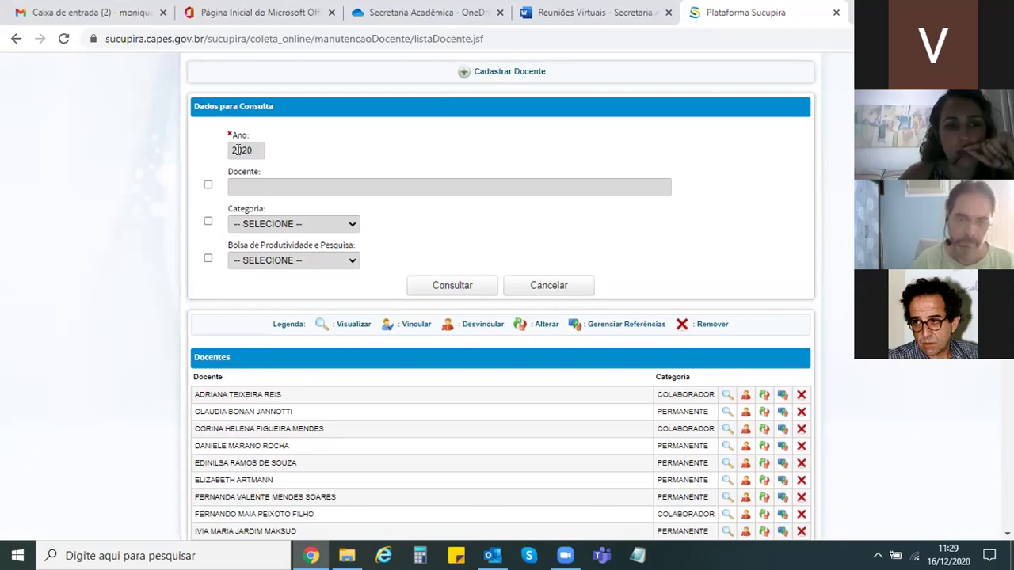
Check the Categoria and Bolsa de Produtividade e Pesquisa filter options, leaving both at -- SELECIONE --
left_click(255, 224)
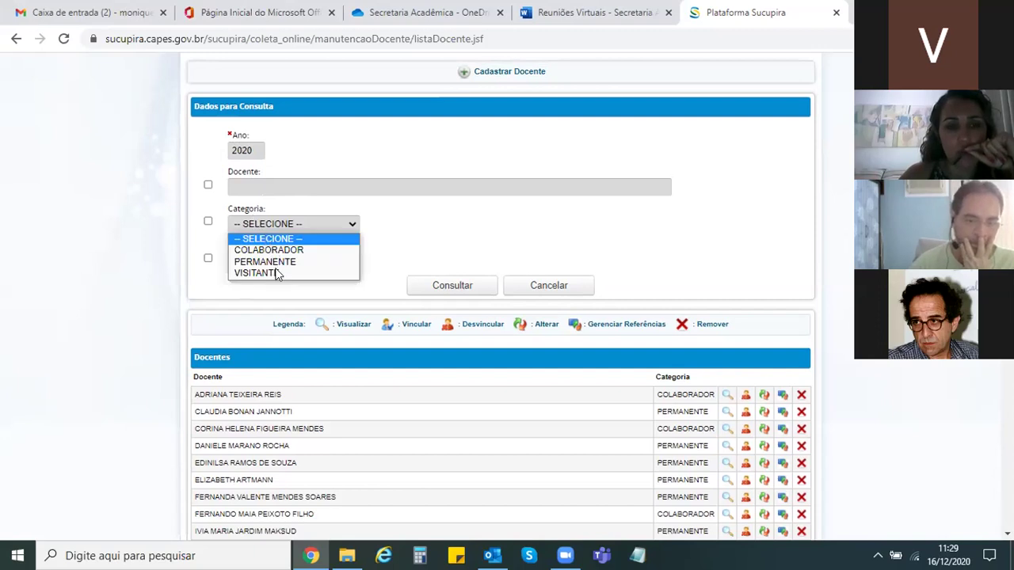
key("Escape")
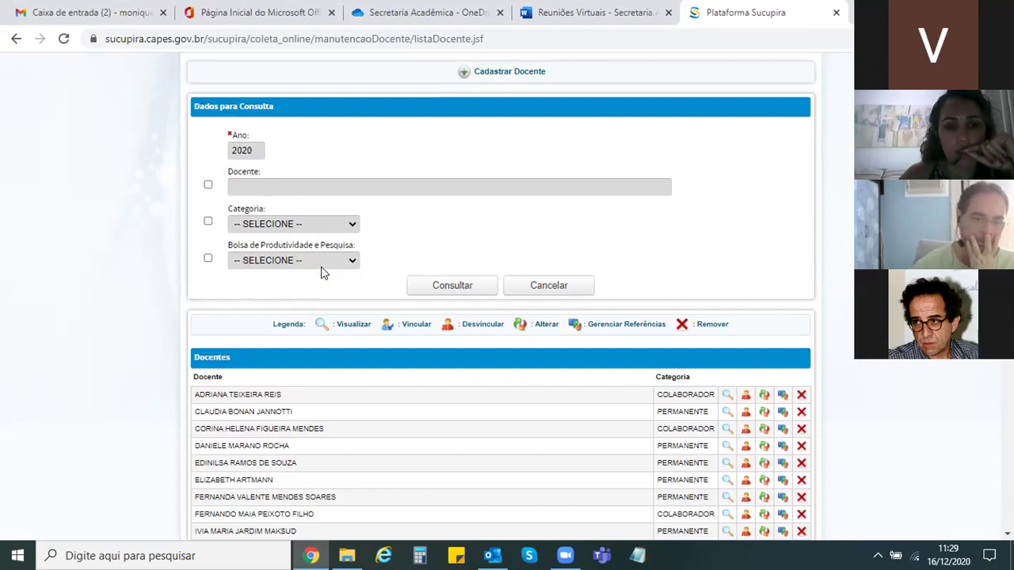
left_click(317, 261)
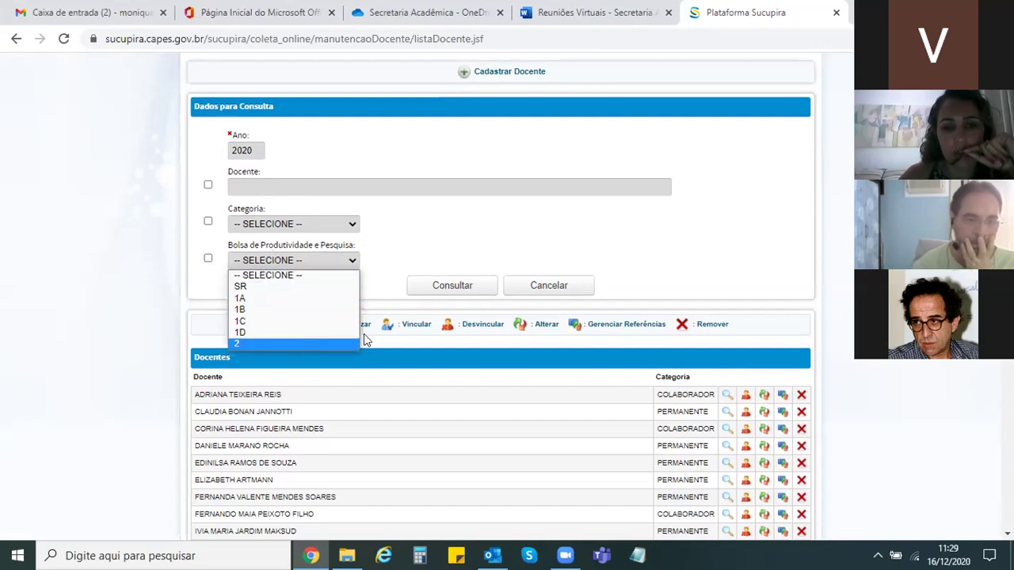
left_click(471, 226)
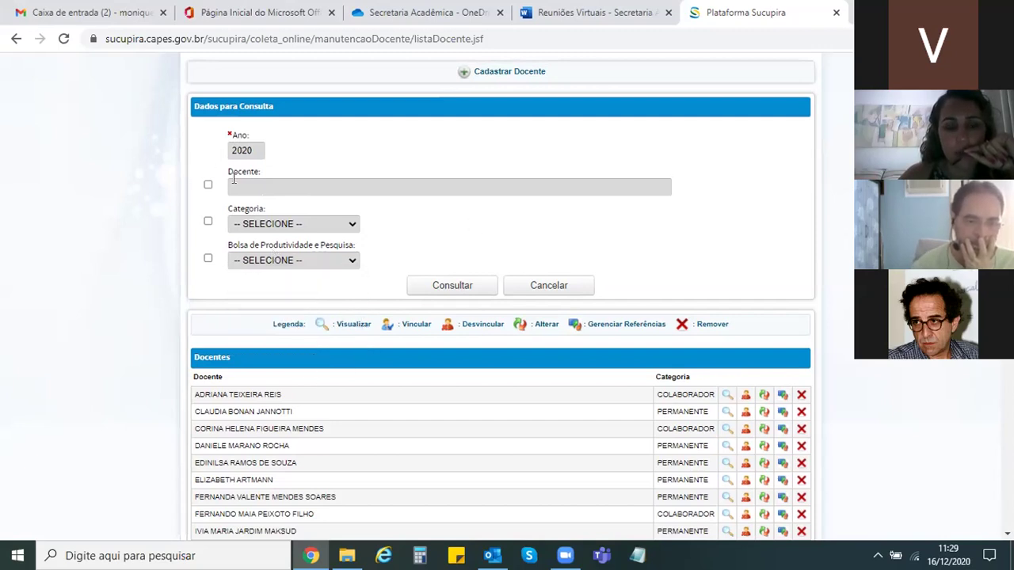
Set the Docentes query's Ano to 2019, run the query, and go through the listed teachers
left_click(252, 152)
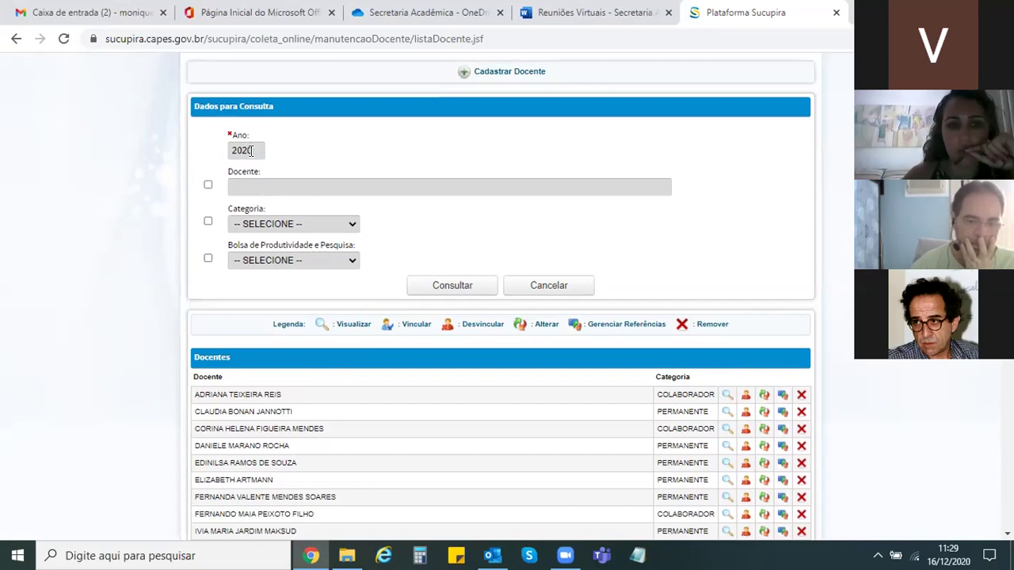
key("BackSpace")
key("BackSpace")
type("19")
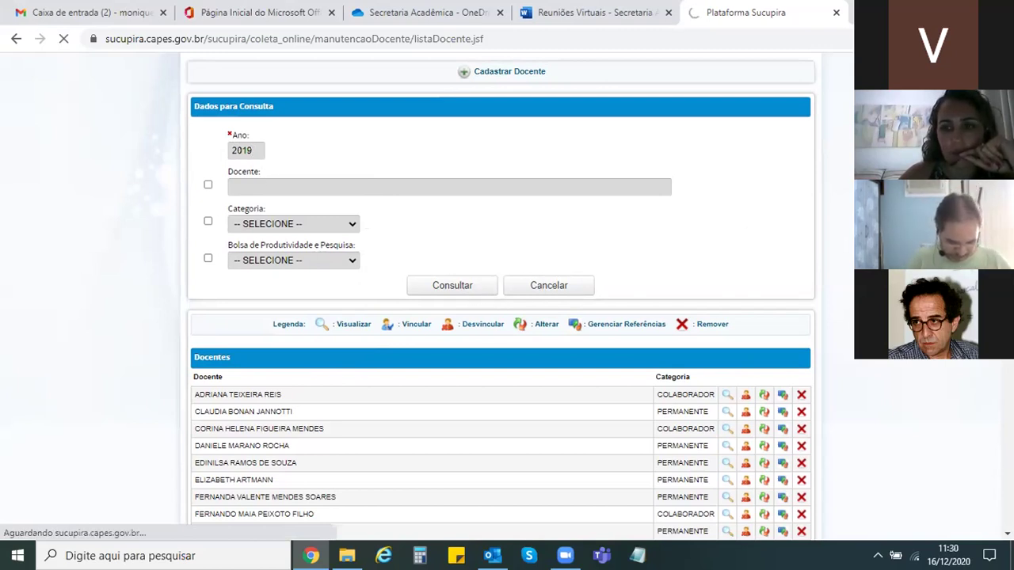
scroll(507, 317, "down", 5)
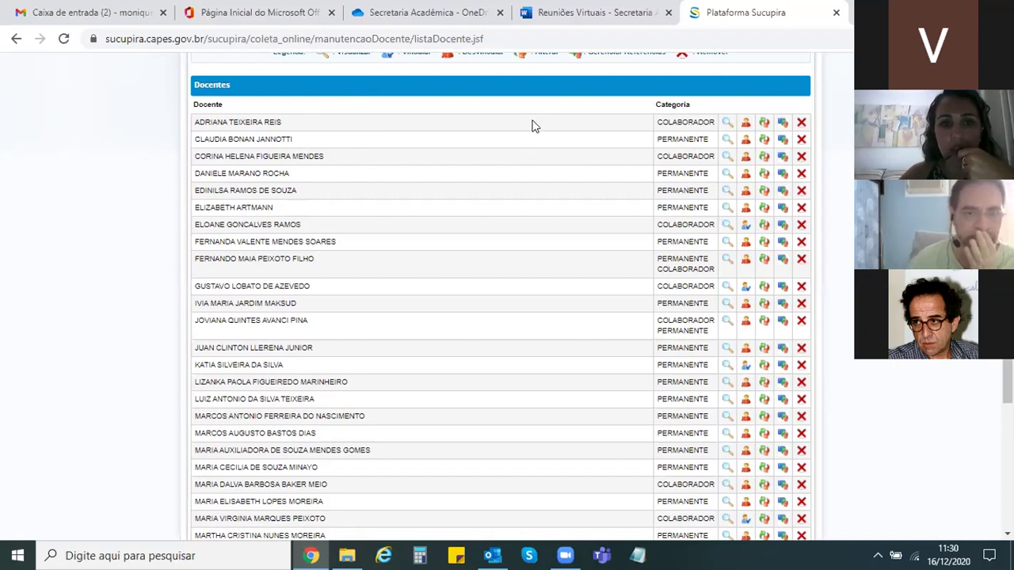
View the second listed teacher's record, open it for alteration, and look over the Dados Básicos fields
left_click(729, 143)
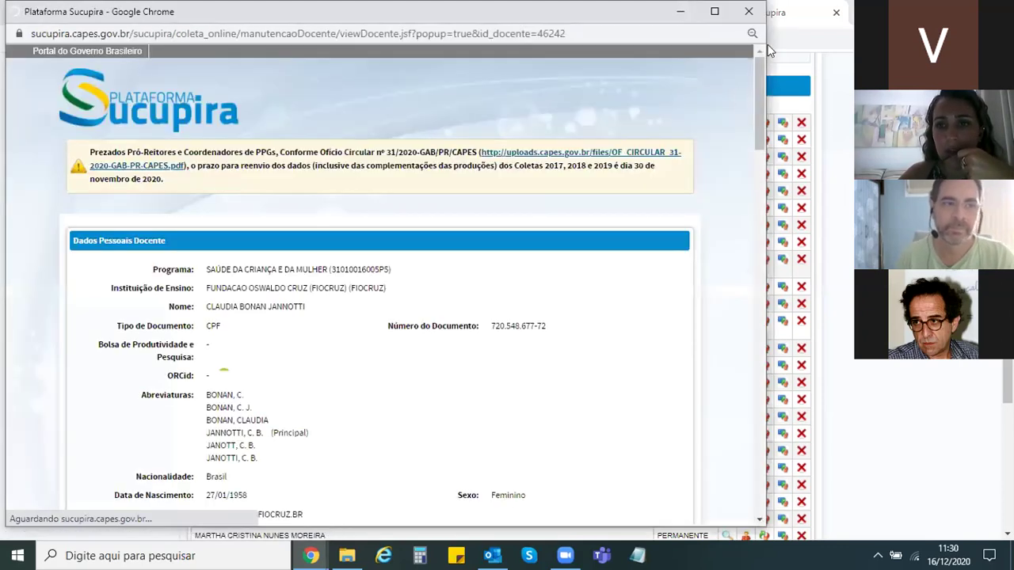
left_click(769, 135)
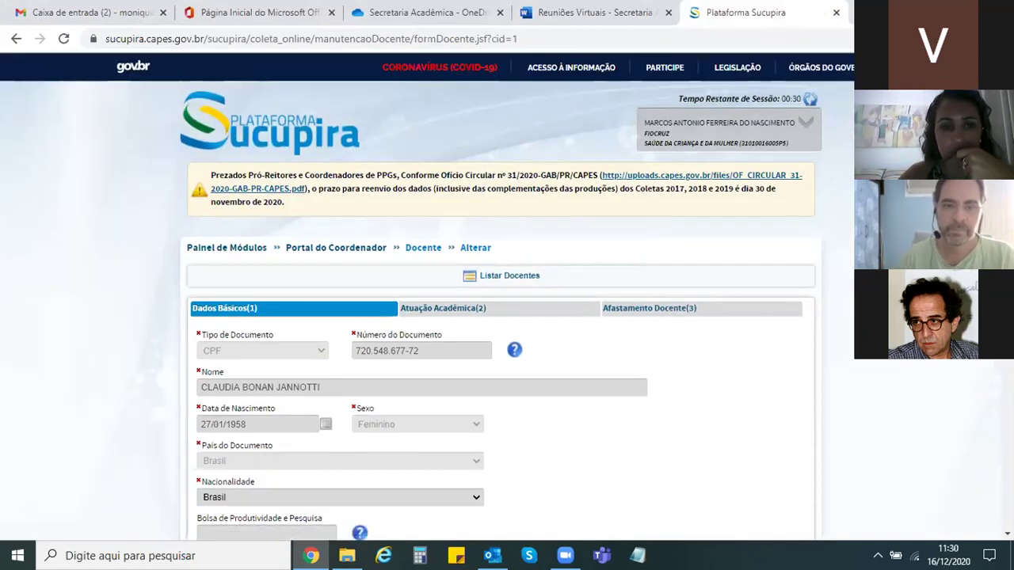
scroll(507, 297, "down", 3)
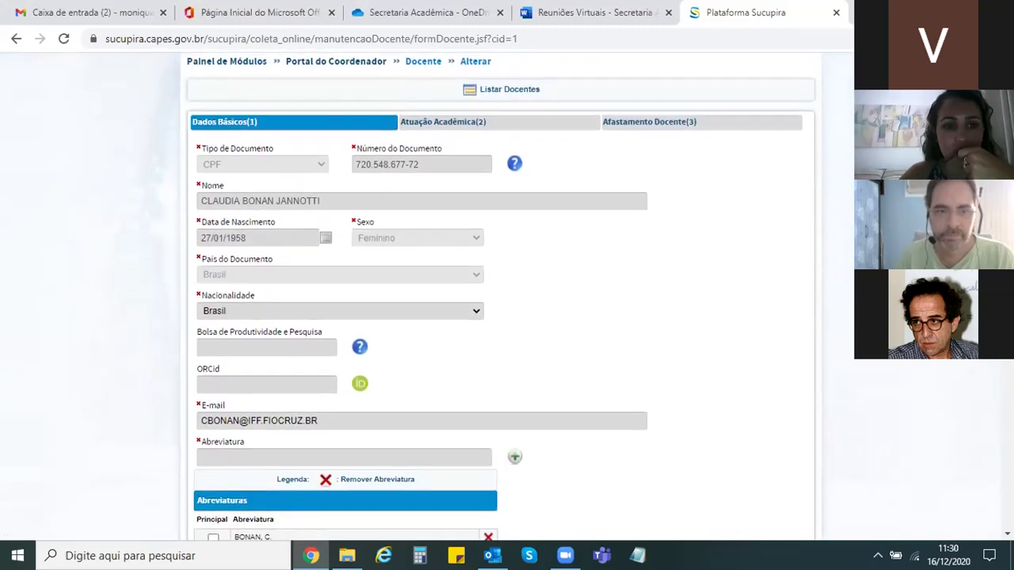
scroll(507, 297, "down", 1)
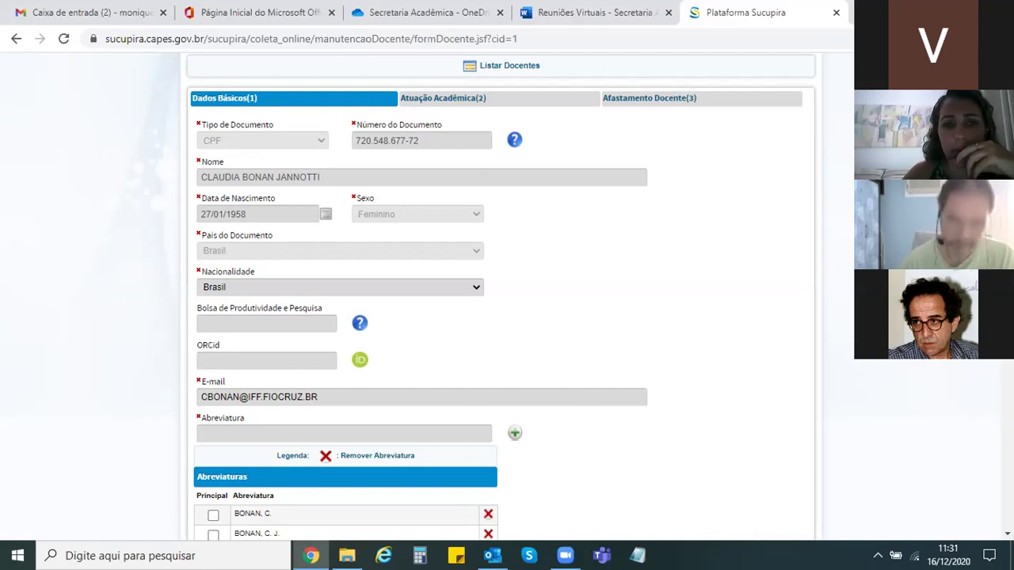
Look through the teacher's Abreviaturas, Maior Titulação, Vínculo com a IES and Vínculo com o programa sections
scroll(499, 297, "down", 1)
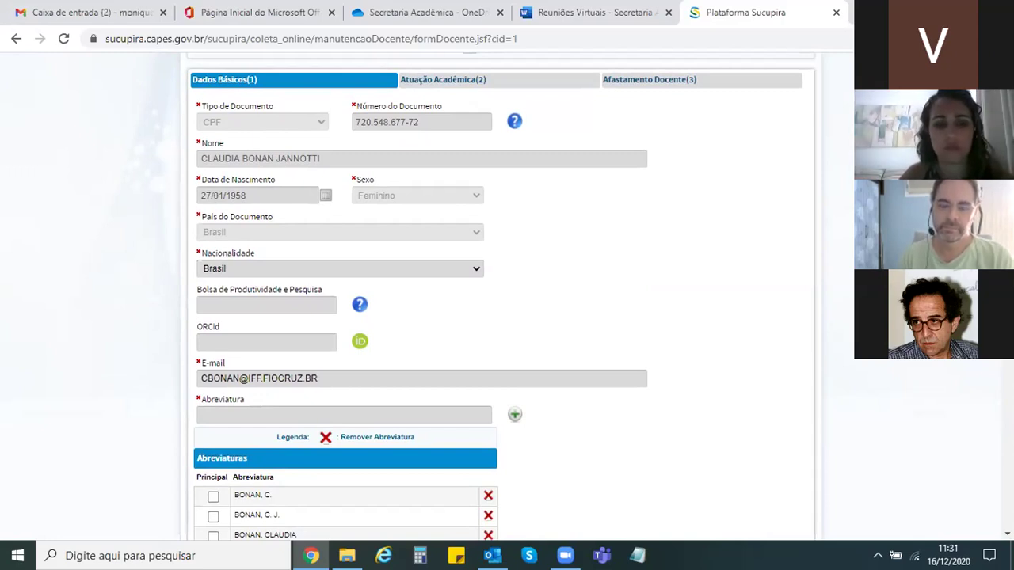
scroll(504, 293, "down", 3)
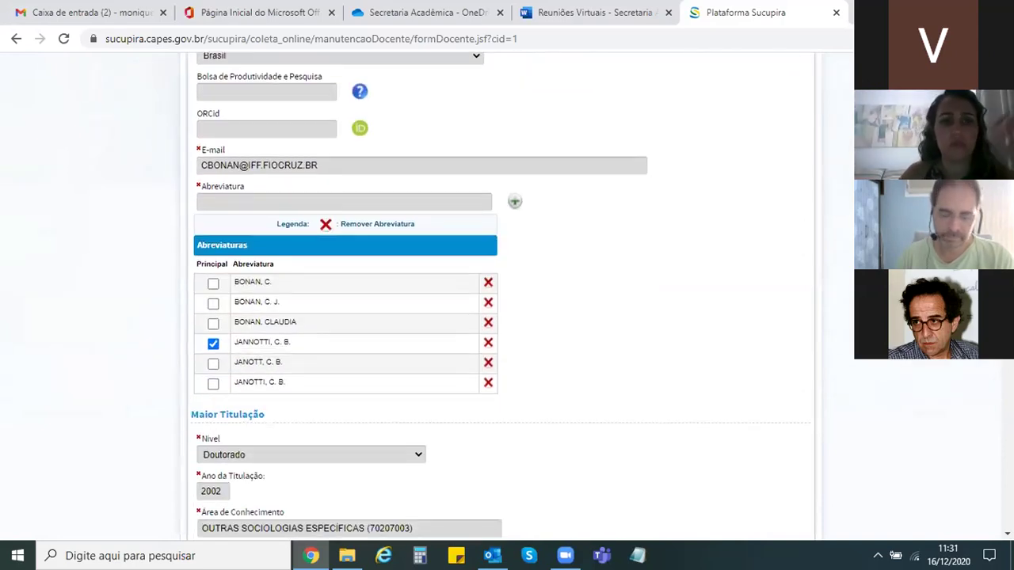
scroll(504, 293, "down", 1)
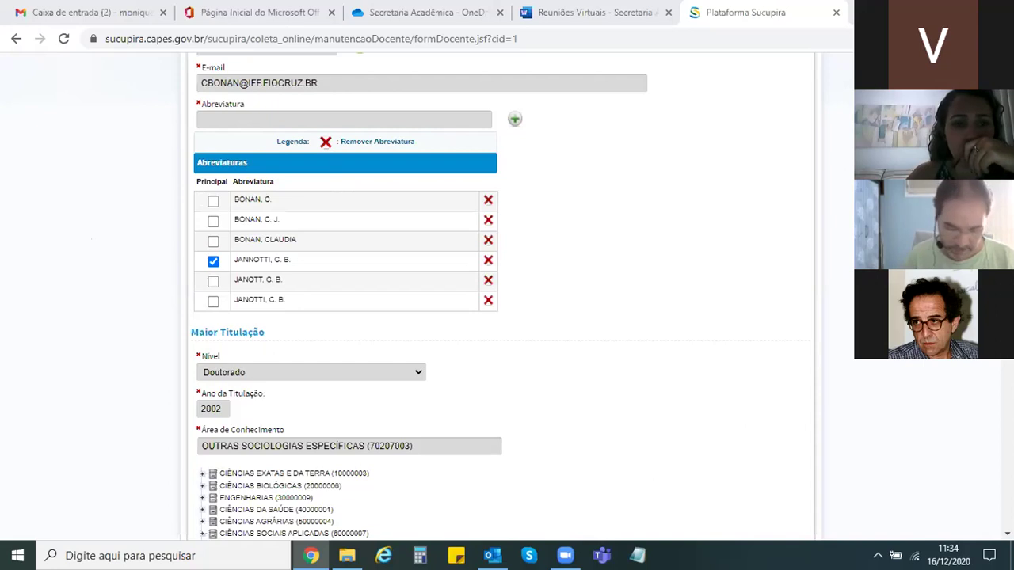
scroll(499, 301, "down", 3)
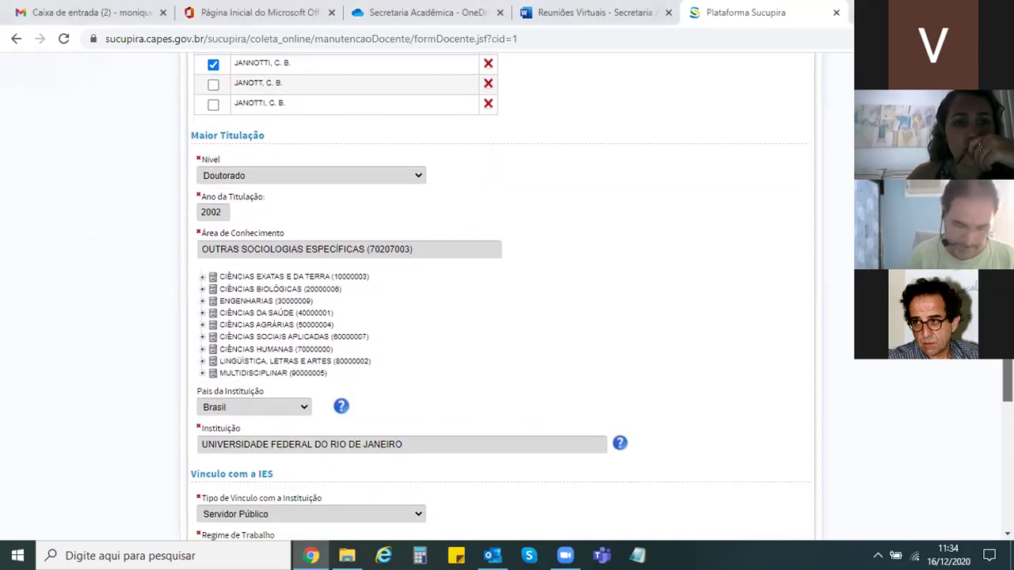
scroll(499, 301, "down", 1)
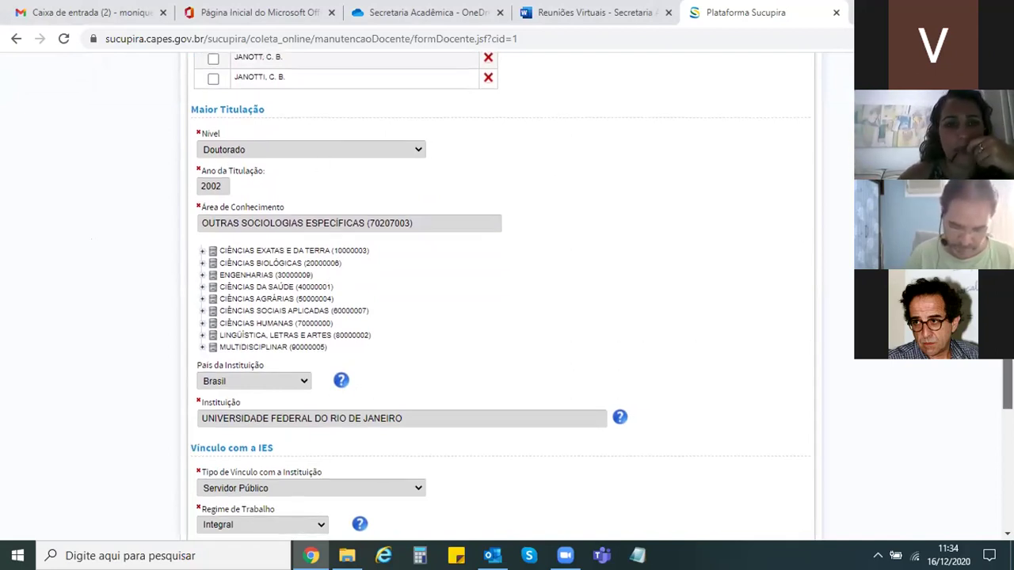
scroll(1008, 386, "down", 4)
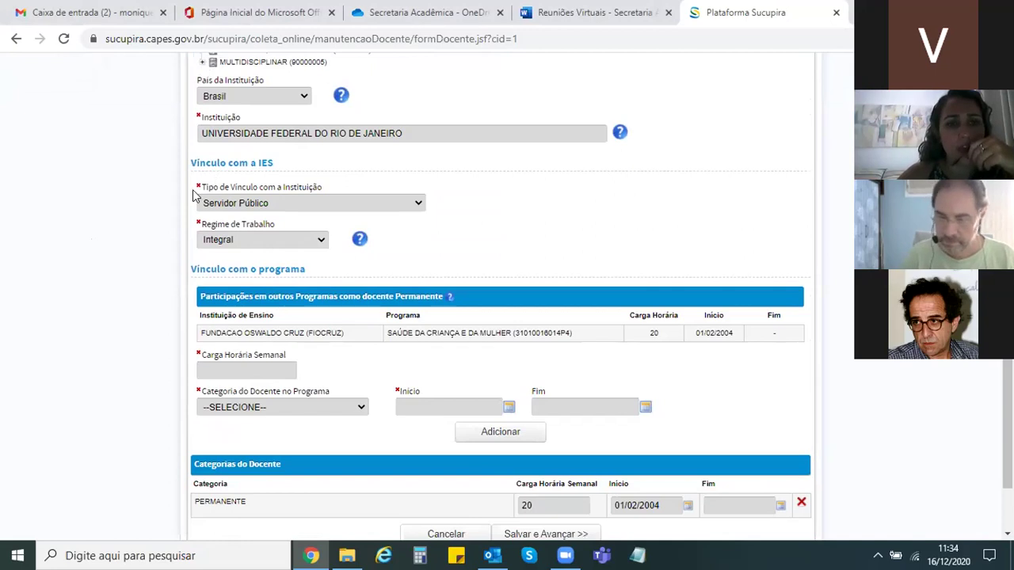
Check the Tipo de Vínculo com a Instituição and Regime de Trabalho options, leaving them at Servidor Público and Integral
left_click(418, 205)
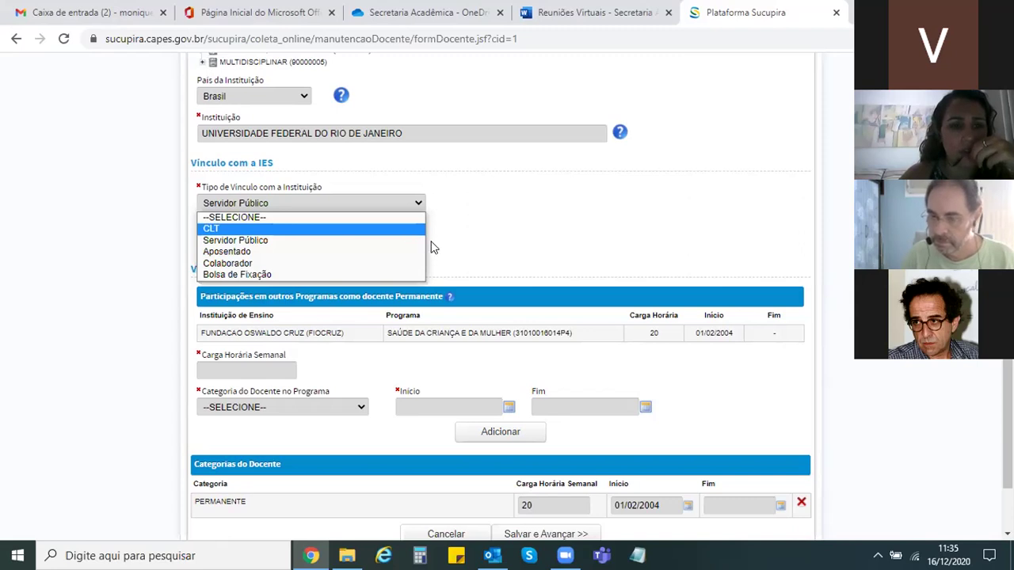
left_click(481, 237)
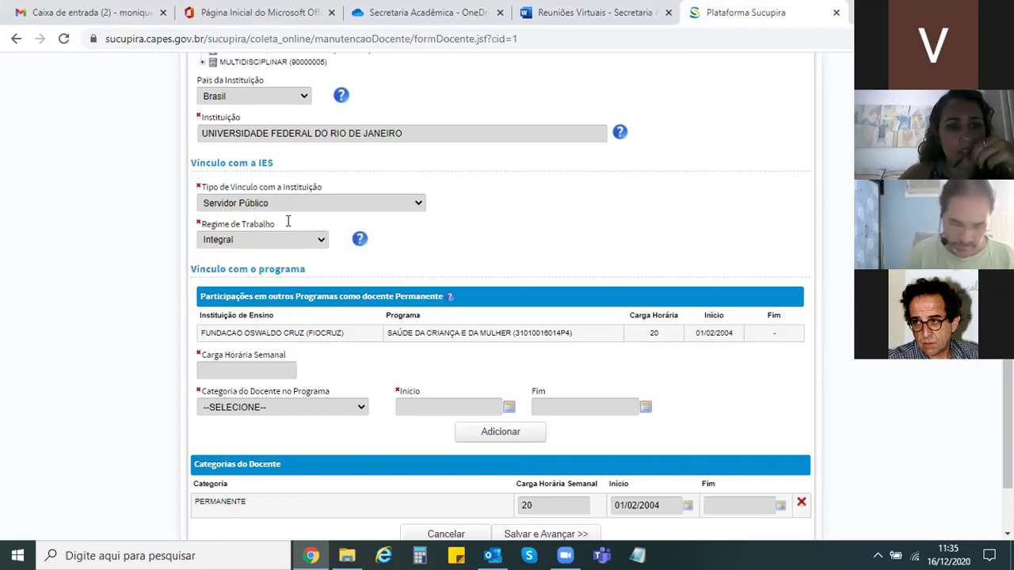
left_click(320, 244)
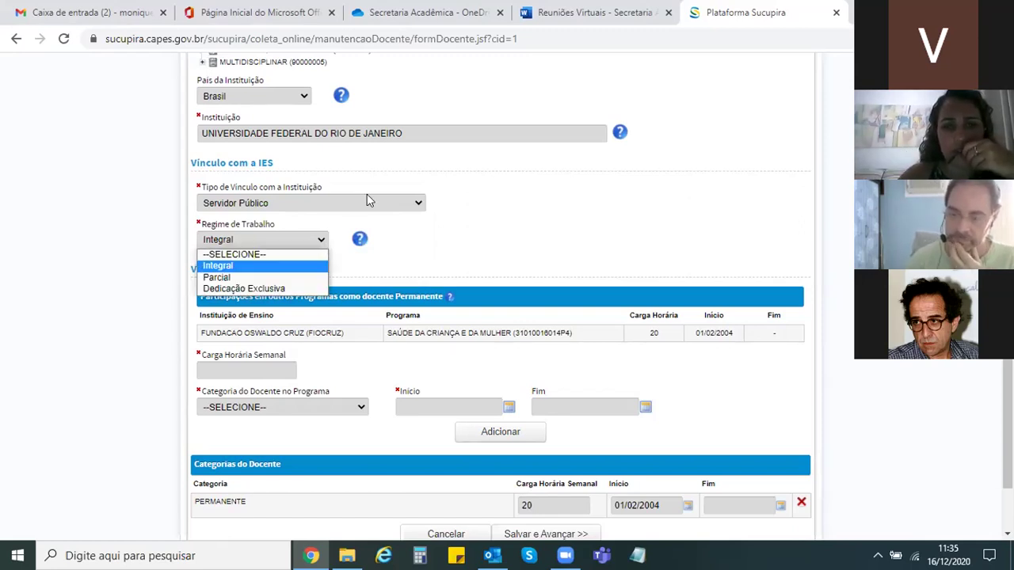
left_click(520, 242)
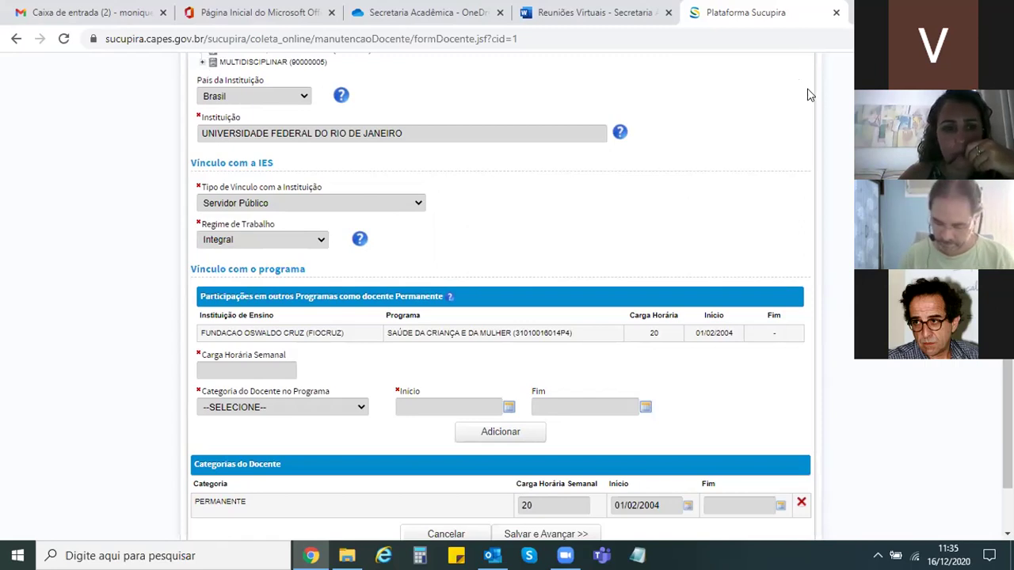
Examine the Vínculo com o programa section, comparing the Carga Horária in the other-programme participation with the Carga Horária Semanal under Categorias do Docente
scroll(507, 317, "down", 3)
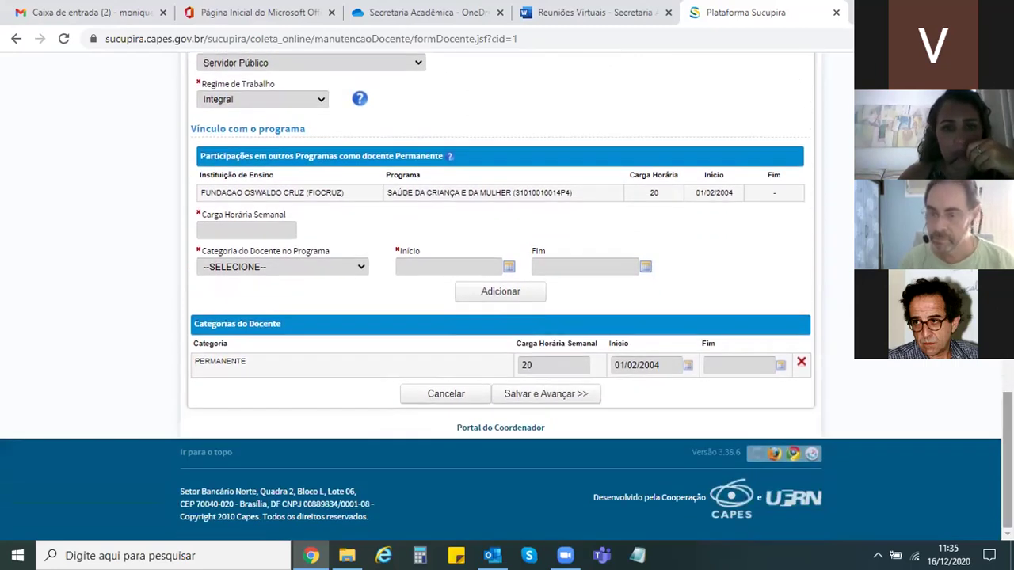
double_click(654, 192)
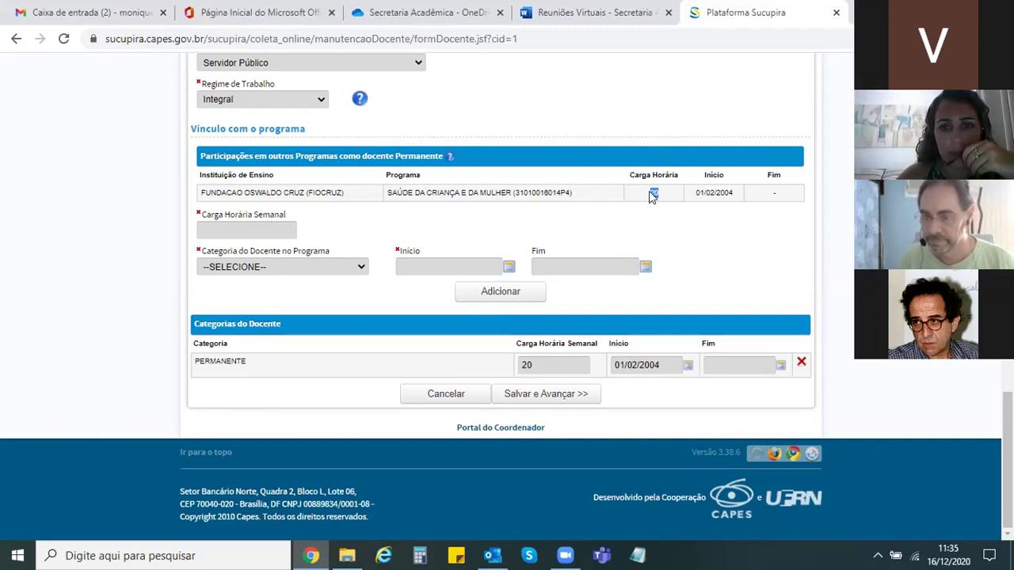
left_click_drag(537, 370, 509, 368)
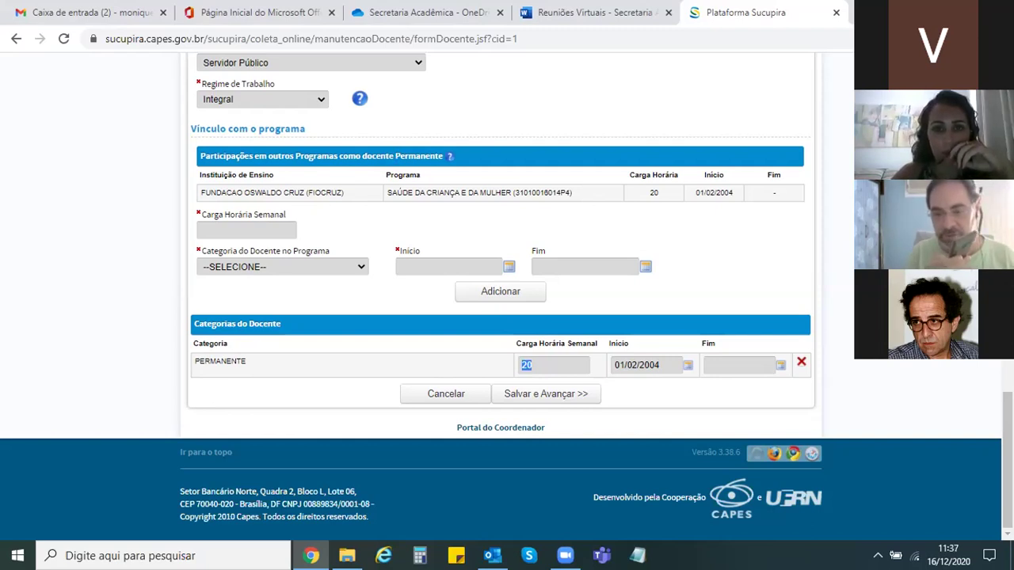
left_click(562, 362)
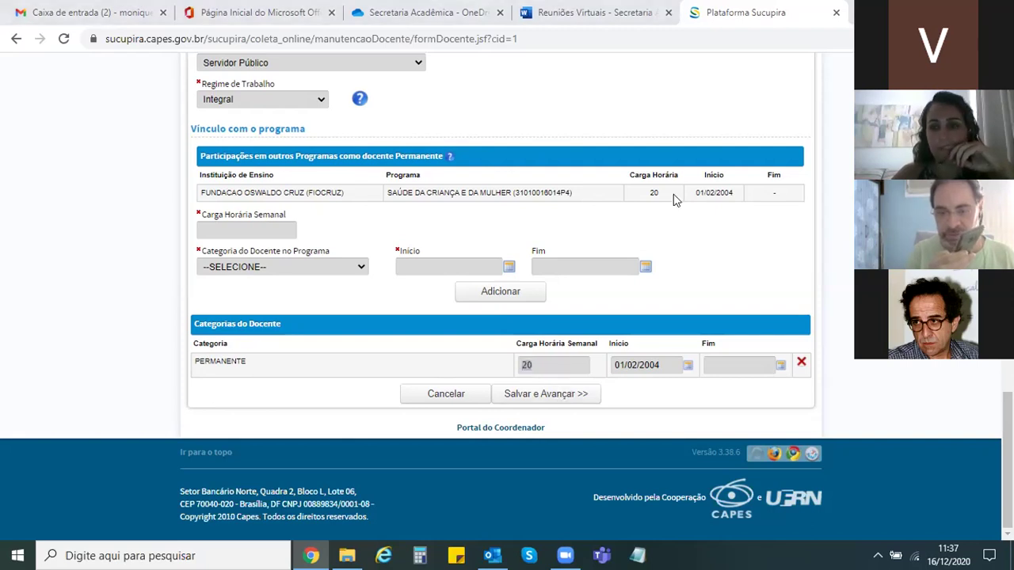
scroll(797, 205, "up", 7)
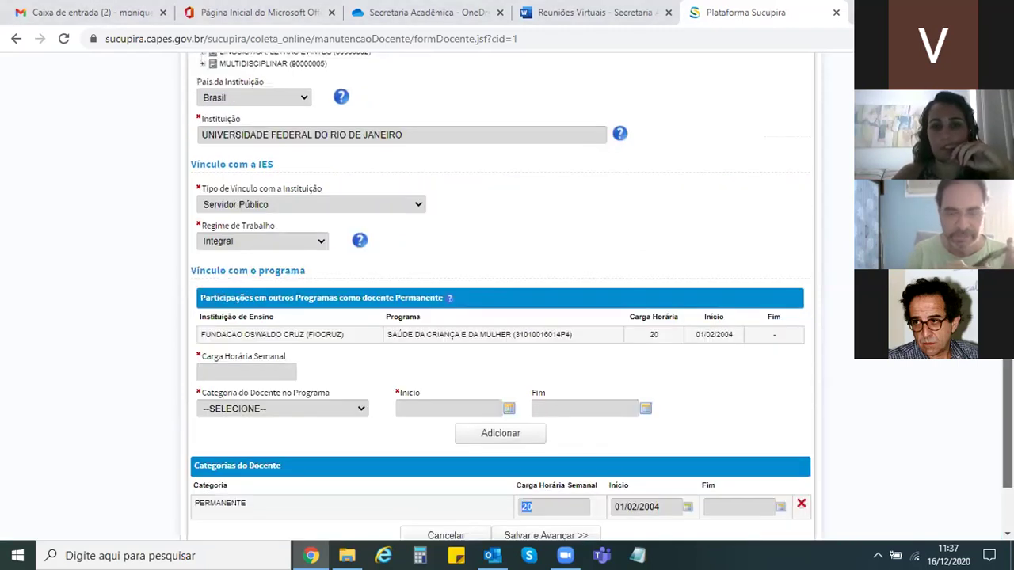
scroll(507, 285, "down", 10)
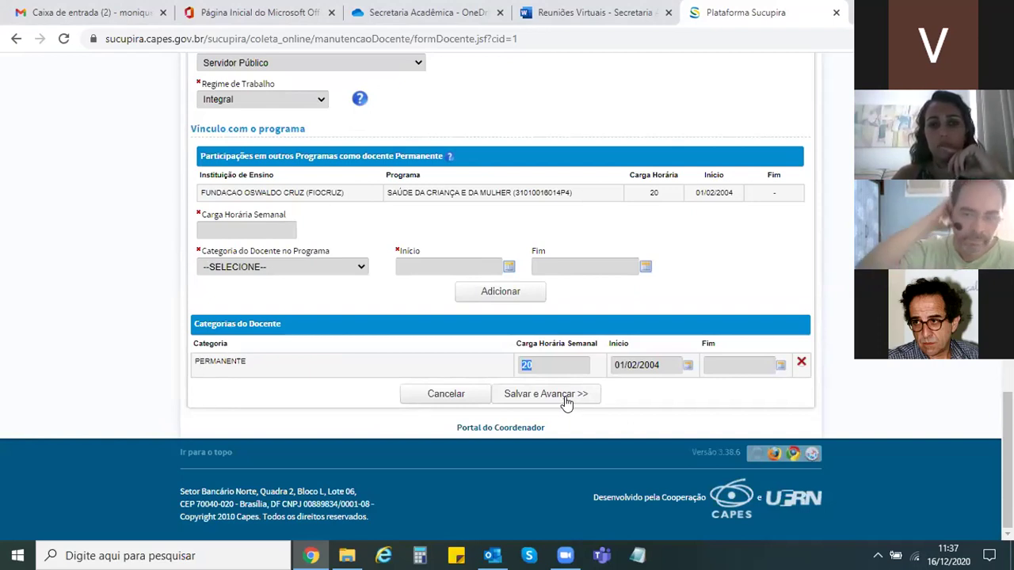
left_click(395, 78)
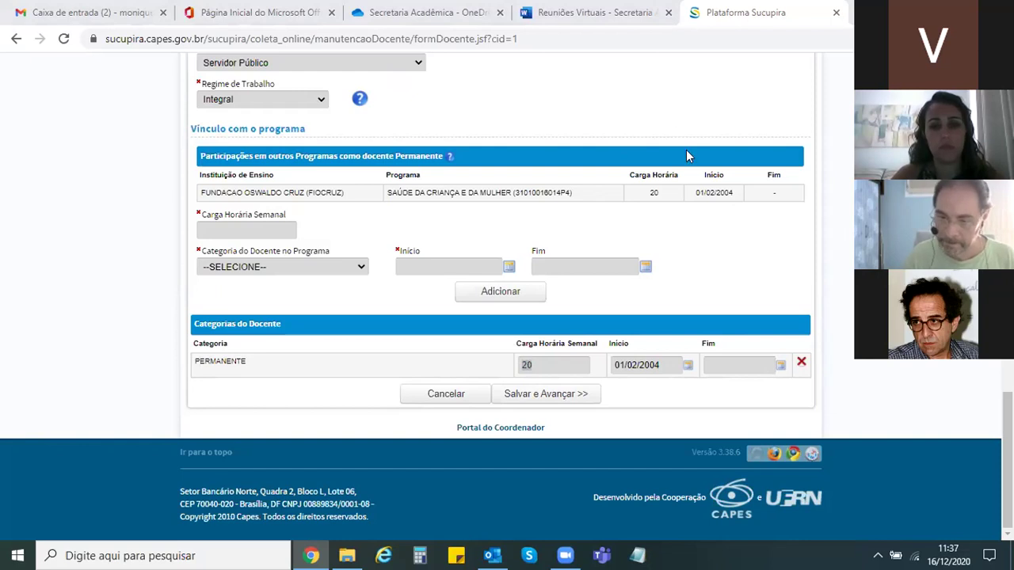
double_click(526, 365)
Review the Dados Básicos form again, from the programme link back through Maior Titulação and Abreviaturas to the identification fields
scroll(525, 364, "up", 1)
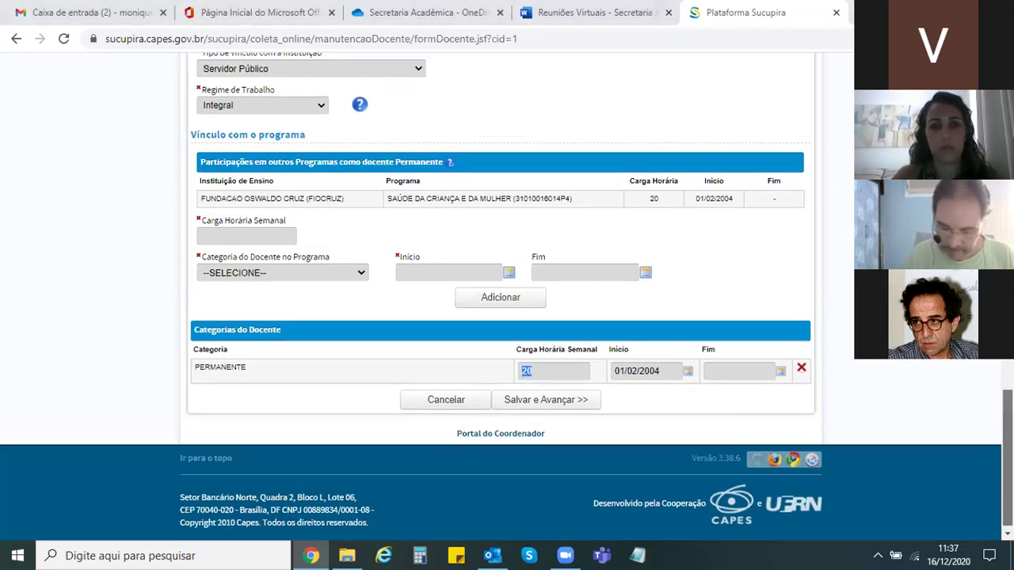
scroll(507, 290, "up", 4)
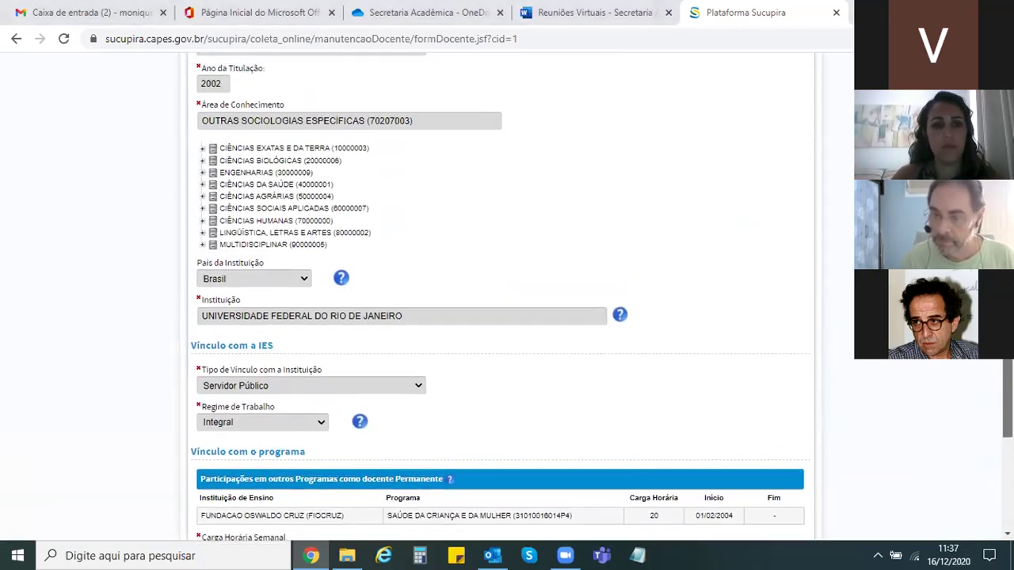
scroll(507, 290, "up", 1)
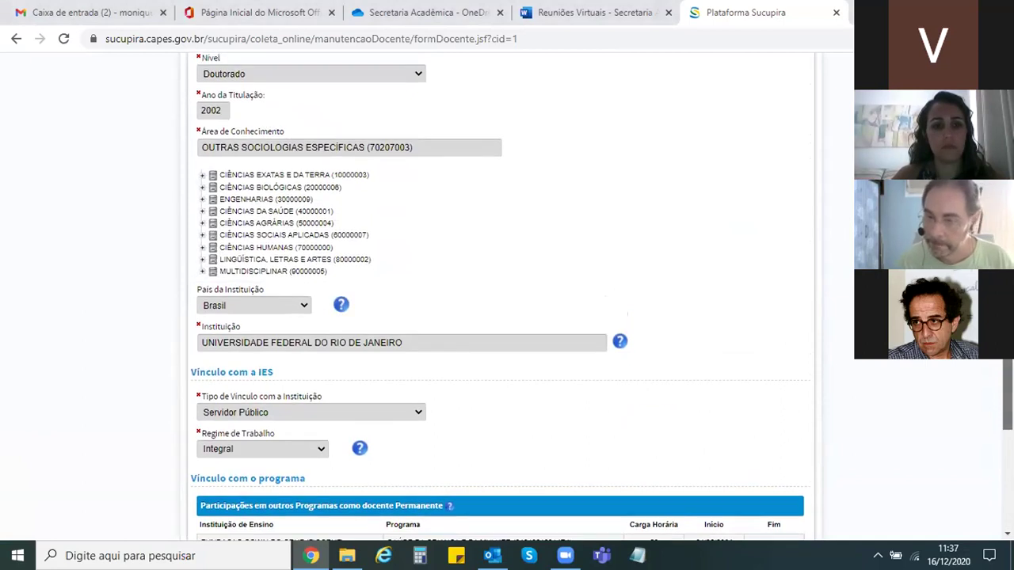
scroll(507, 291, "up", 4)
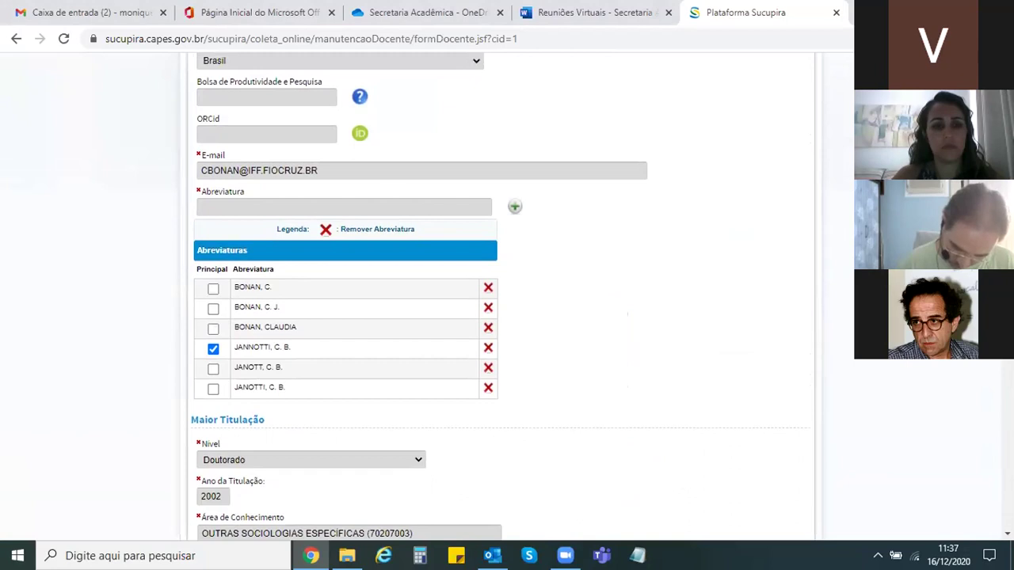
scroll(418, 296, "down", 1)
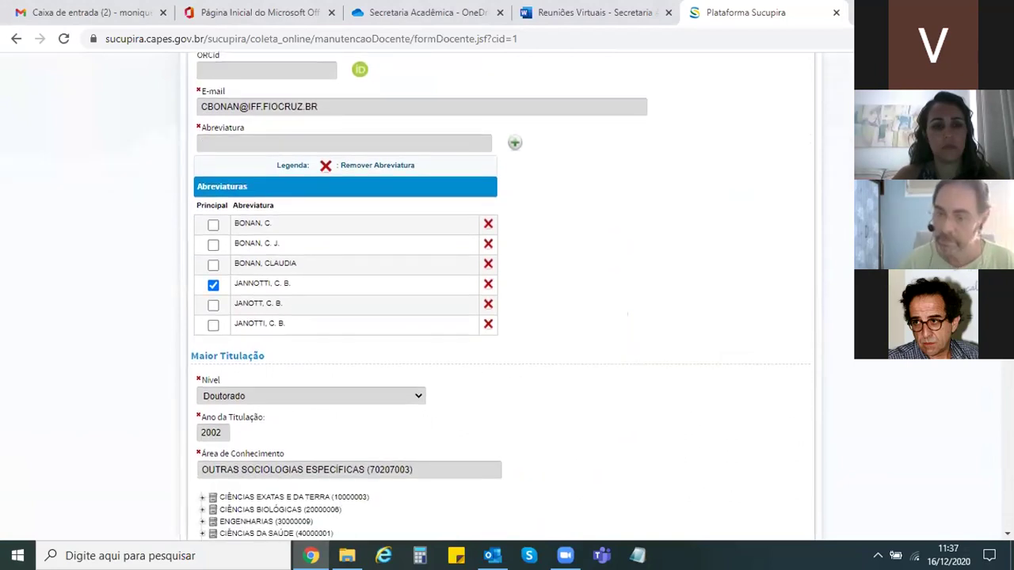
scroll(507, 293, "up", 1)
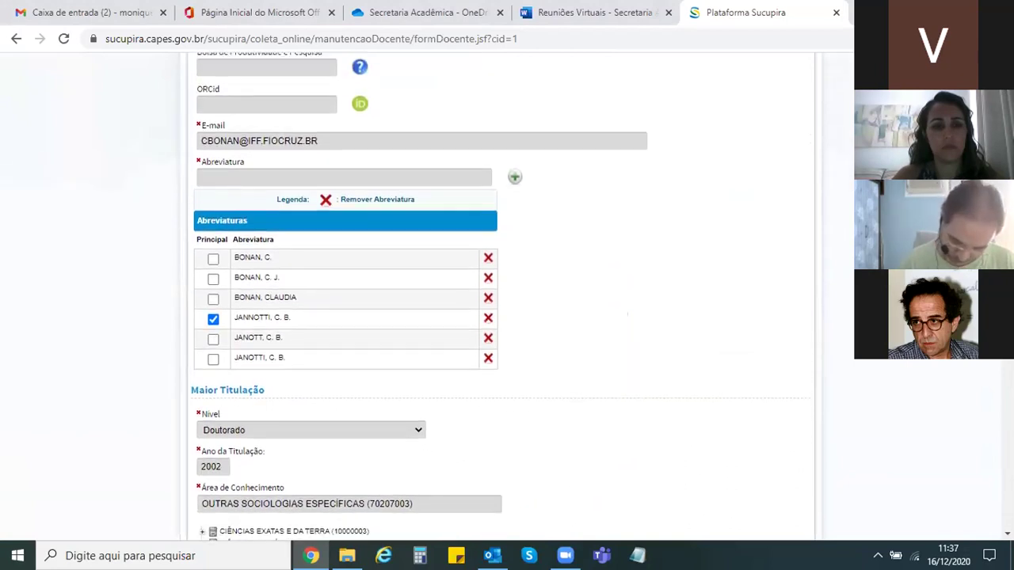
scroll(507, 293, "down", 4)
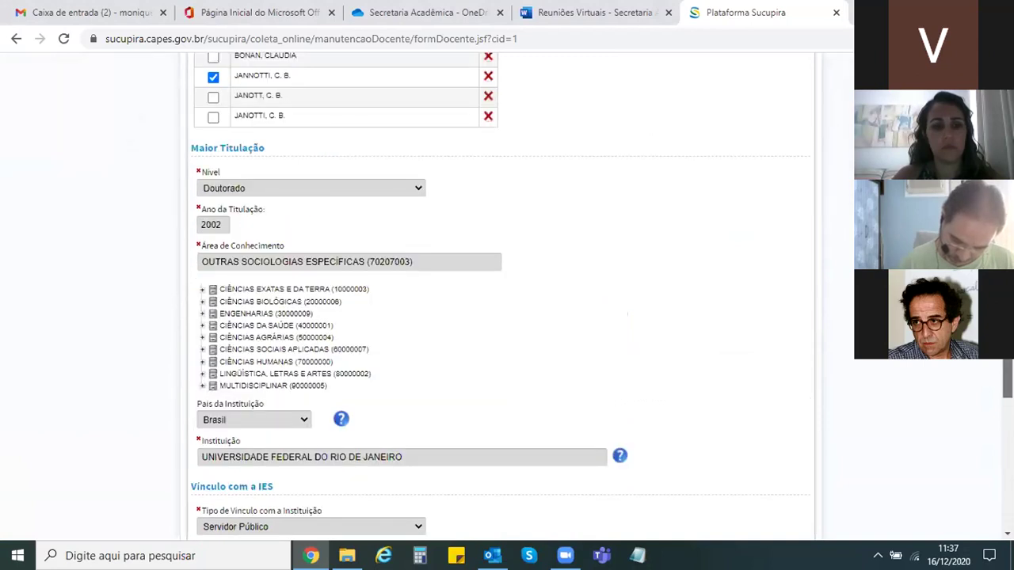
scroll(507, 293, "up", 2)
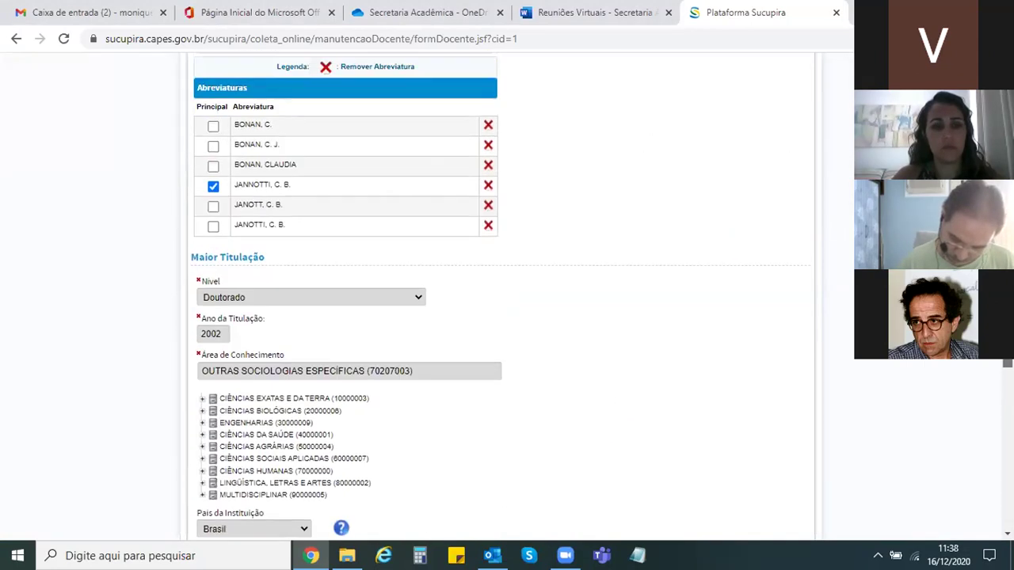
scroll(507, 293, "down", 1)
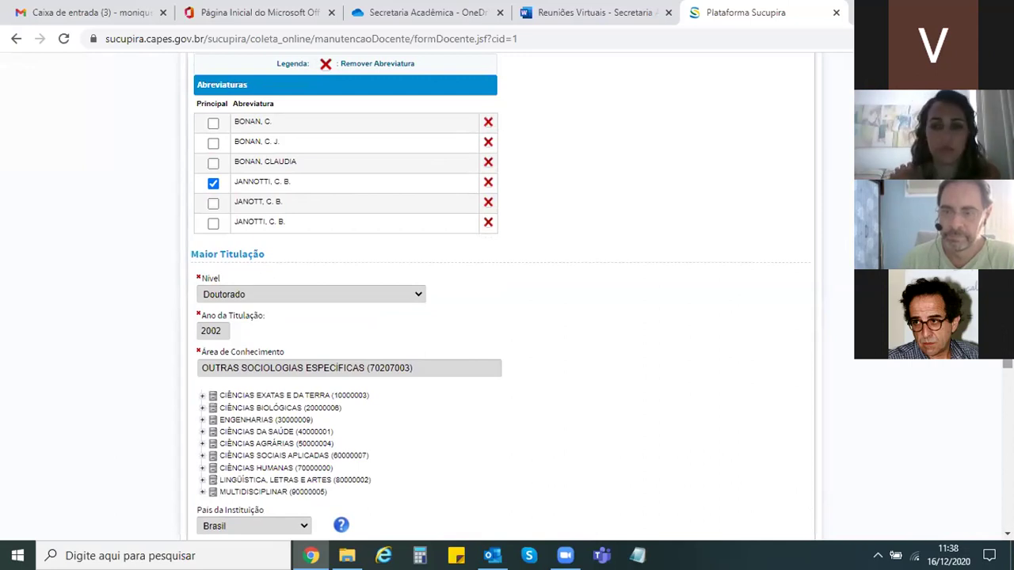
scroll(507, 297, "down", 5)
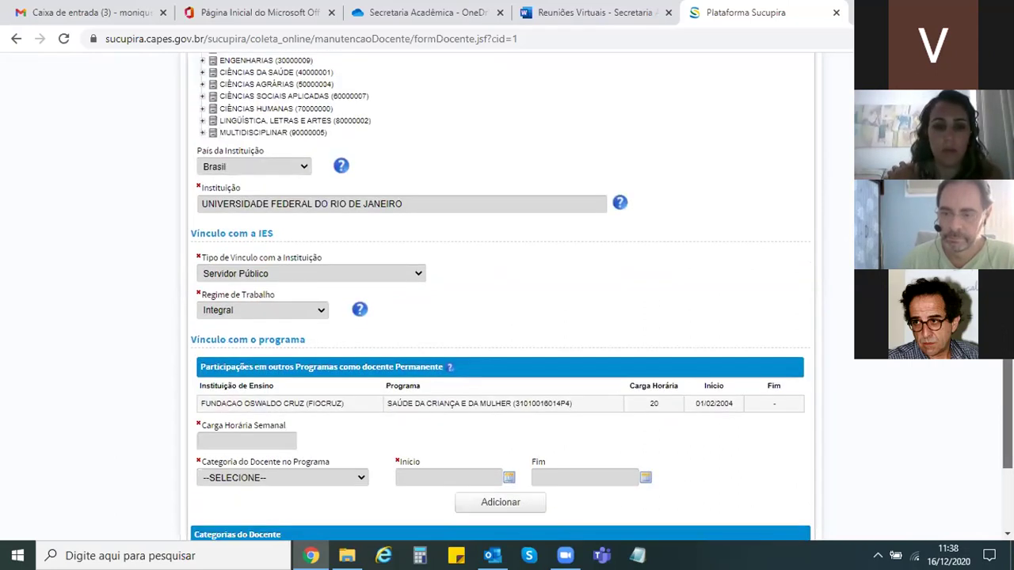
scroll(507, 297, "up", 10)
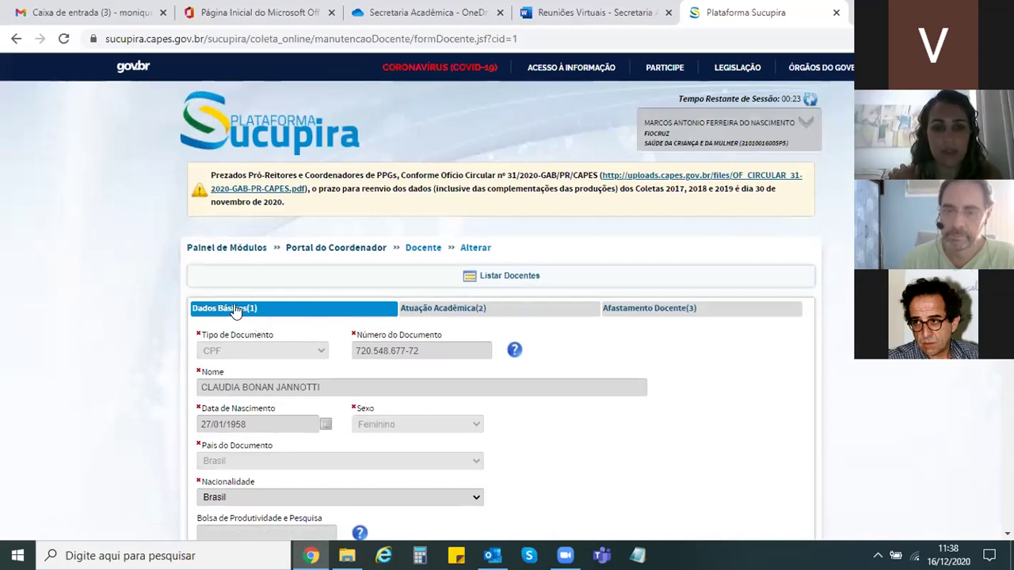
Open the teacher's Atuação Acadêmica data and examine the 2020 Quantidade de Orientações, Outras Atividades and the Histórico de Quantitativos
left_click(429, 308)
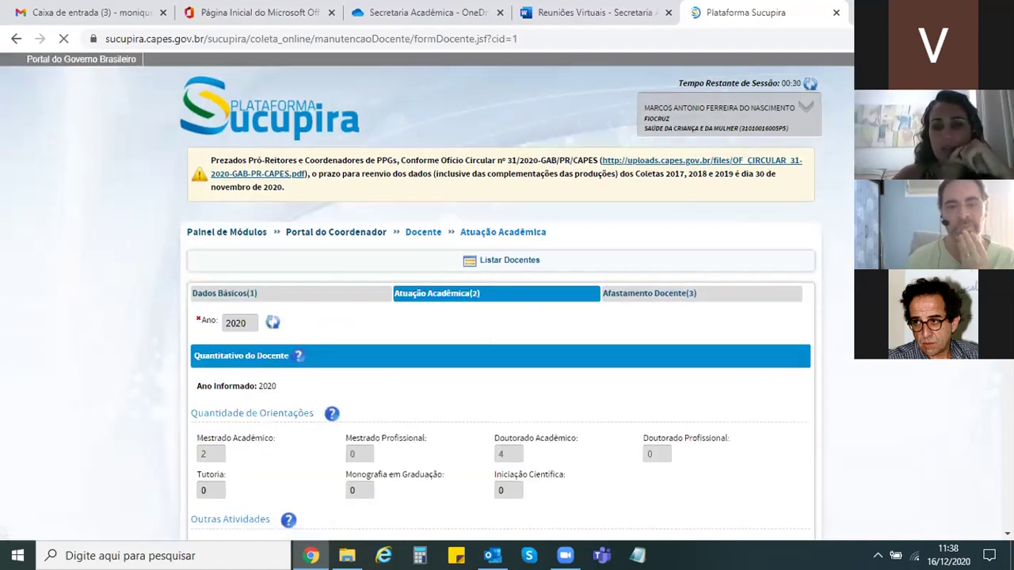
scroll(220, 176, "down", 3)
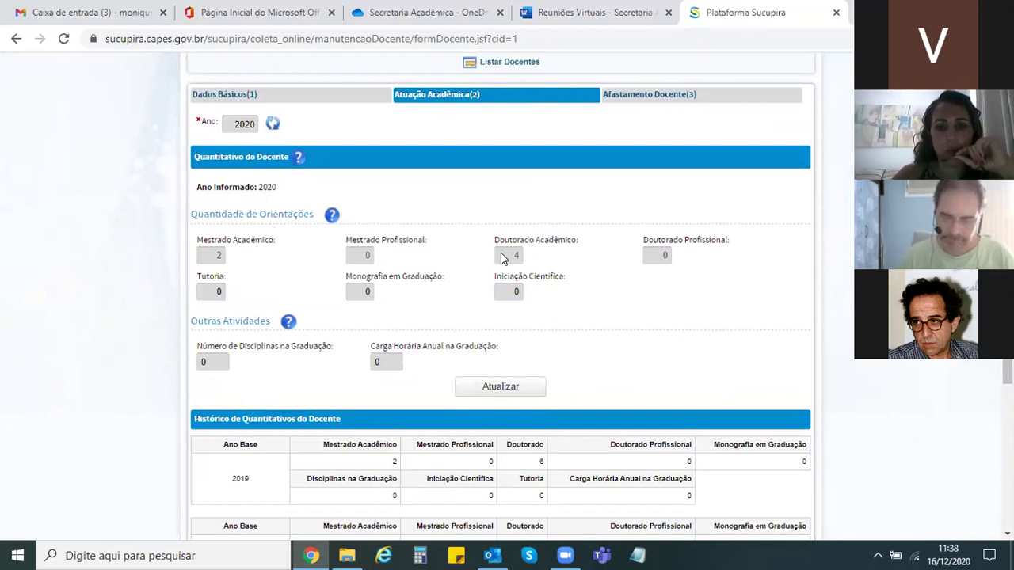
double_click(517, 292)
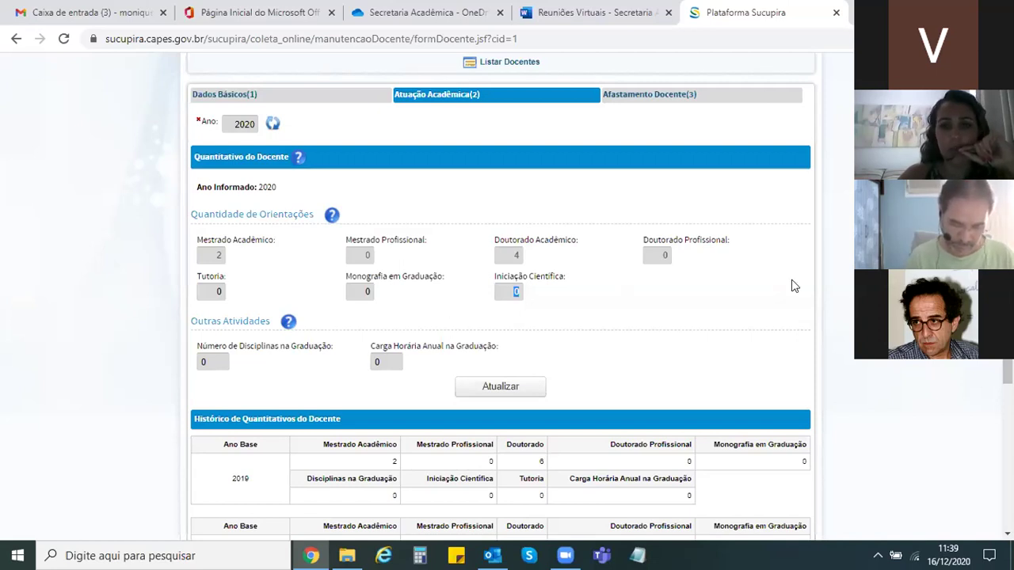
scroll(582, 296, "down", 1)
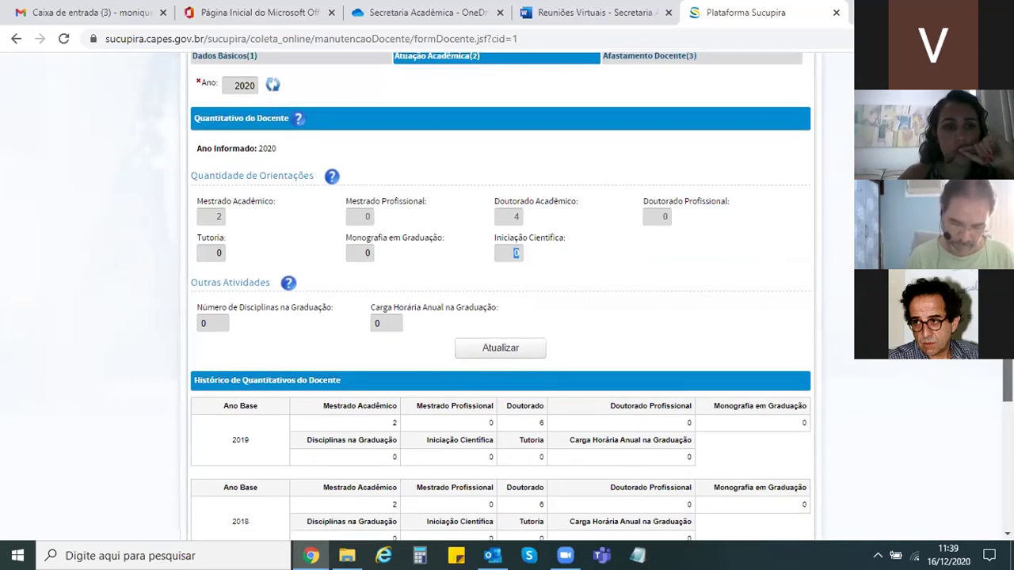
scroll(507, 298, "down", 3)
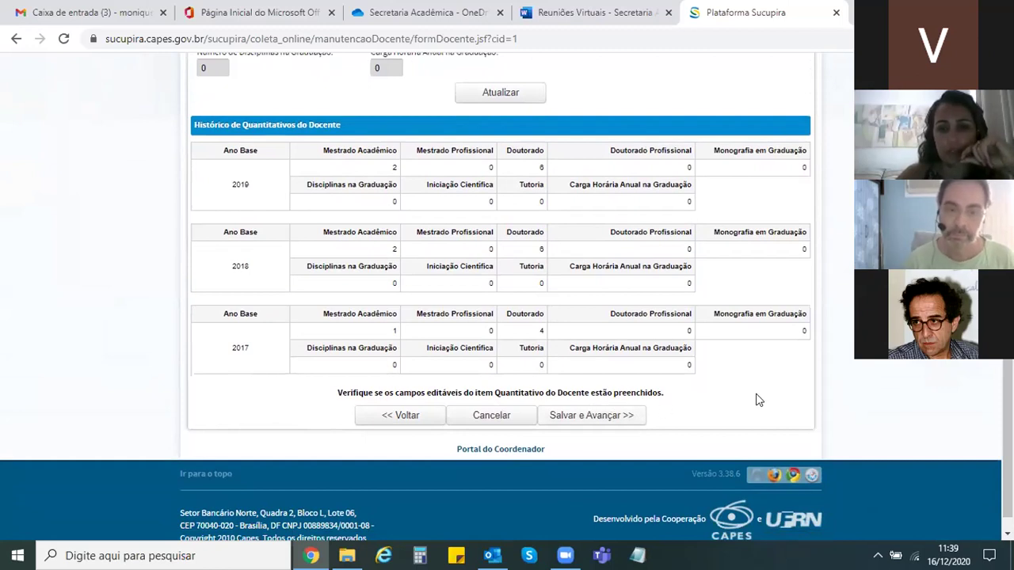
Save the Atuação Acadêmica data, accepting the empty fields, and check the Motivo do Afastamento options in Afastamento Docente, leaving --SELECIONE--
left_click(588, 413)
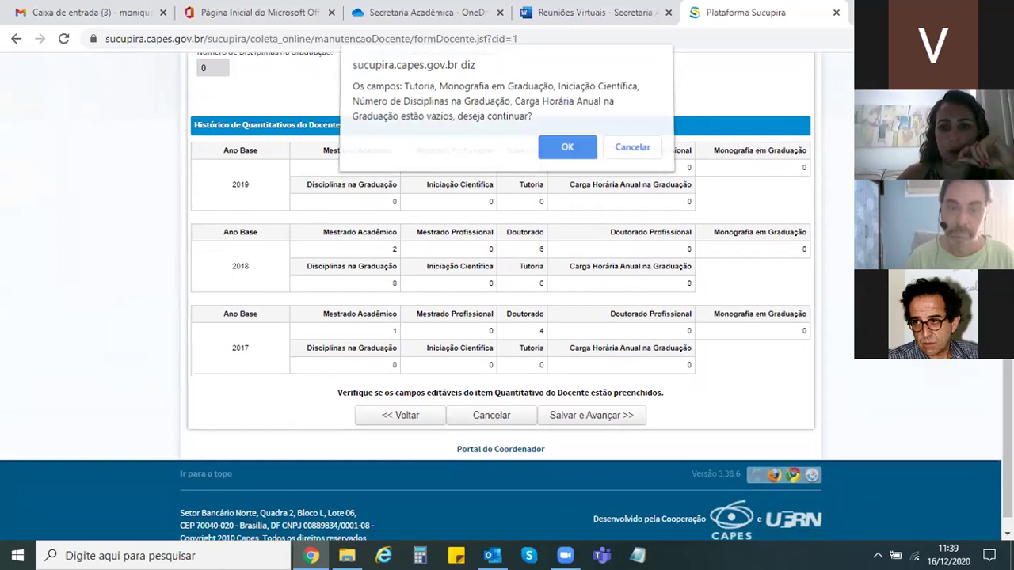
left_click(568, 151)
left_click(614, 311)
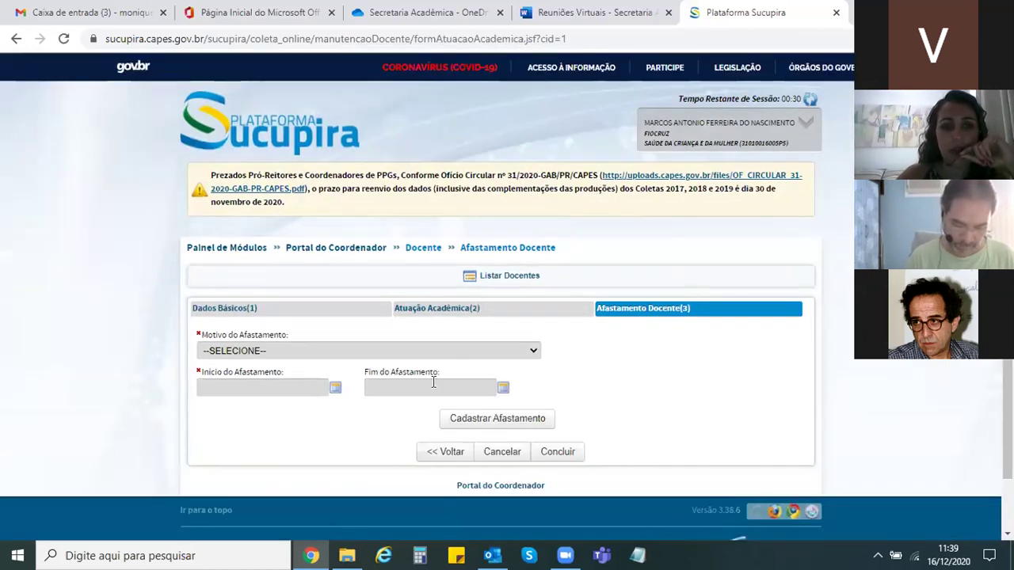
left_click(462, 353)
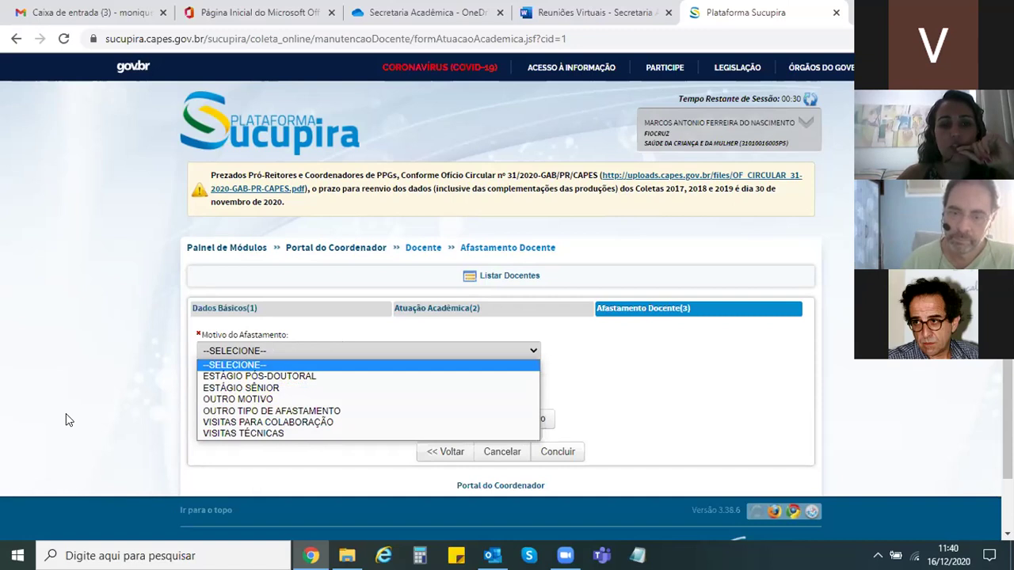
left_click(543, 460)
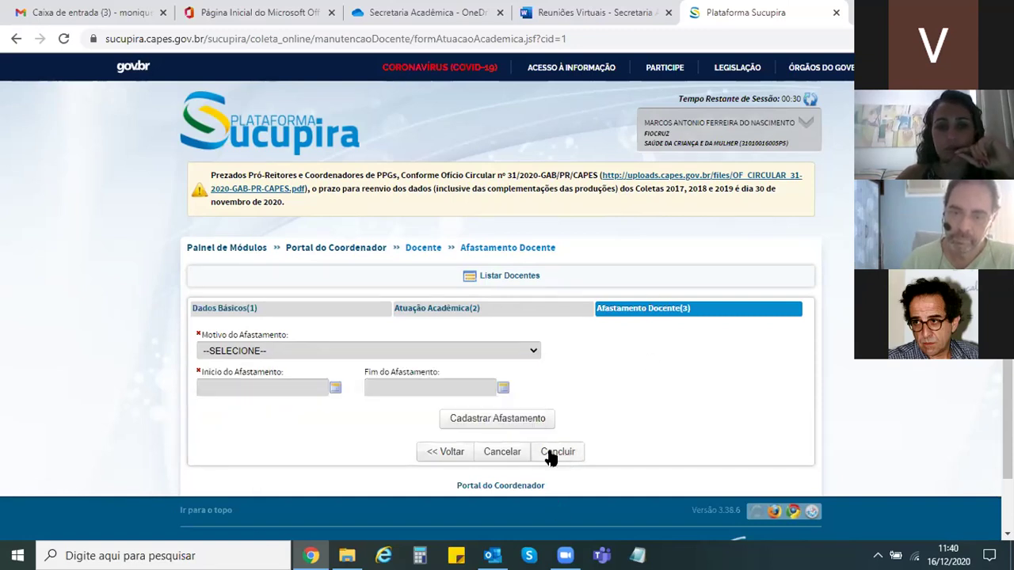
Return to the Portal do Coordenador and look over its programme modules
left_click(378, 249)
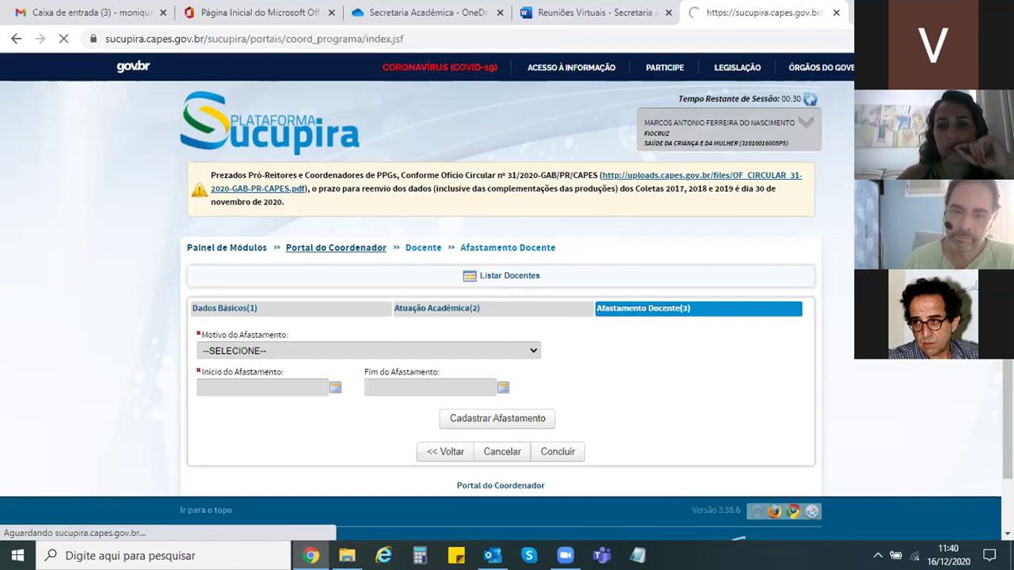
scroll(428, 296, "down", 5)
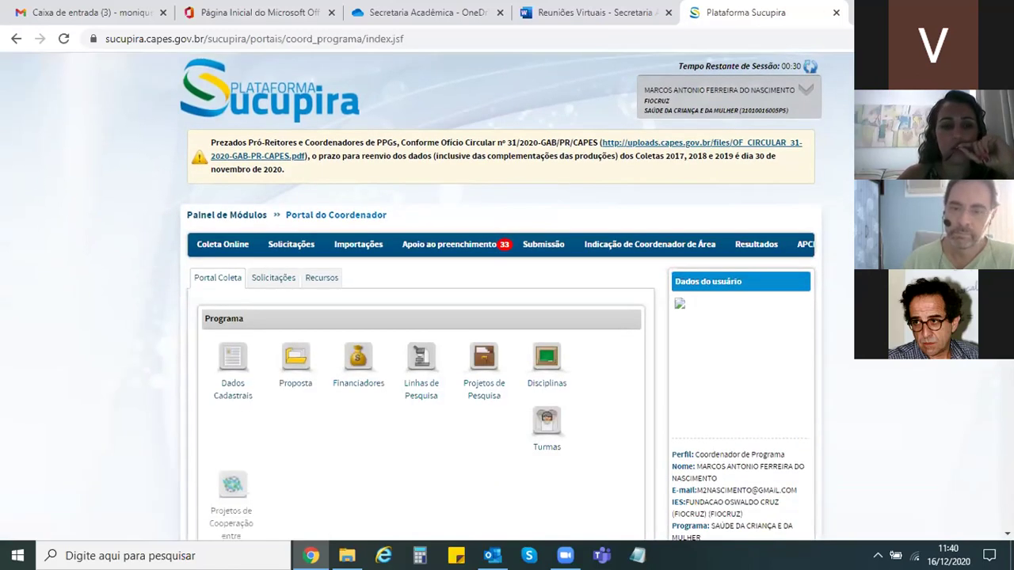